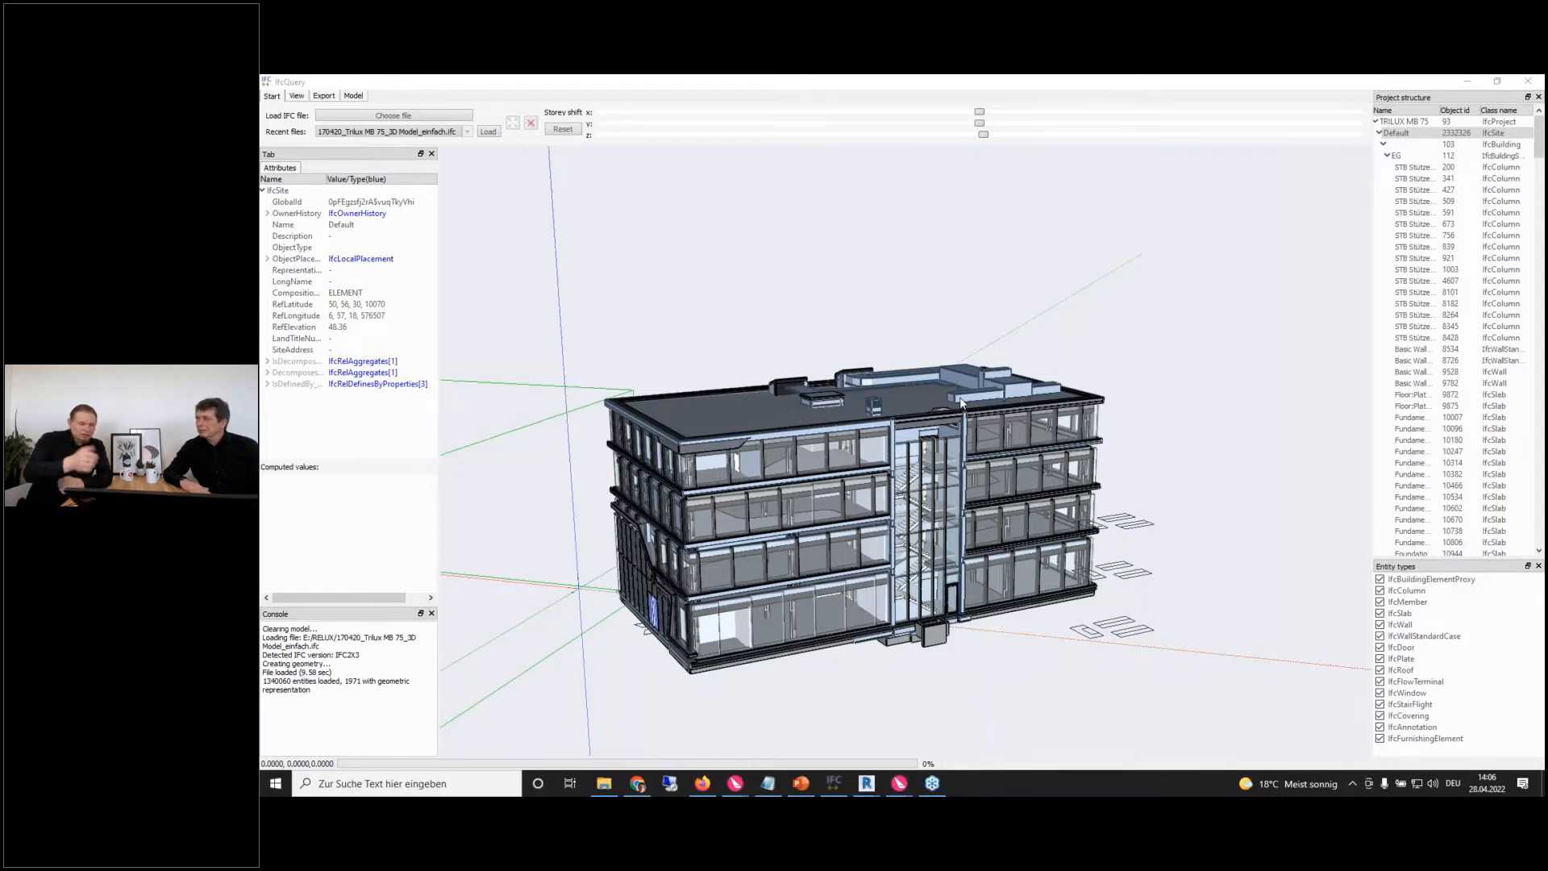
# - Spread the building's storeys apart vertically to view the floors inside, and bring them back together
pyautogui.moveTo(962, 556); pyautogui.dragTo(1014, 603)
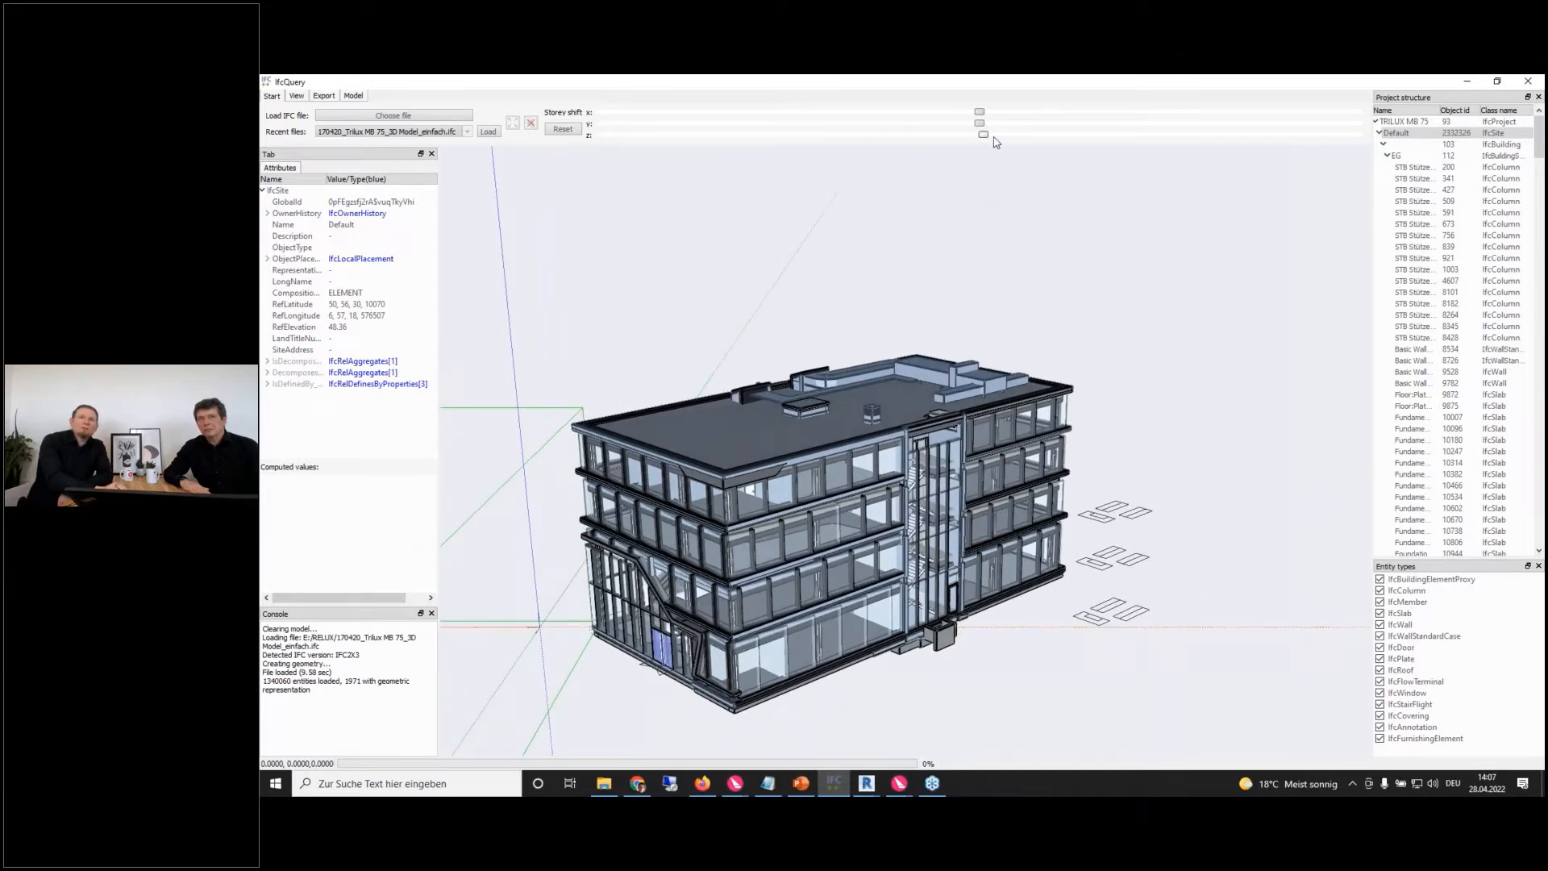
pyautogui.moveTo(984, 134); pyautogui.dragTo(1016, 134)
pyautogui.moveTo(1022, 463); pyautogui.dragTo(1088, 489)
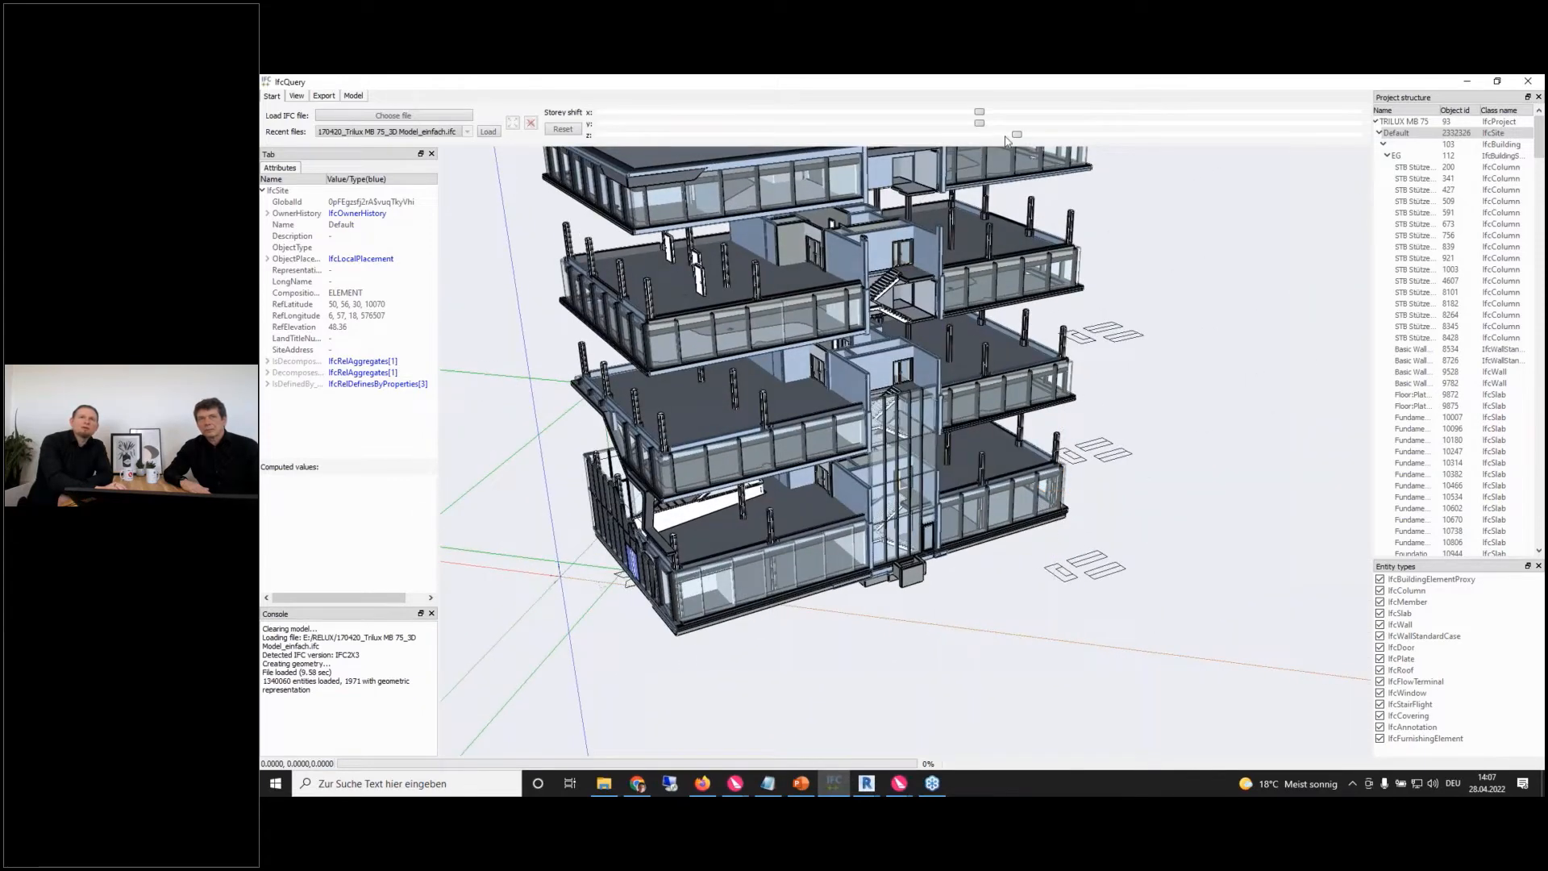
pyautogui.moveTo(1014, 135); pyautogui.dragTo(986, 134)
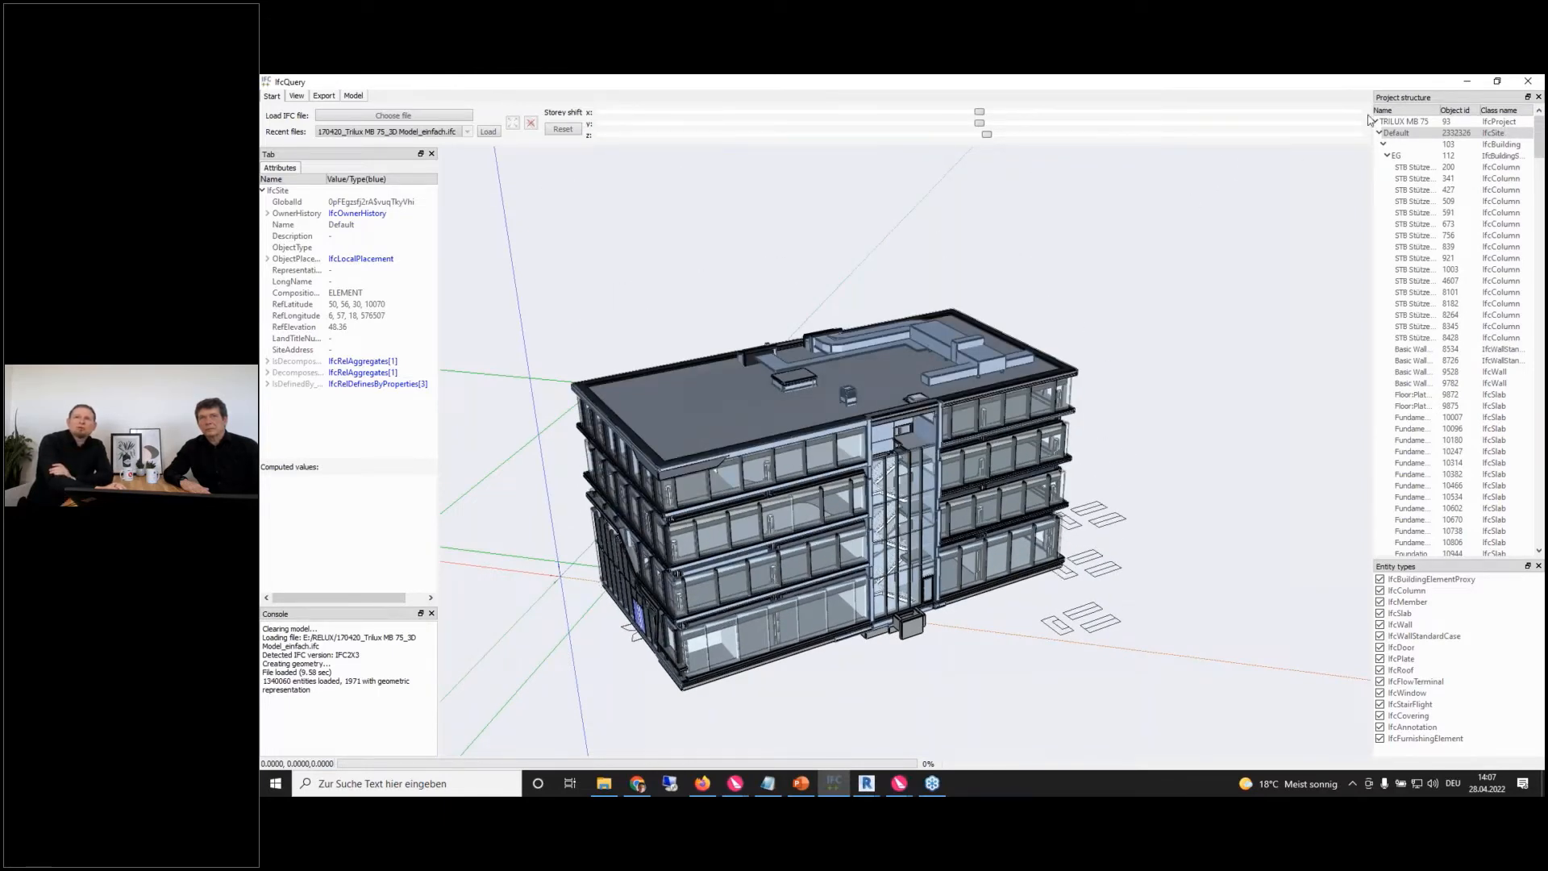
# - Leave the IFC viewer and switch to the Revit window with the 170420_Trilux MB 75_3D Model_DEMO_4.RVT project
pyautogui.click(1469, 84)
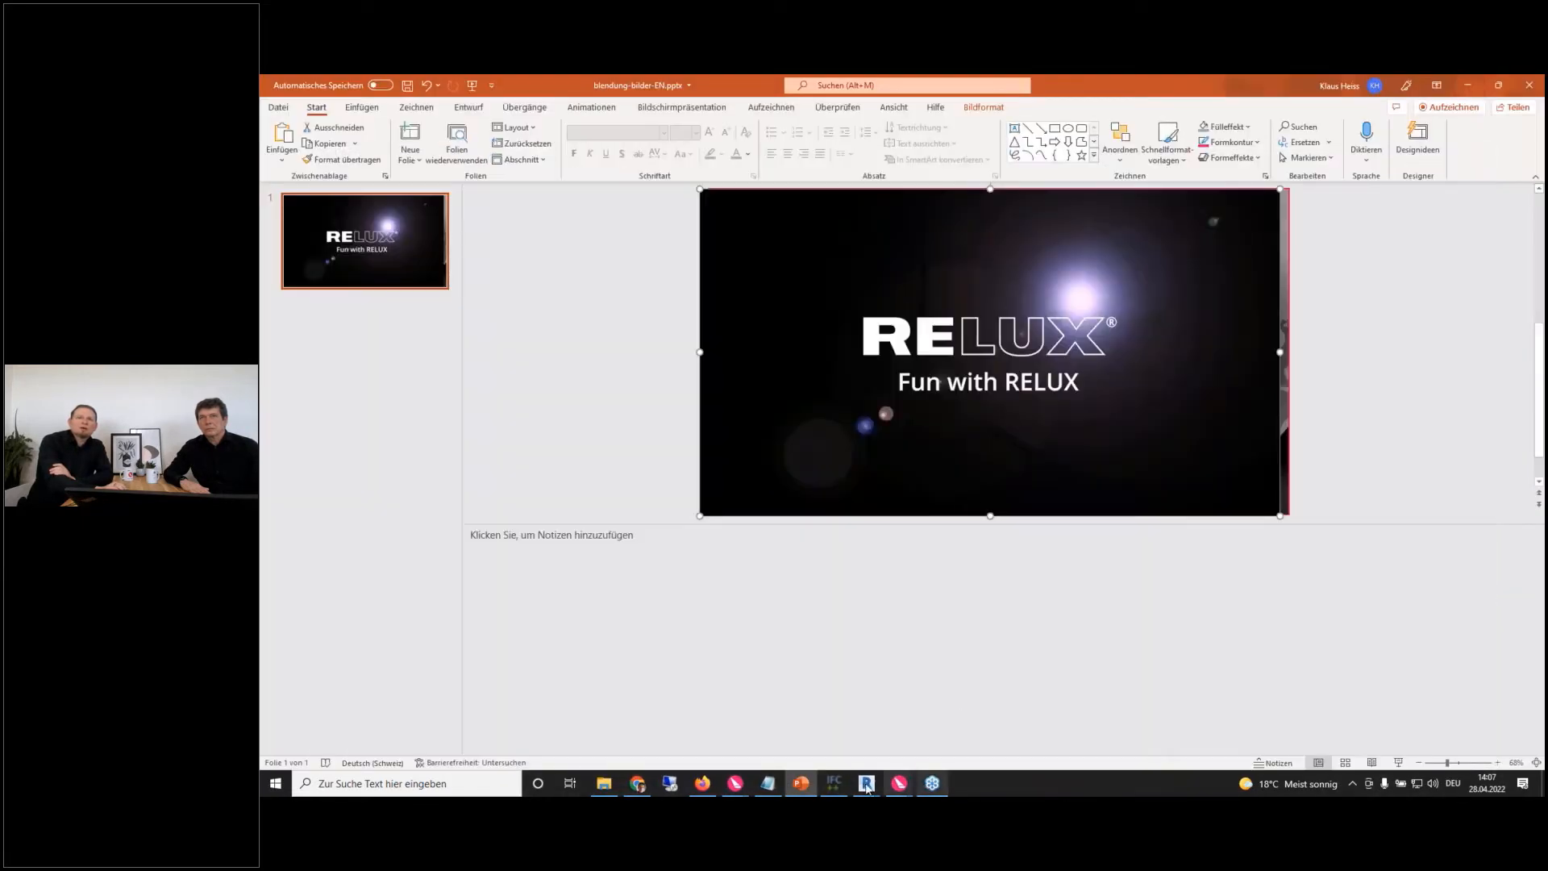
pyautogui.moveTo(860, 786)
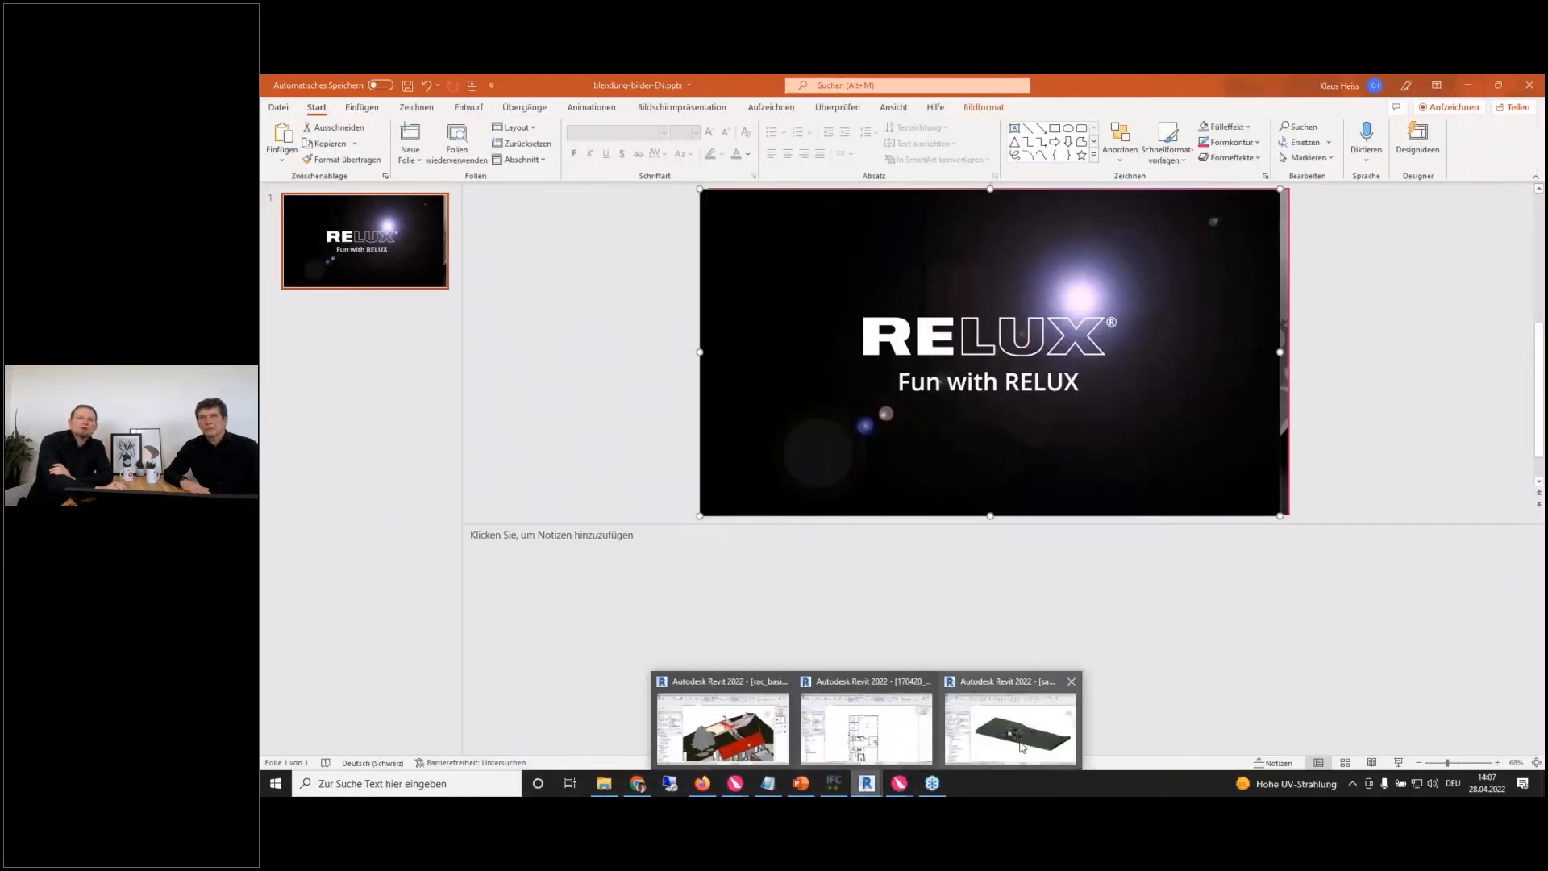
pyautogui.click(851, 737)
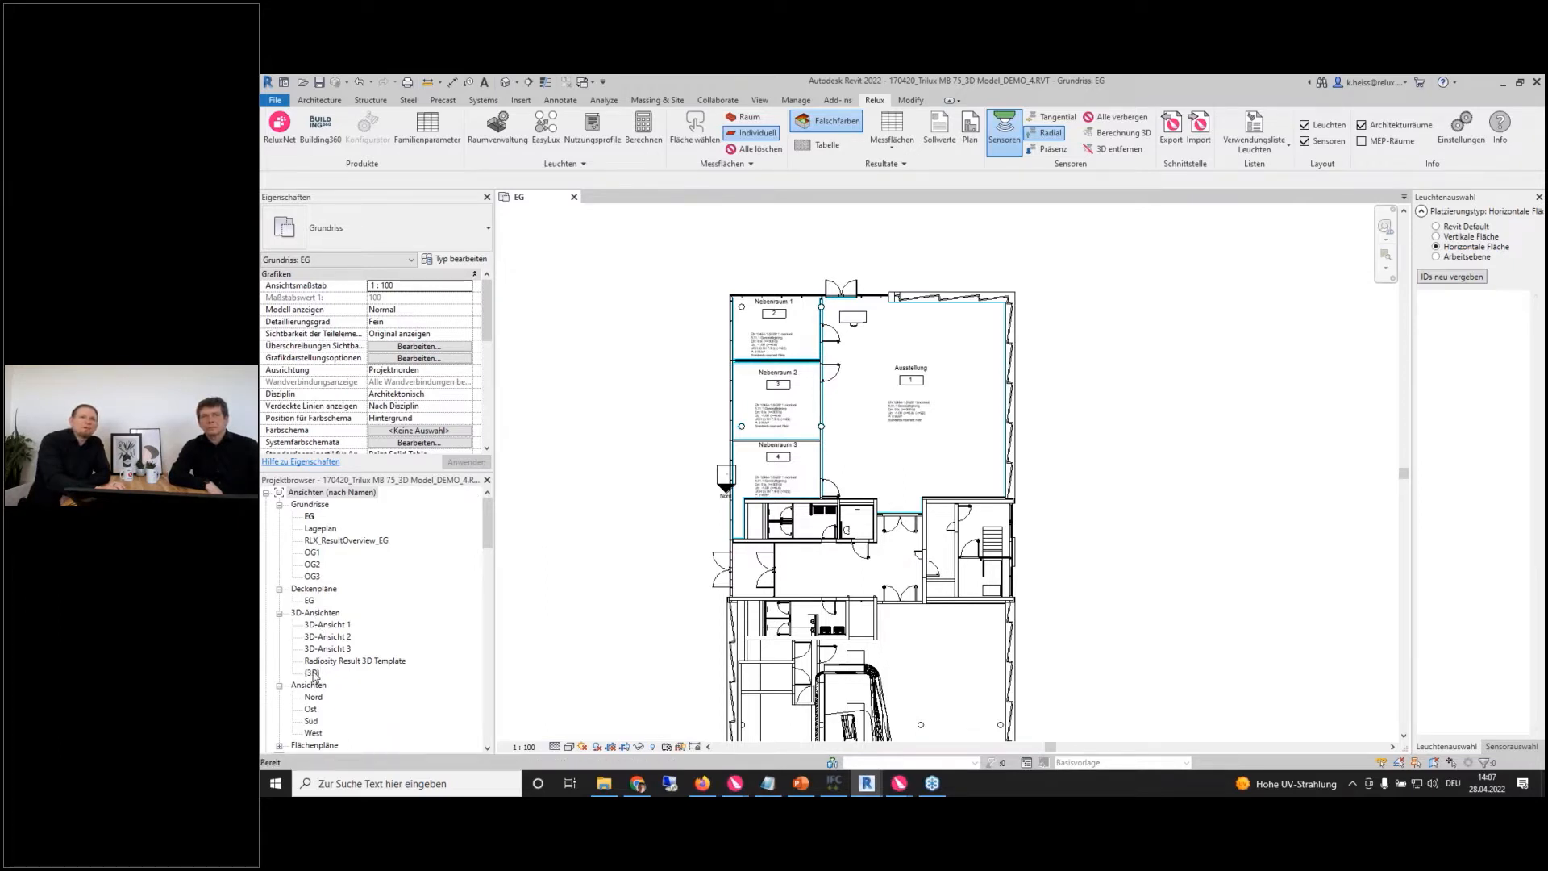
# - Open the {3D} view and look over the sectioned ground floor
pyautogui.doubleClick(313, 673)
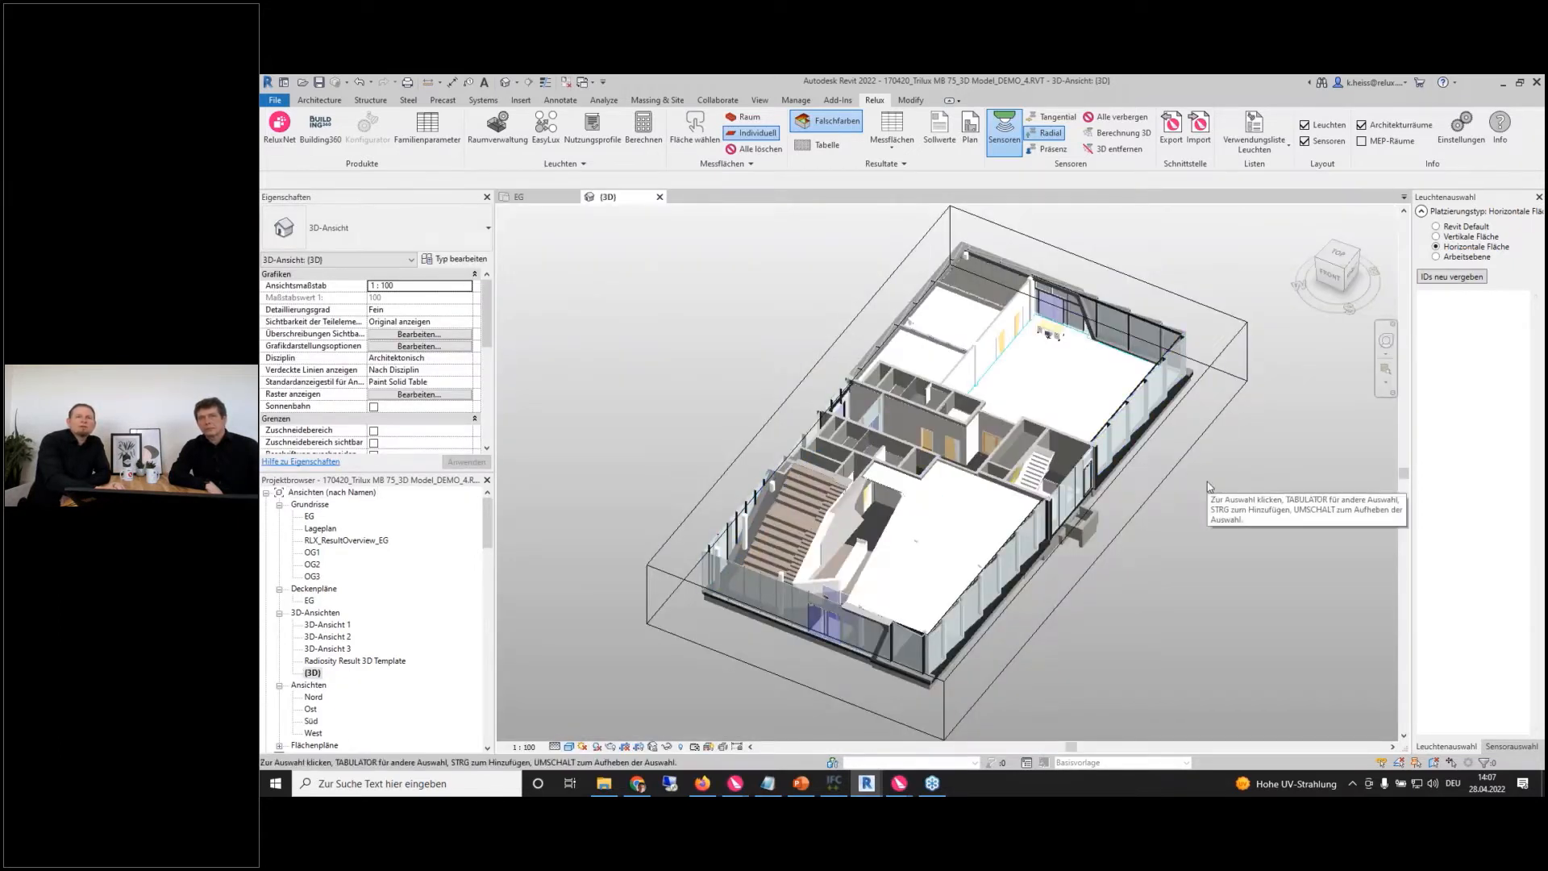
pyautogui.scroll(3, 1210, 492)
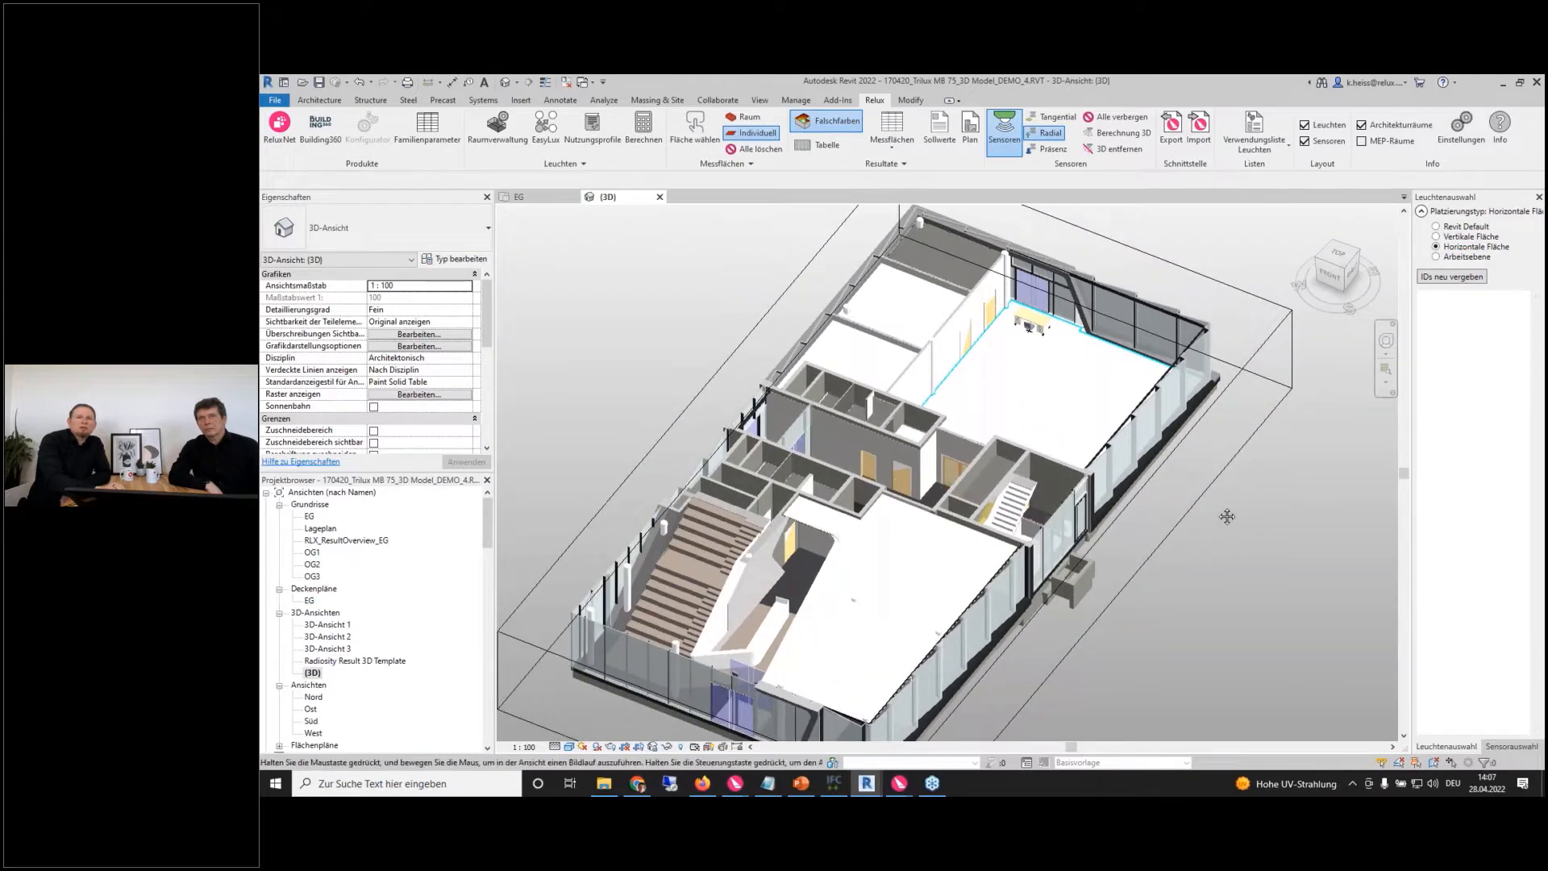
pyautogui.moveTo(1215, 520); pyautogui.dragTo(1233, 495, button='middle')
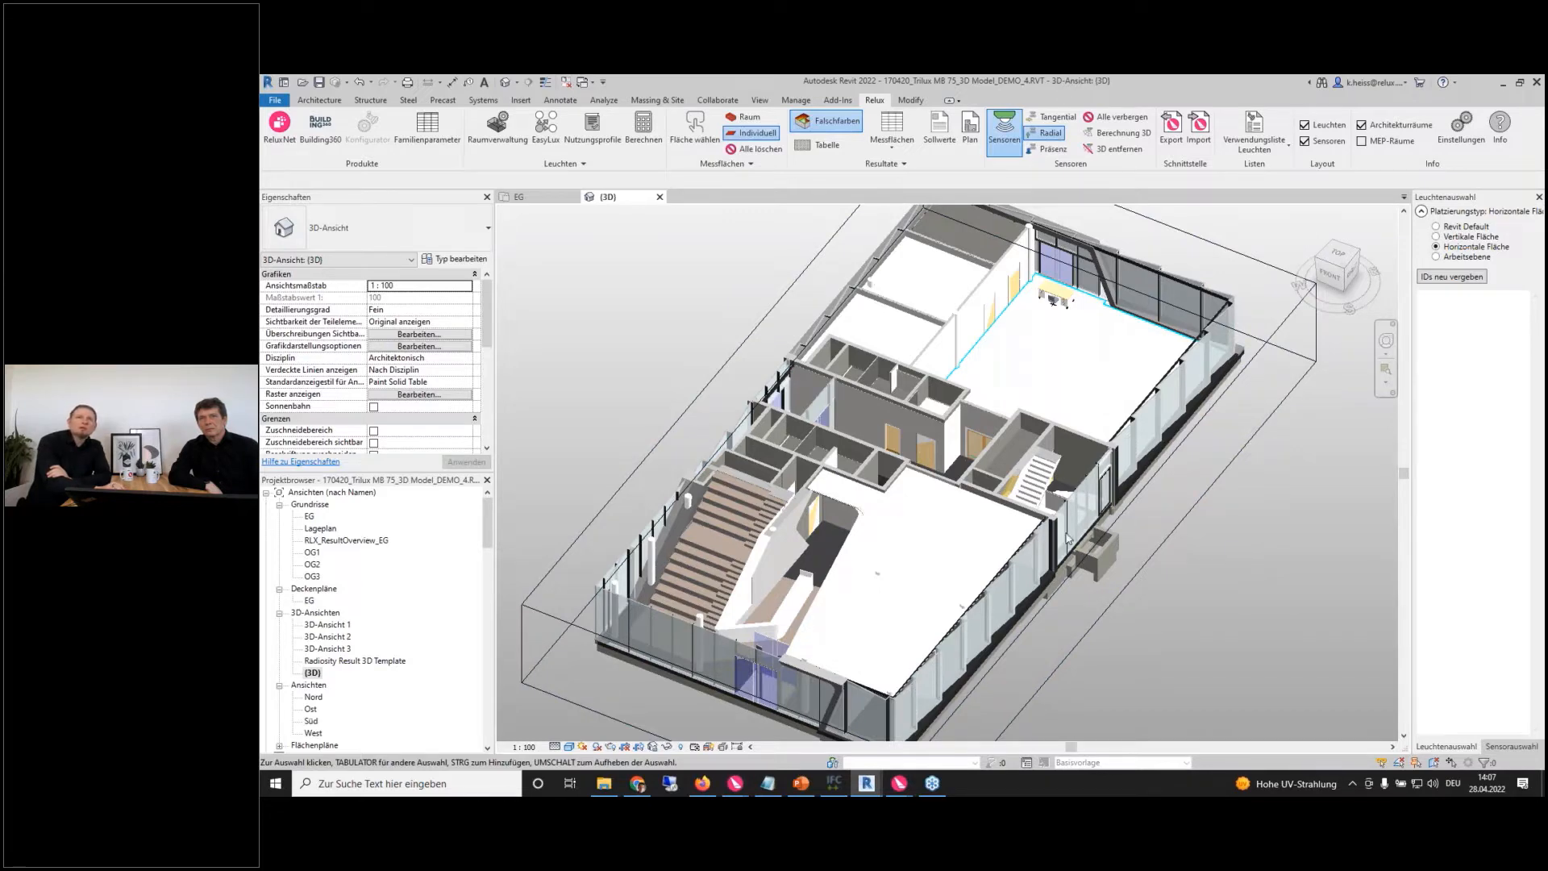
# - Return to the EG floor plan and examine the layout from the lower entrance area up to the Ausstellung and Nebenraum rooms
pyautogui.doubleClick(310, 518)
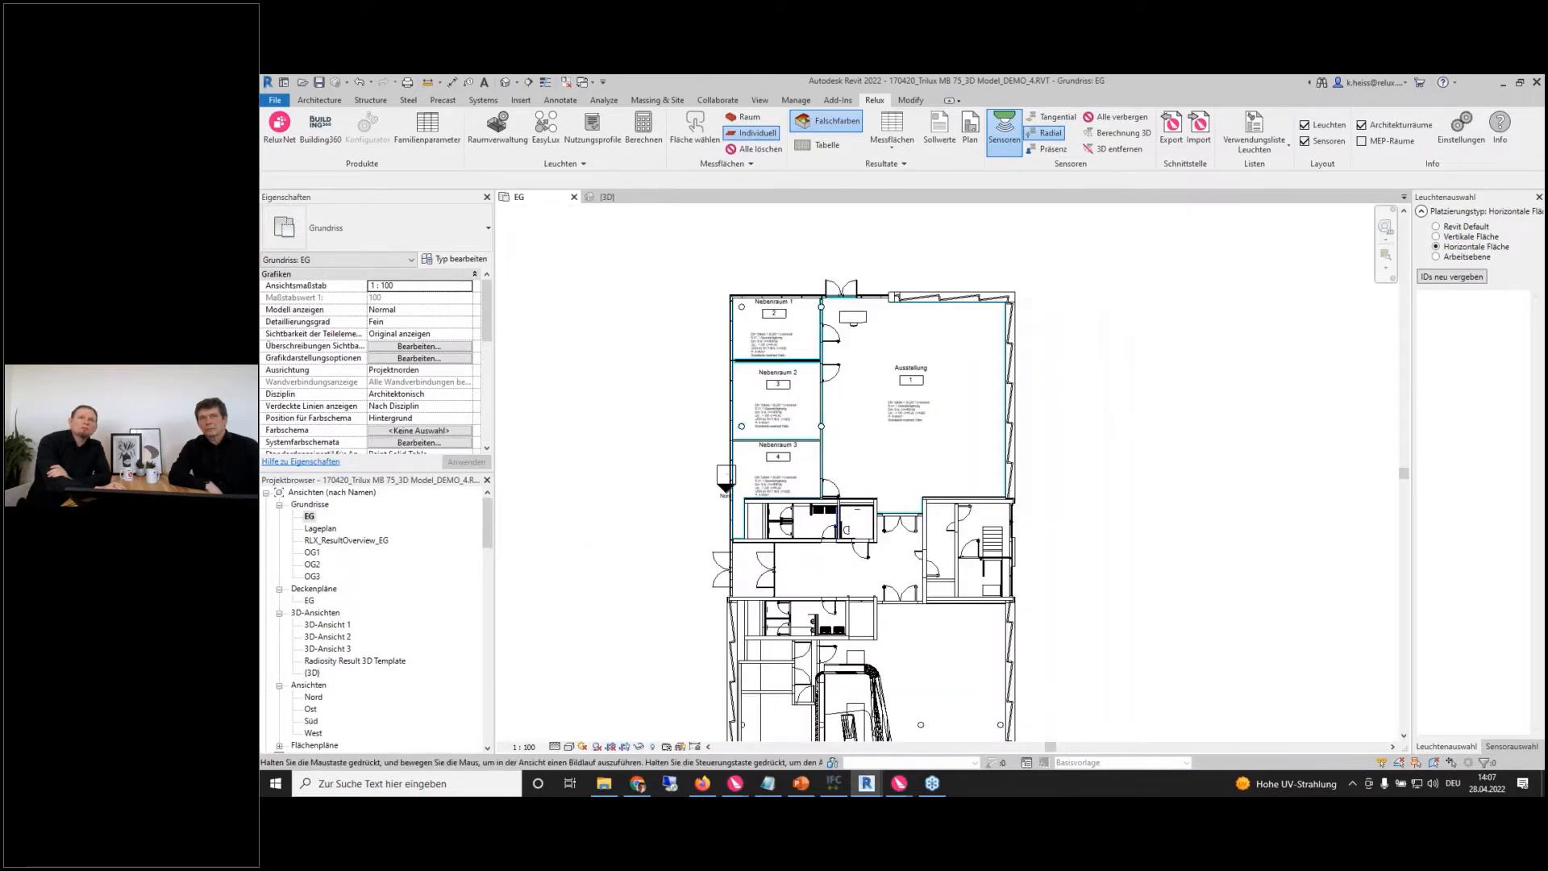
pyautogui.moveTo(965, 548); pyautogui.dragTo(856, 208, button='middle')
pyautogui.moveTo(943, 515); pyautogui.dragTo(1023, 547, button='middle')
pyautogui.scroll(-1, 1057, 467)
pyautogui.scroll(2, 1058, 471)
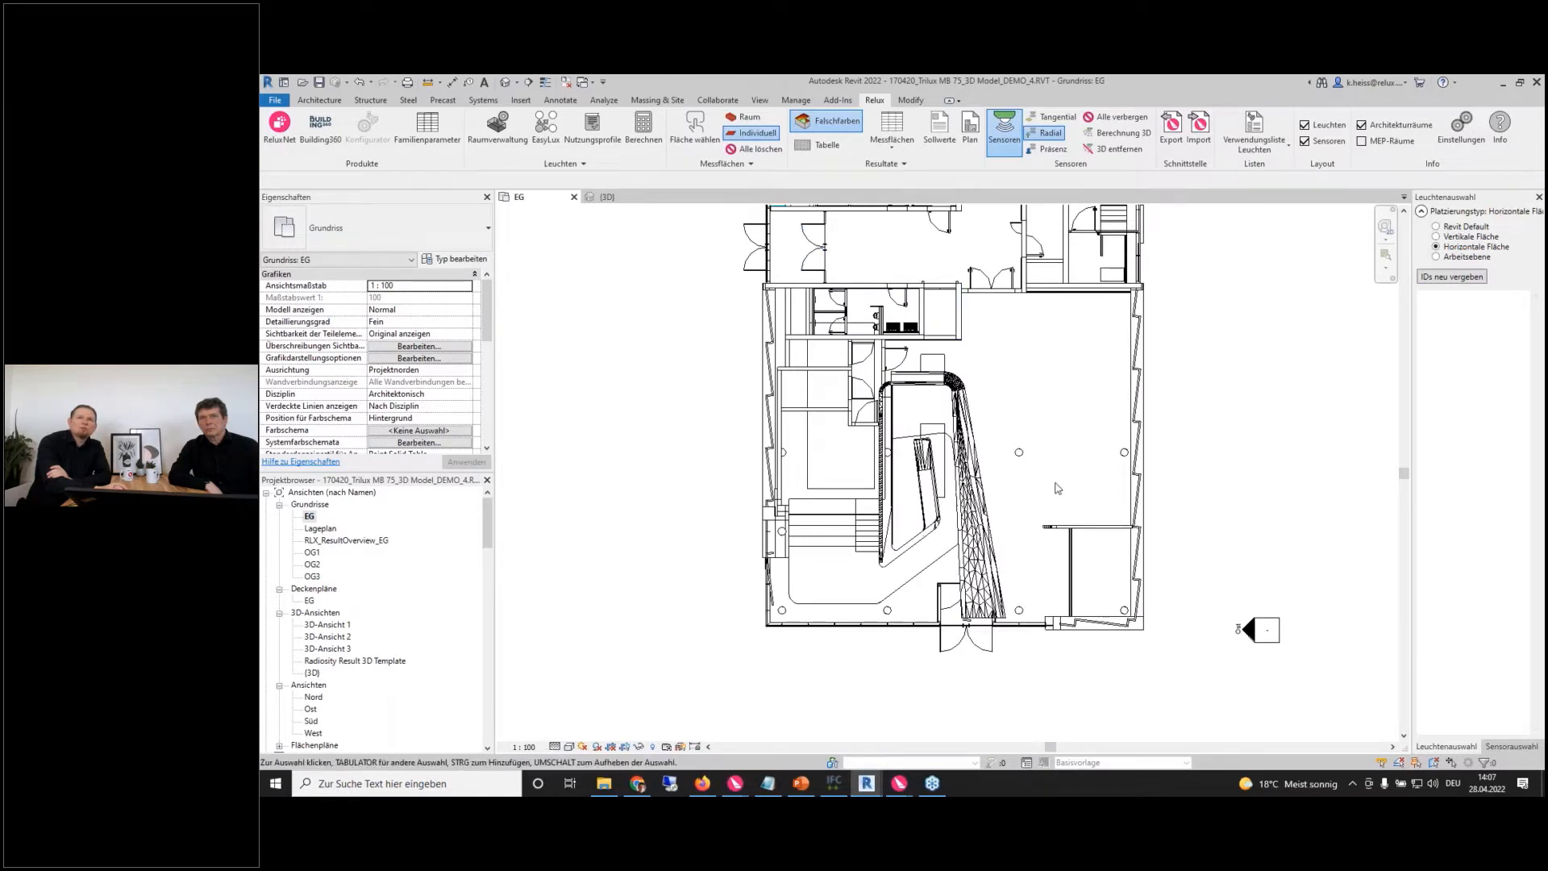
pyautogui.moveTo(1224, 500); pyautogui.dragTo(1230, 552, button='middle')
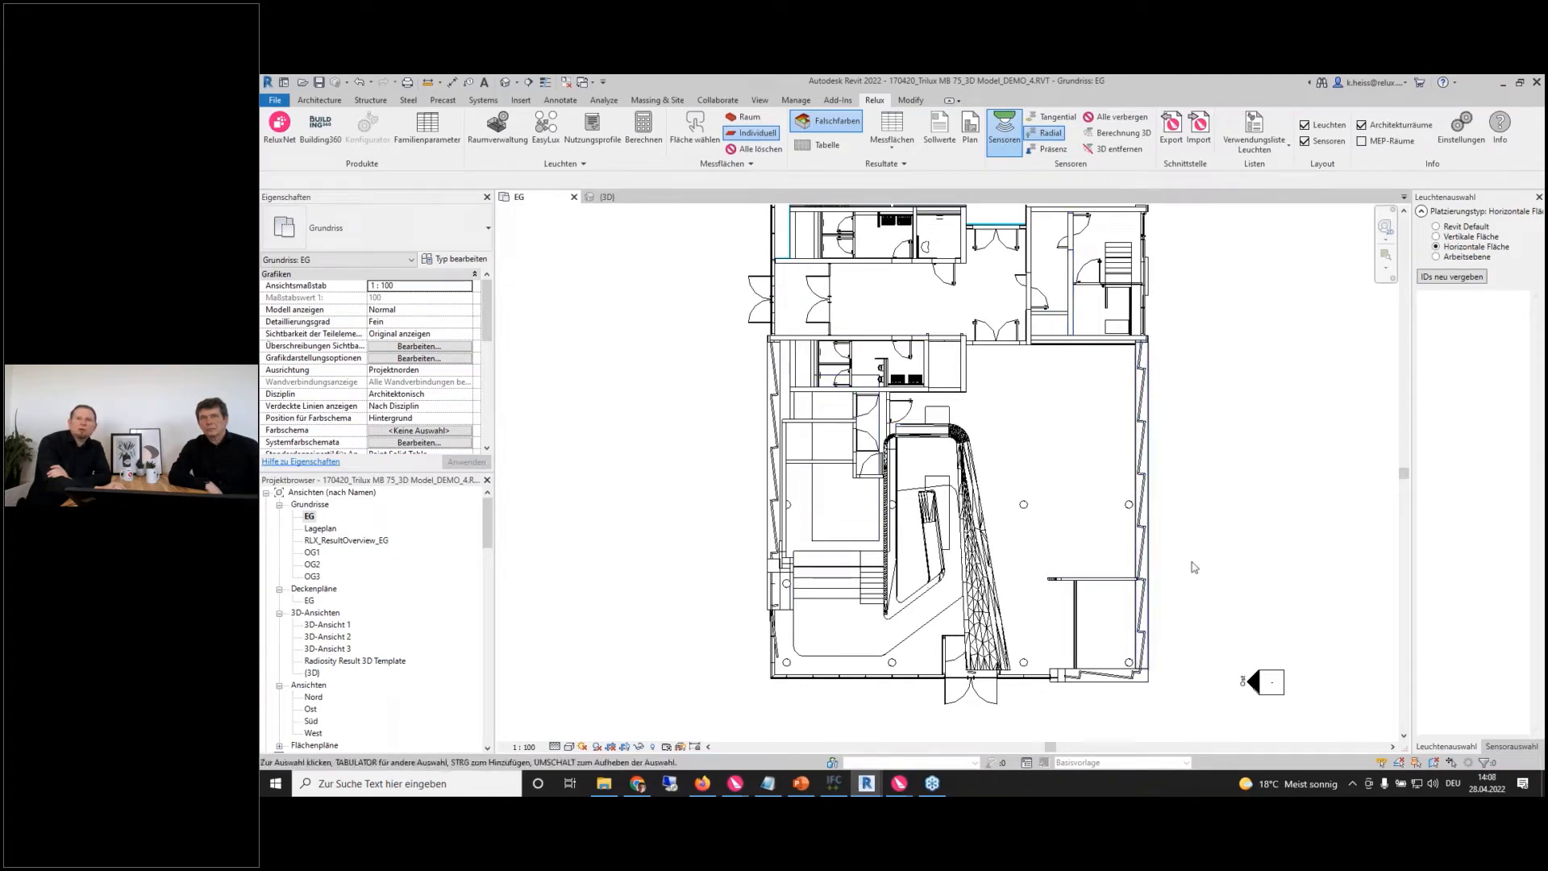
pyautogui.moveTo(1239, 474)
pyautogui.mouseDown(button='middle')
pyautogui.moveTo(1244, 520)
pyautogui.moveTo(1255, 494)
pyautogui.mouseUp(button='middle')
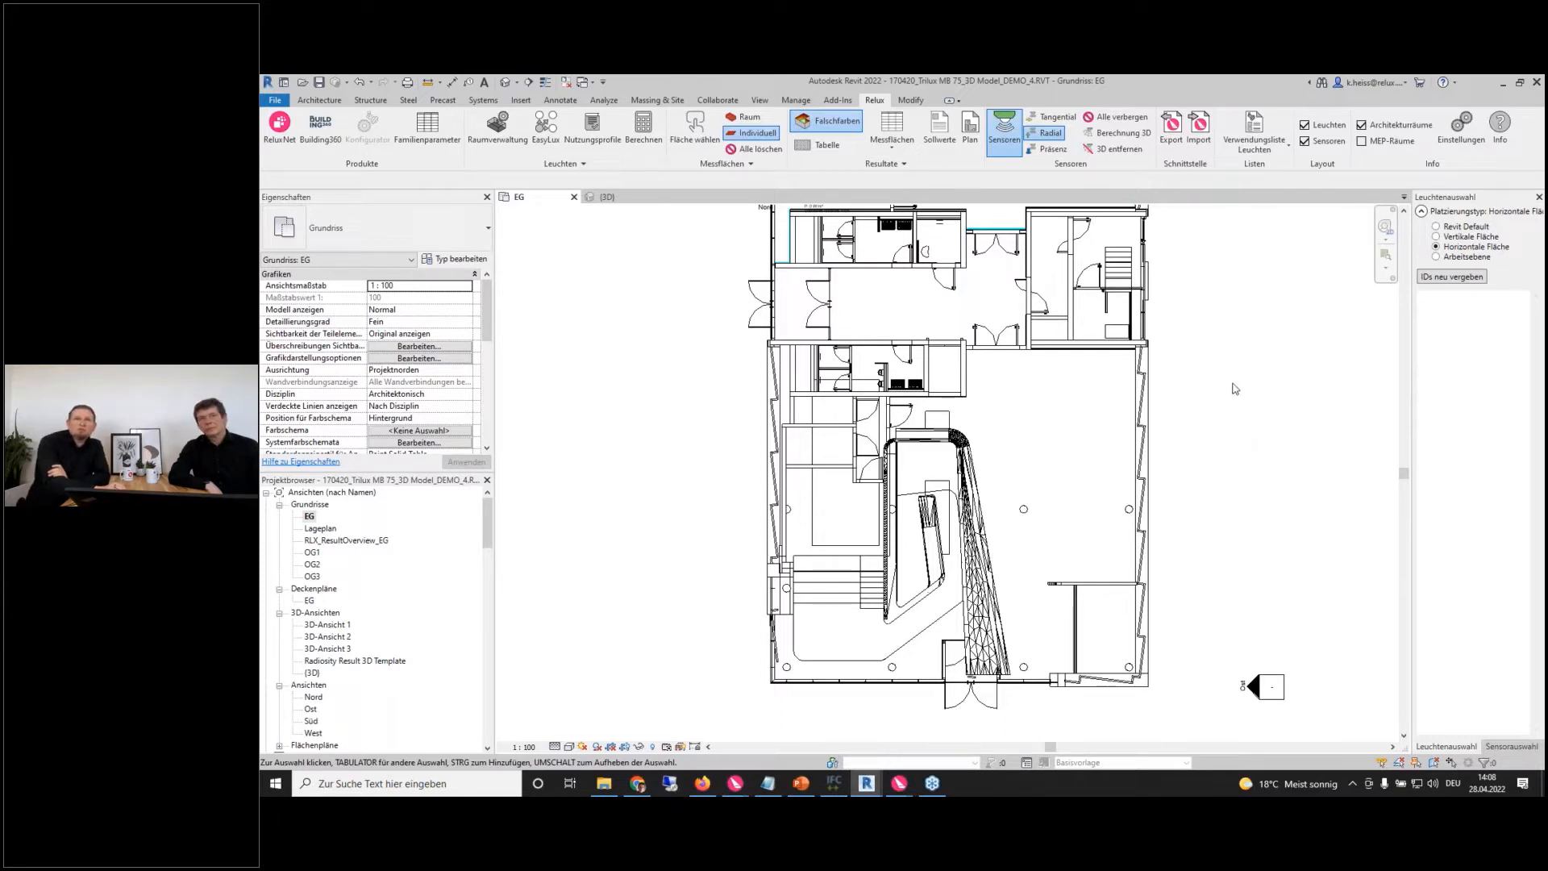
pyautogui.moveTo(1257, 394); pyautogui.dragTo(1257, 570, button='middle')
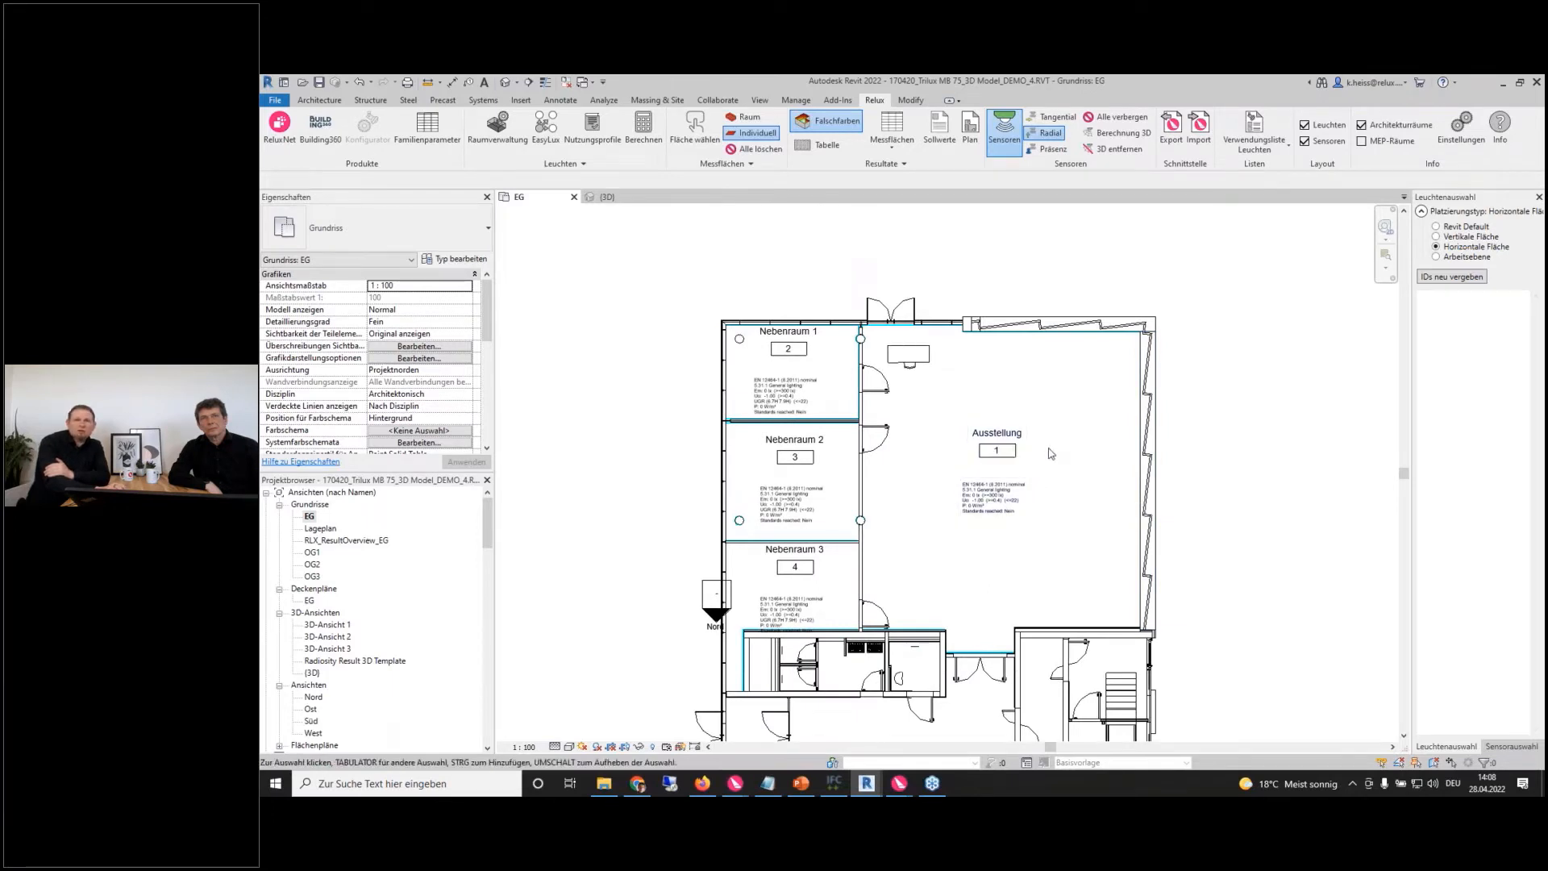
pyautogui.click(325, 102)
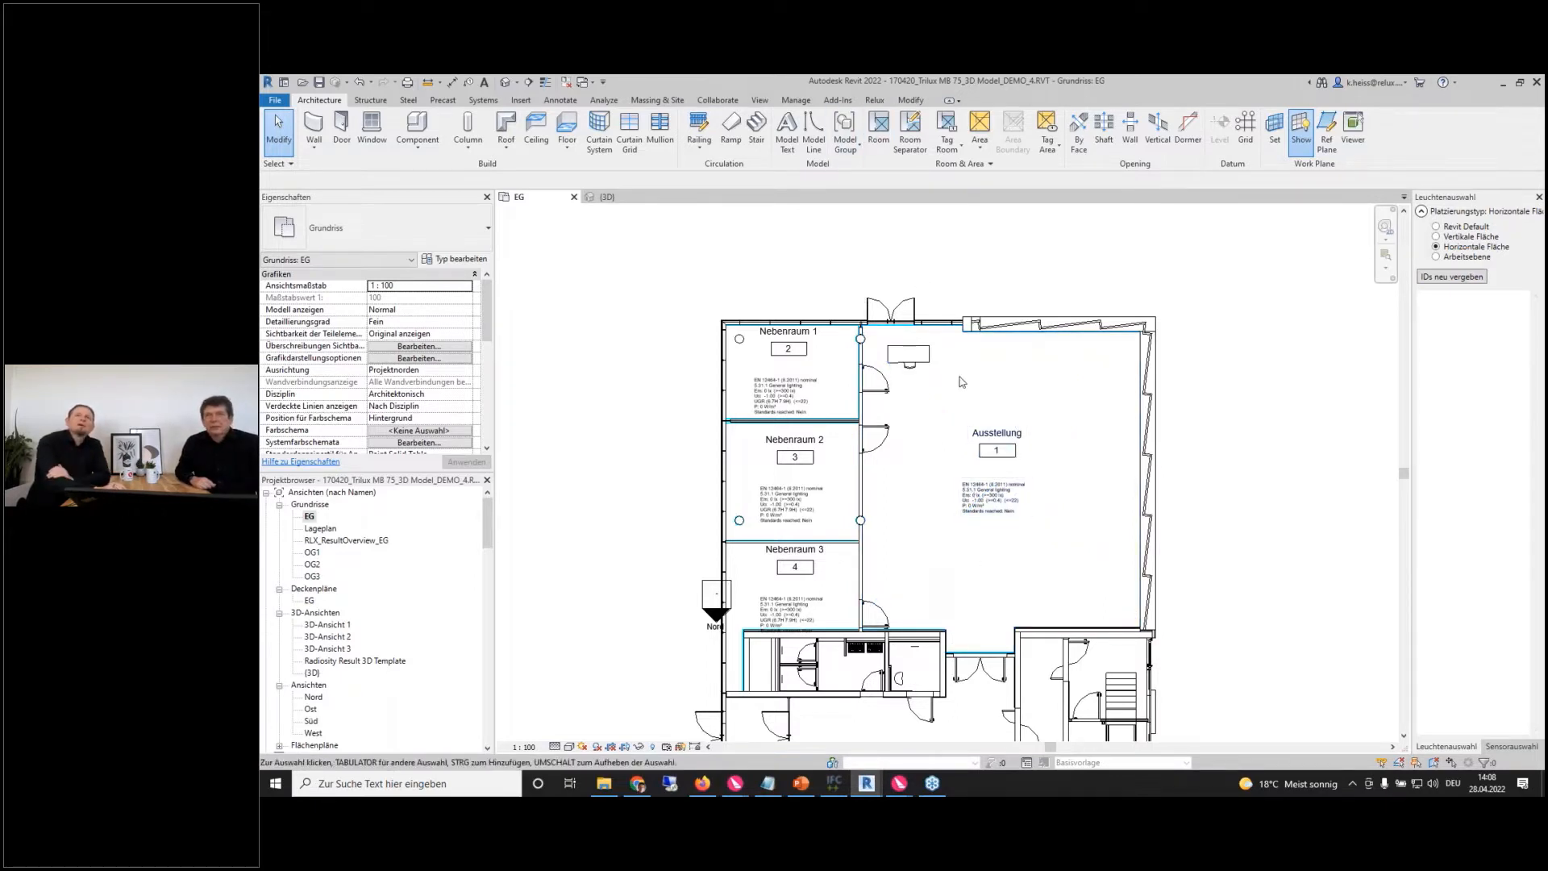
pyautogui.click(875, 100)
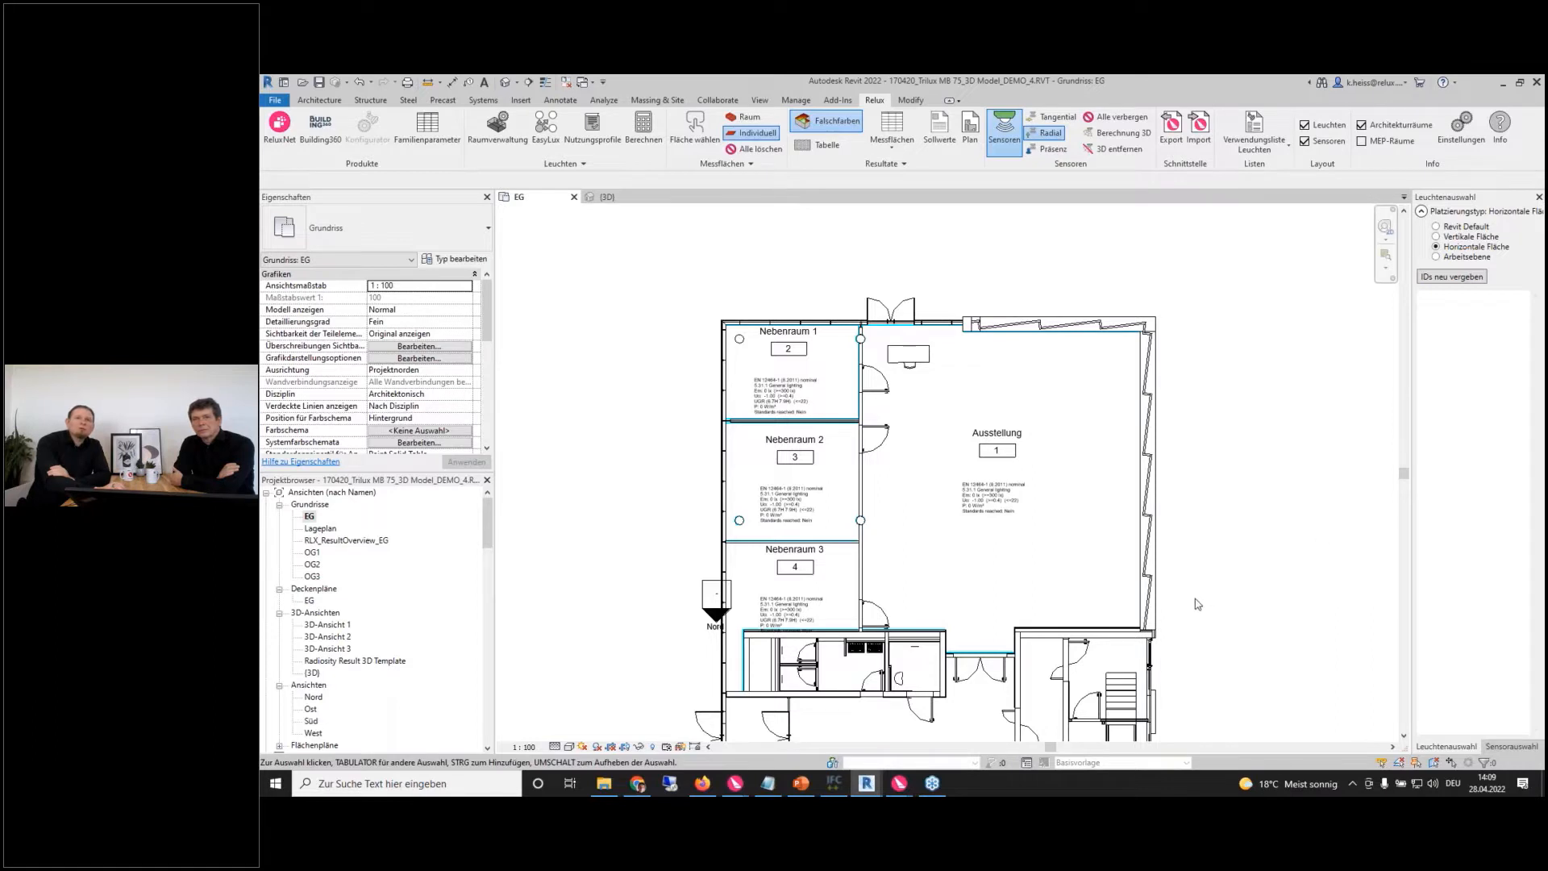
# - Add the luminaire file 5041RPX-L_4000-840_ET_TX038825.LDT from the LVK folder to the Relux luminaire selection
pyautogui.click(608, 784)
pyautogui.doubleClick(713, 222)
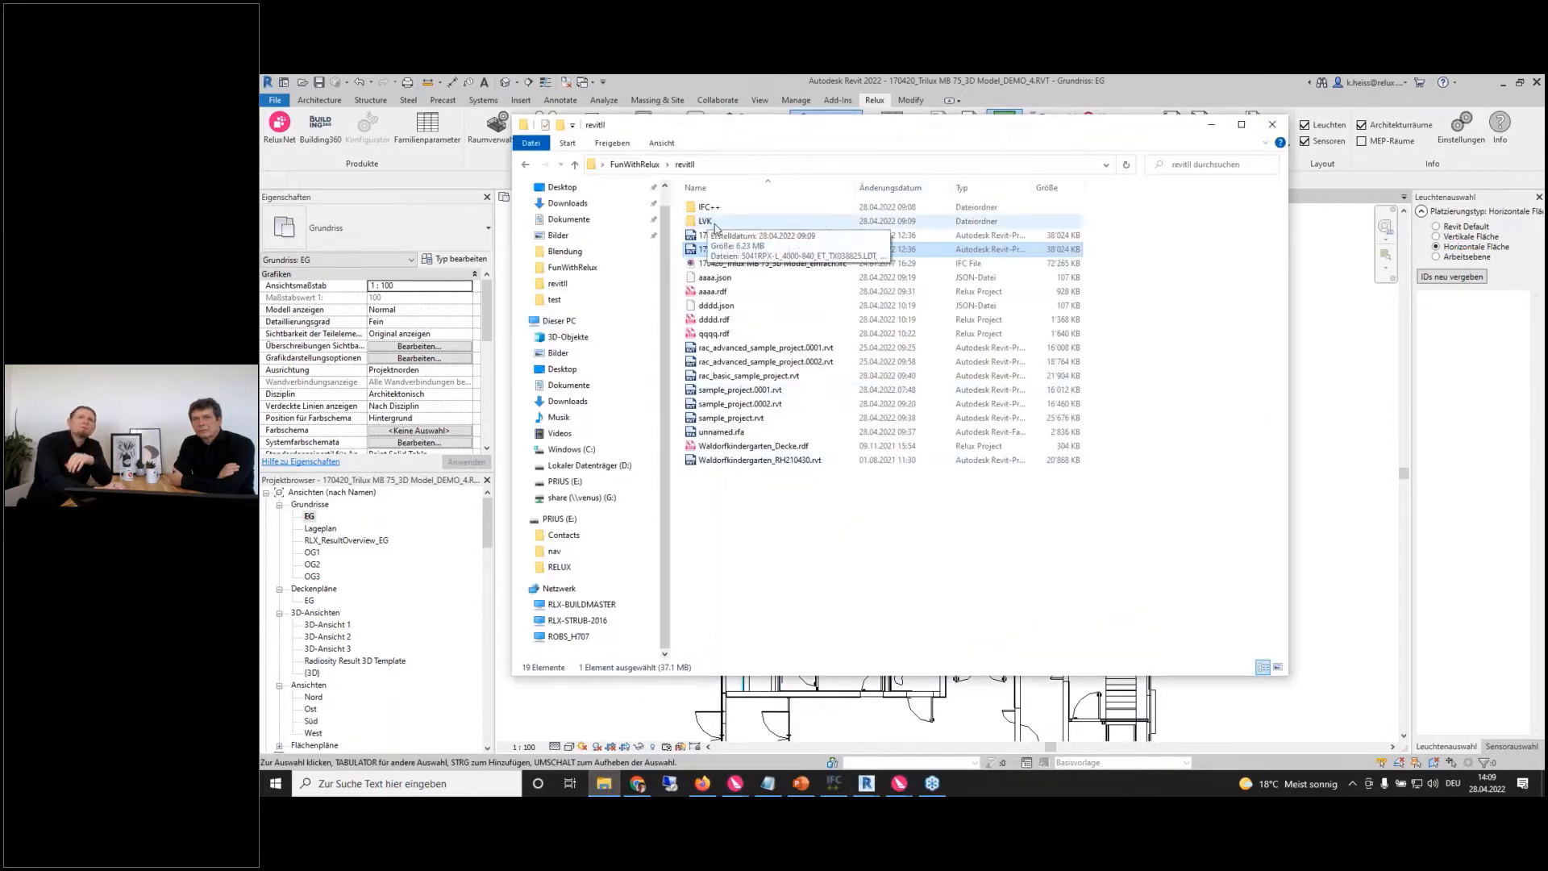
pyautogui.moveTo(794, 141); pyautogui.dragTo(734, 177)
pyautogui.click(708, 249)
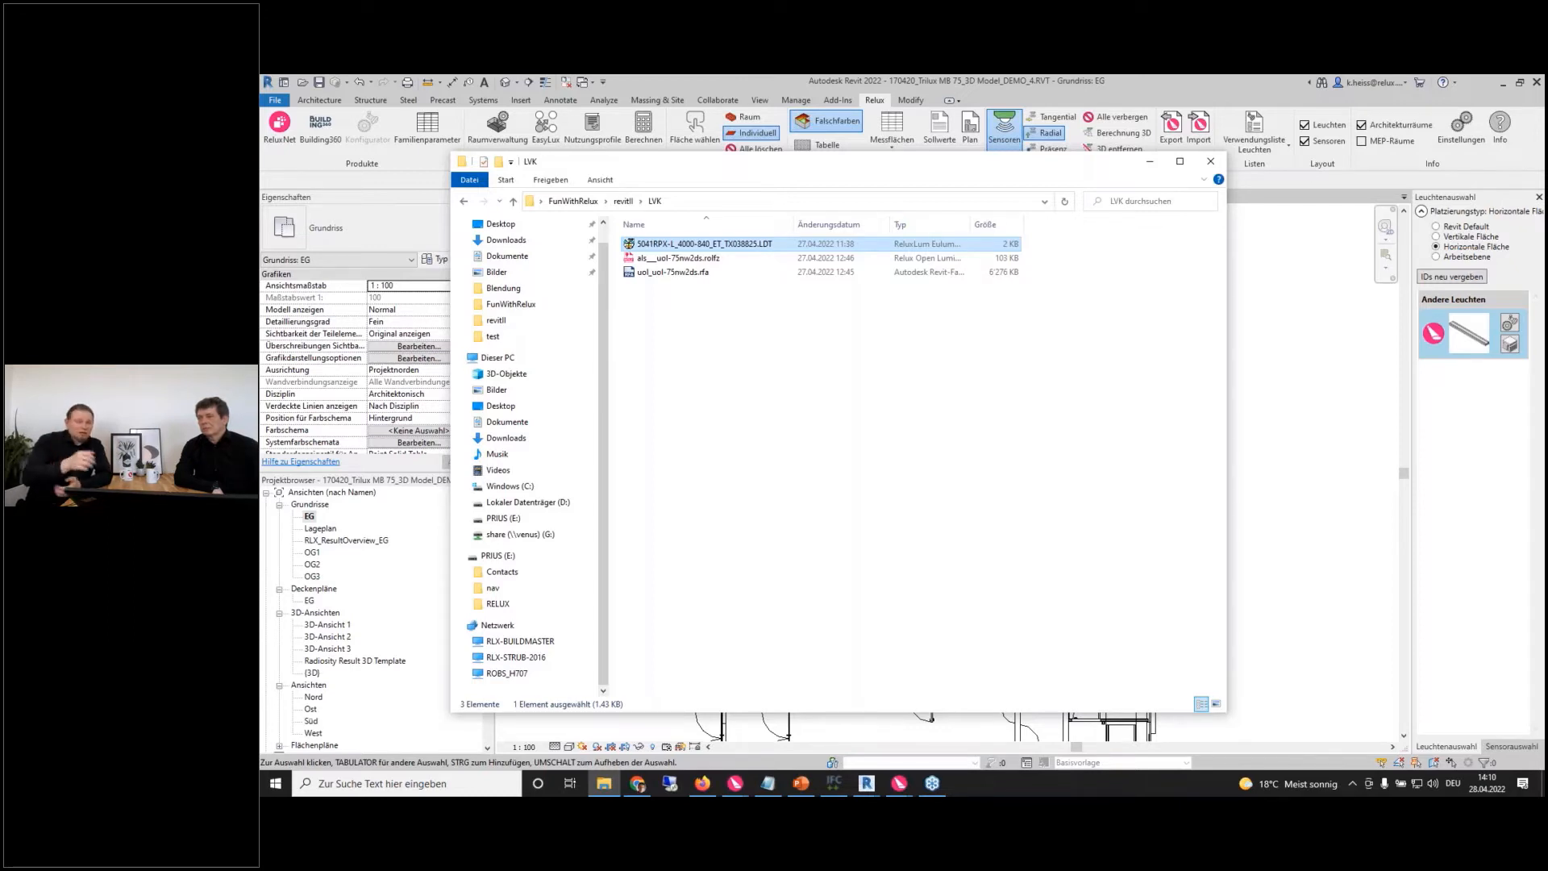
pyautogui.click(1150, 162)
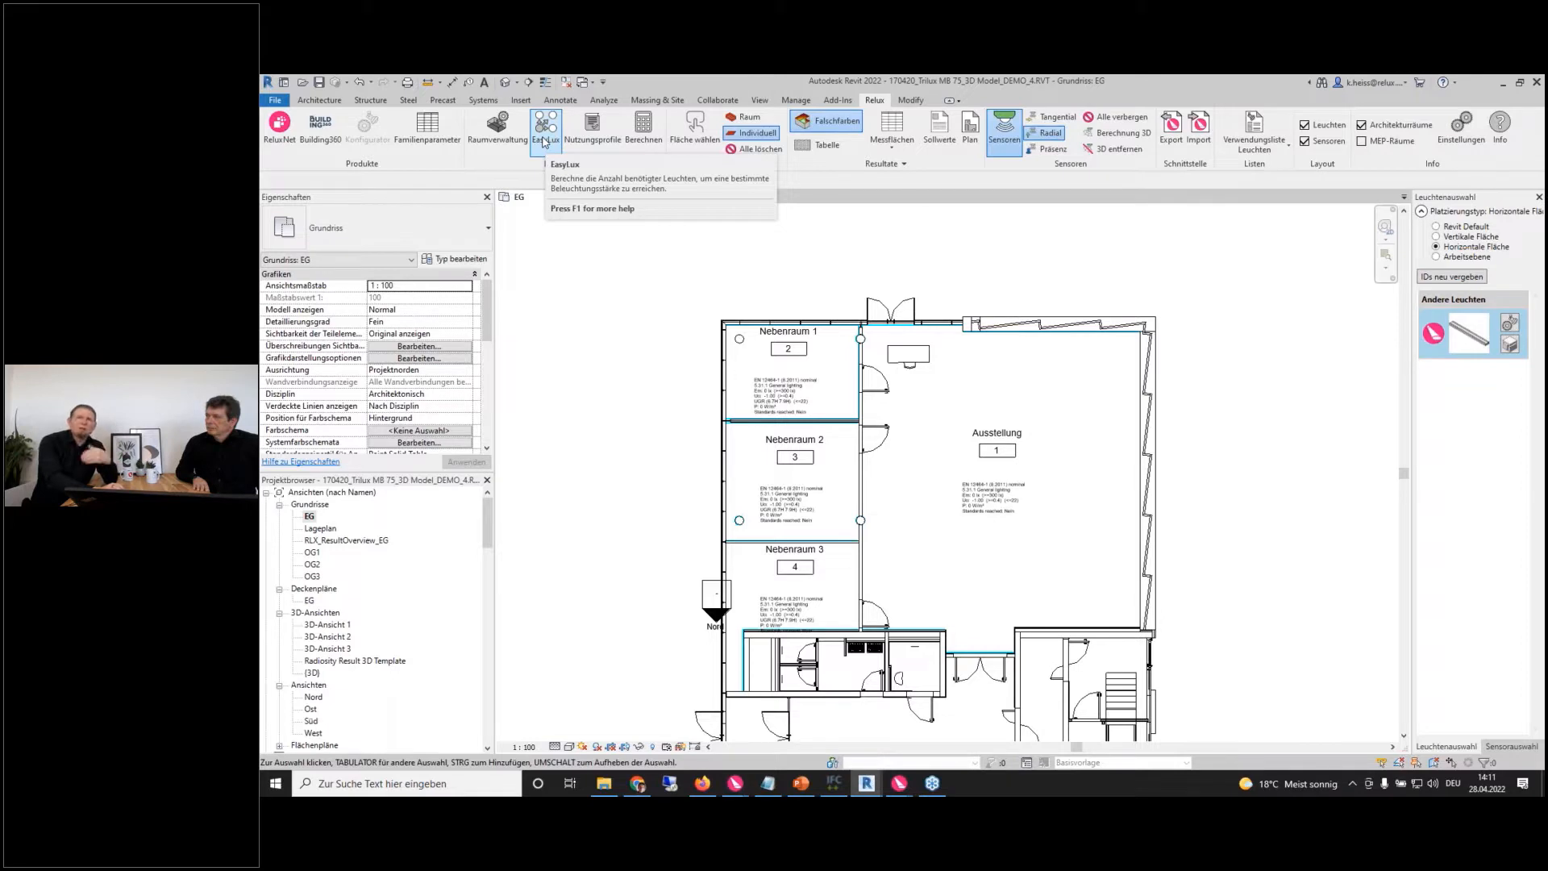
# - Start an EasyLux calculation for the Ausstellung room and accept the ceiling height it assumes
pyautogui.click(545, 142)
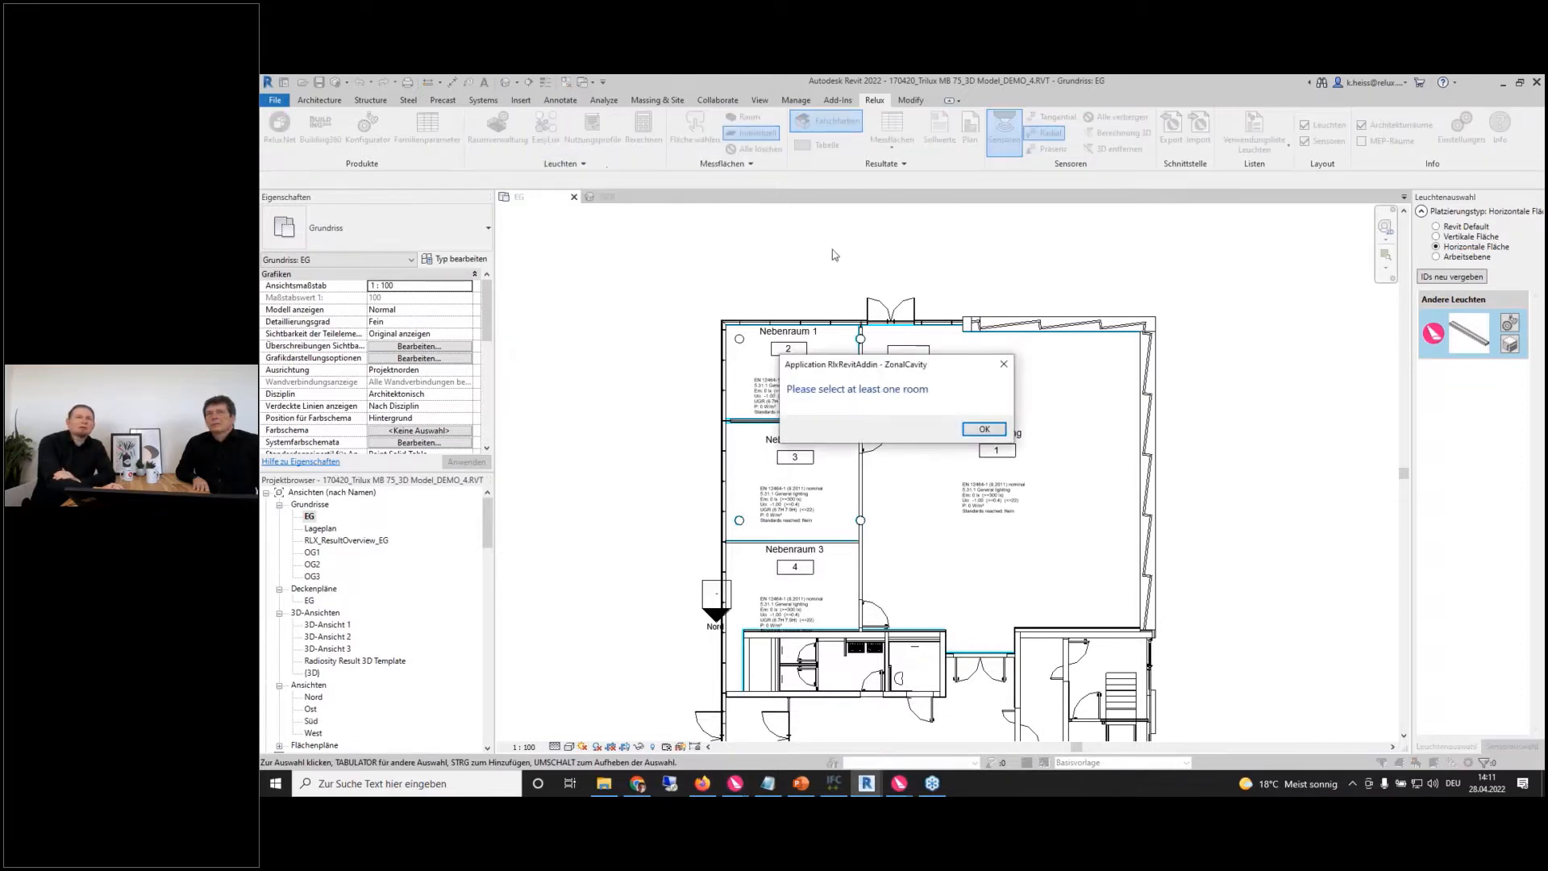
pyautogui.click(983, 429)
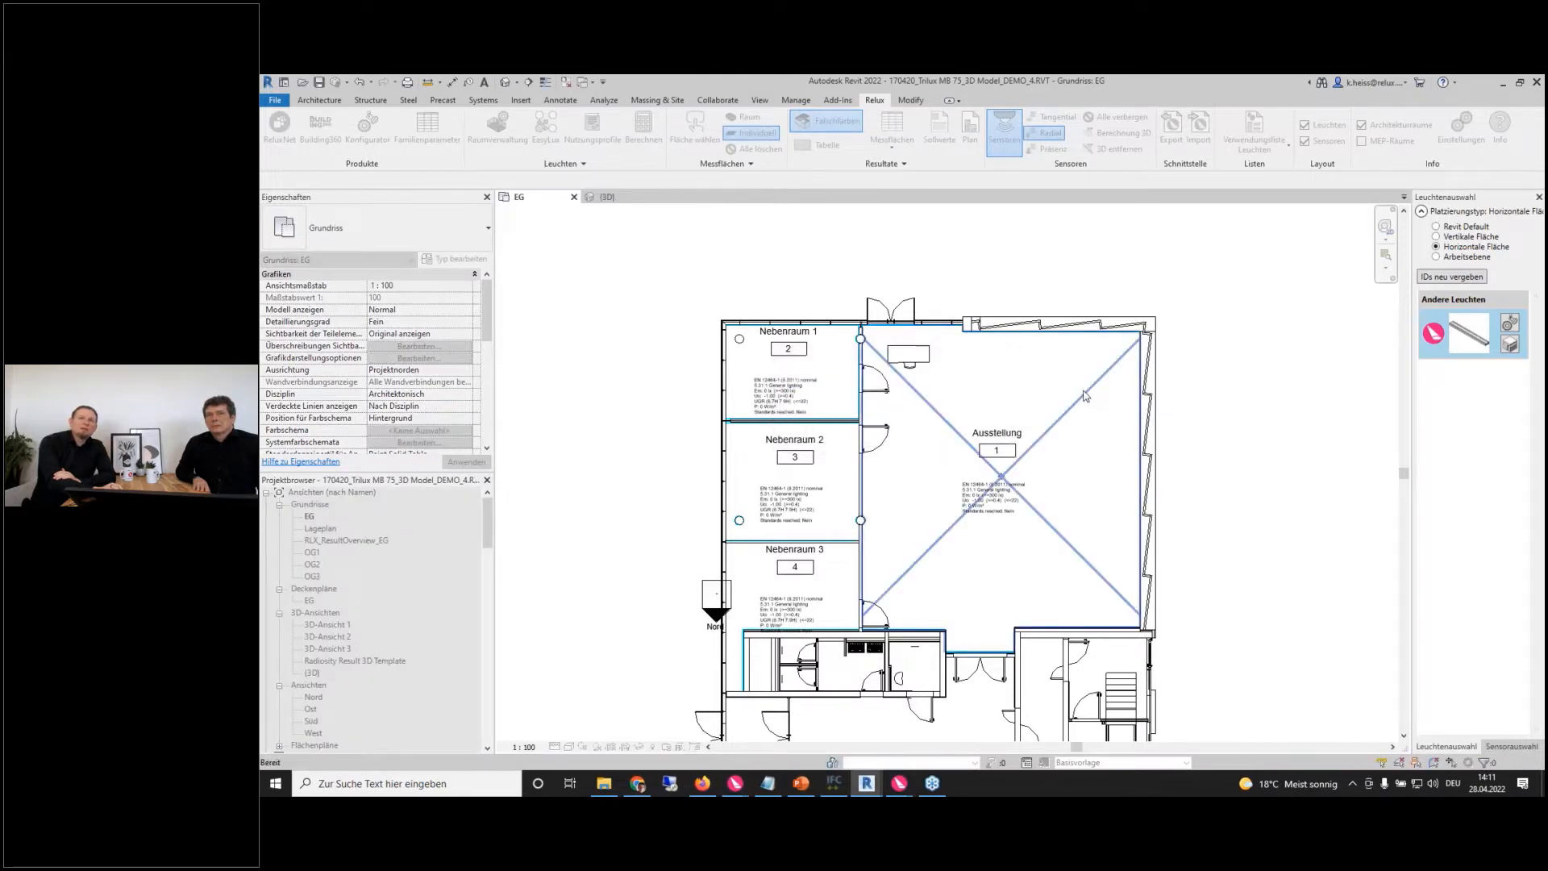
pyautogui.click(1085, 396)
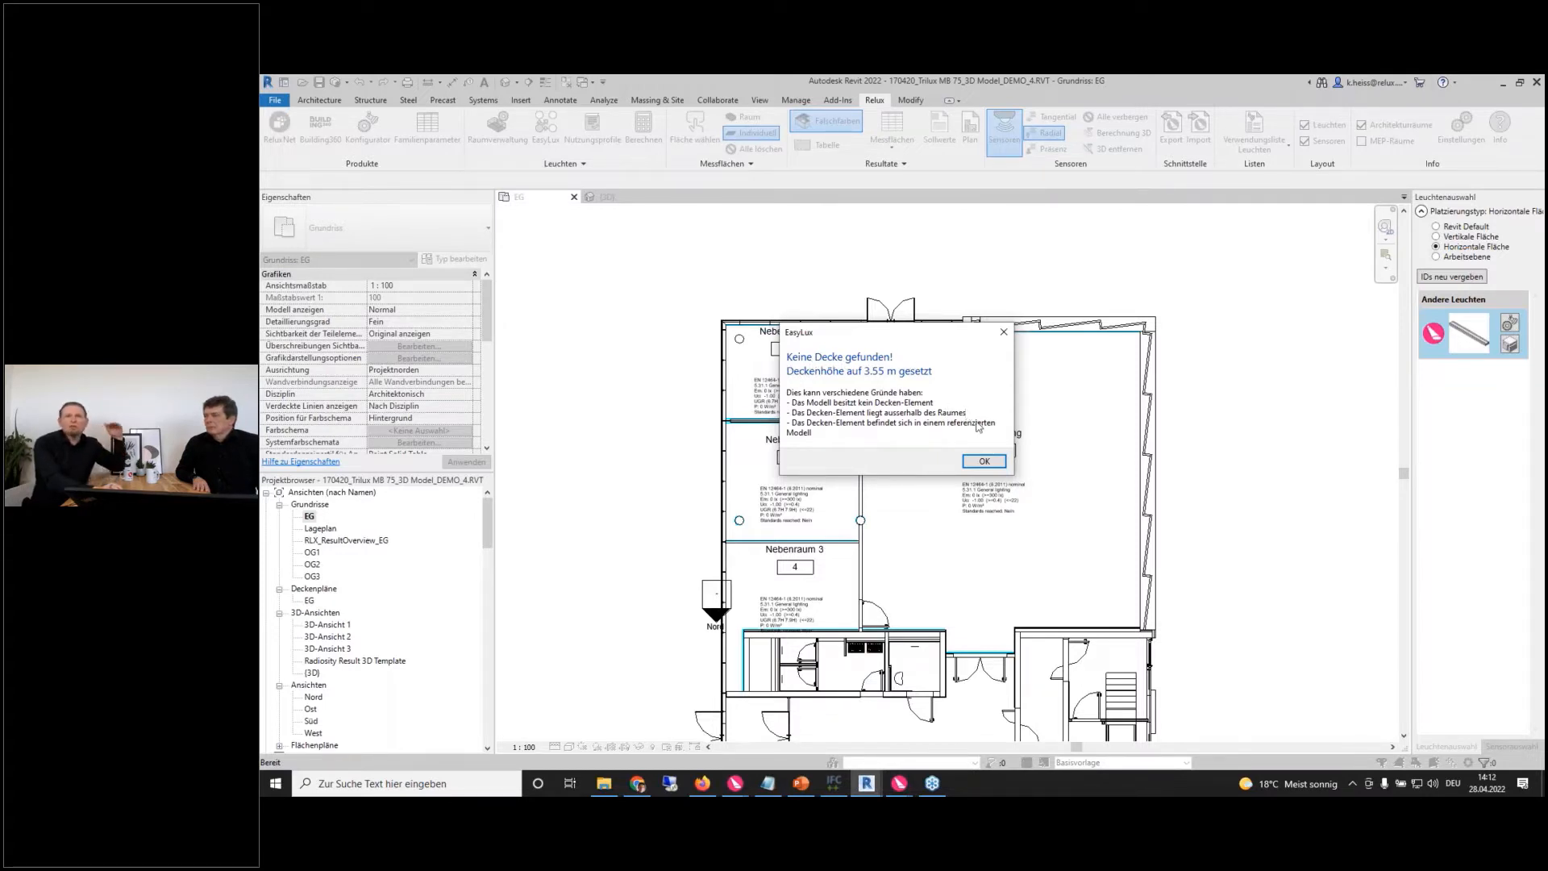
pyautogui.click(983, 460)
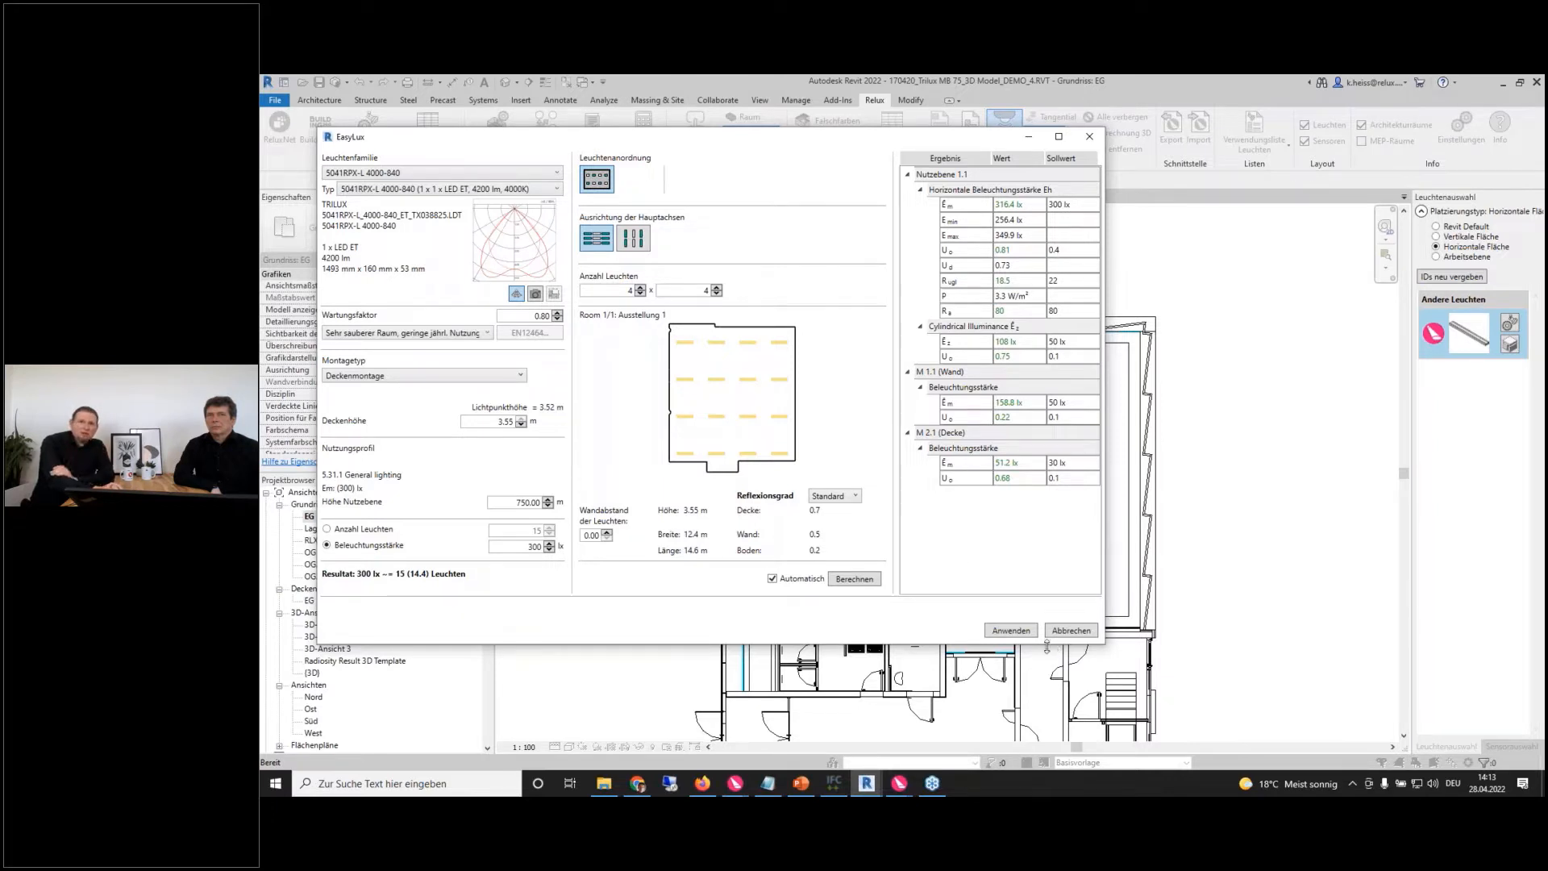
# - Apply the 4 x 4 ceiling-mounted arrangement of 5041RPX-L 4000-840 luminaires to the Ausstellung room and exit EasyLux
pyautogui.click(1011, 630)
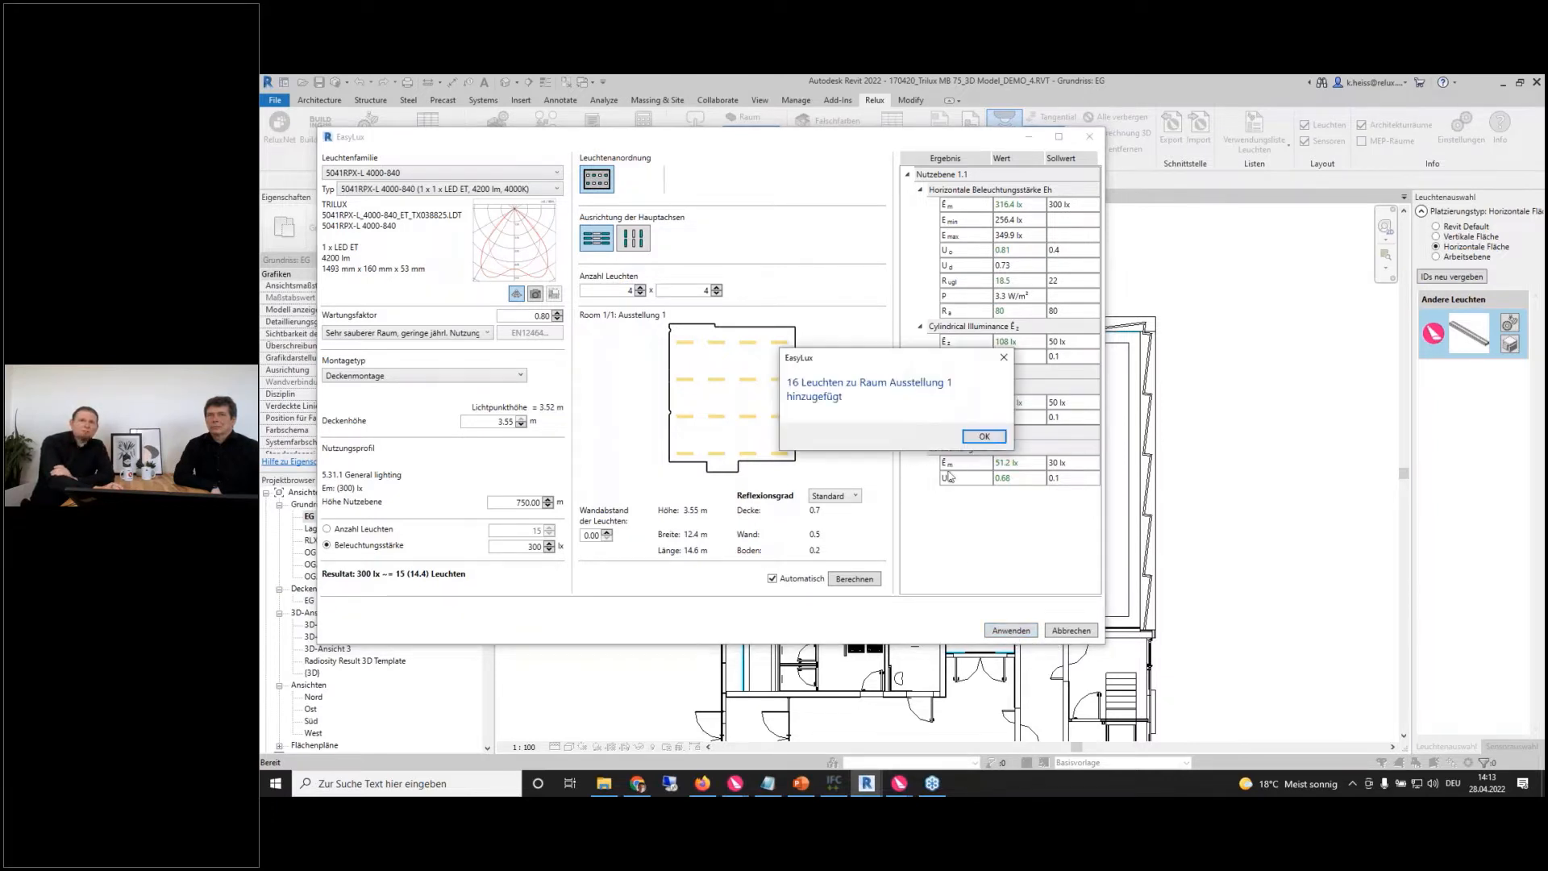
pyautogui.click(981, 436)
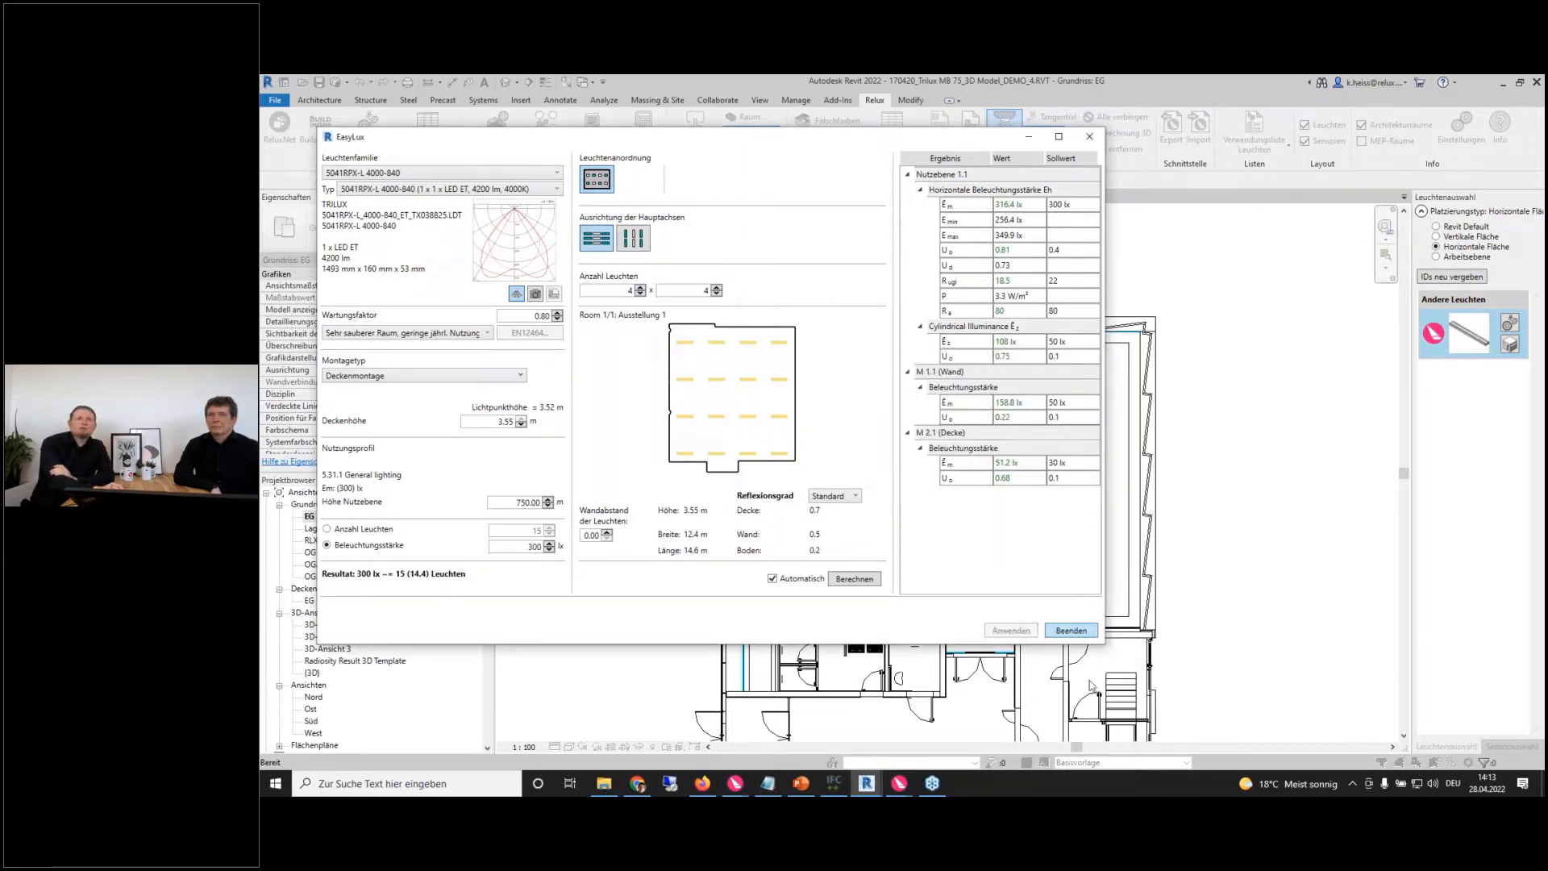
pyautogui.click(1072, 631)
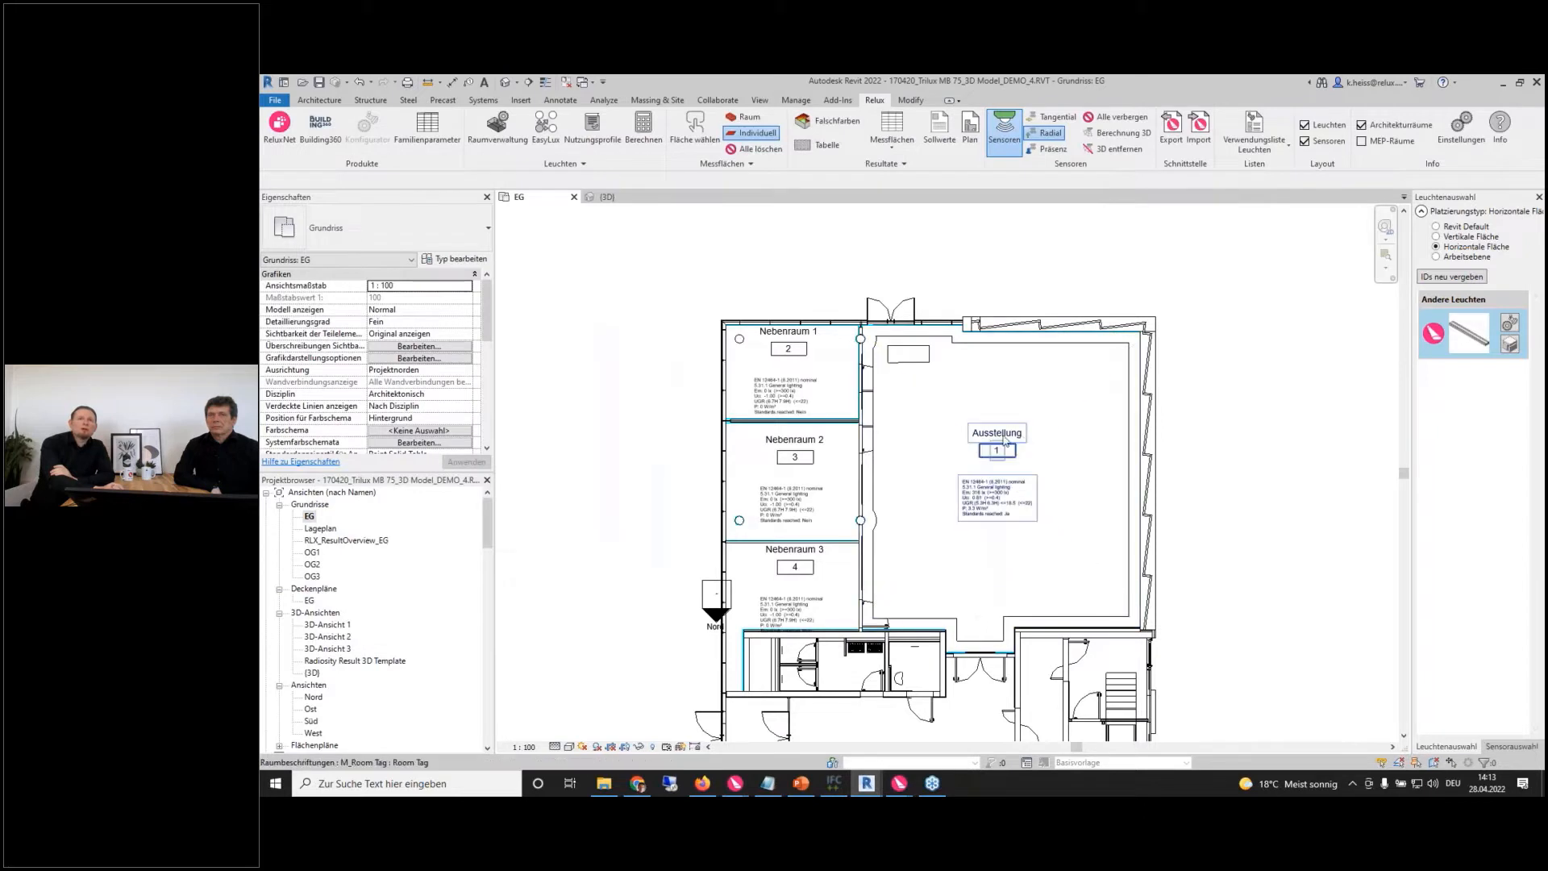
# - Display the illuminance results in false colours and move the lux legend to the right of the Ausstellung room
pyautogui.click(828, 135)
pyautogui.moveTo(572, 617); pyautogui.dragTo(653, 536, button='middle')
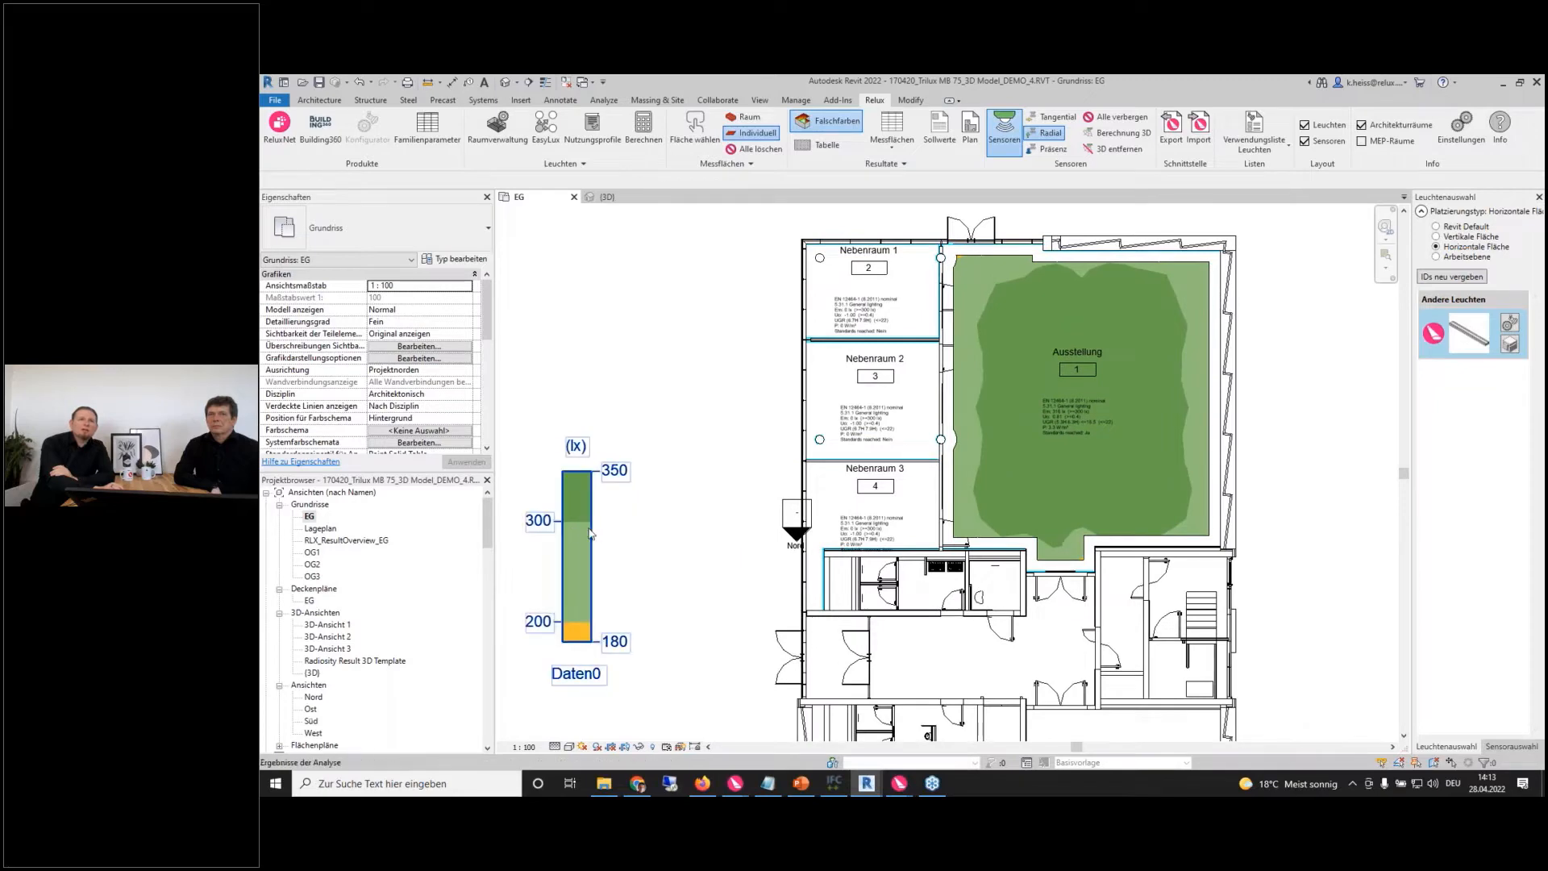
pyautogui.moveTo(588, 524); pyautogui.dragTo(1318, 367)
pyautogui.moveTo(1063, 362); pyautogui.dragTo(961, 459, button='middle')
pyautogui.scroll(2, 887, 507)
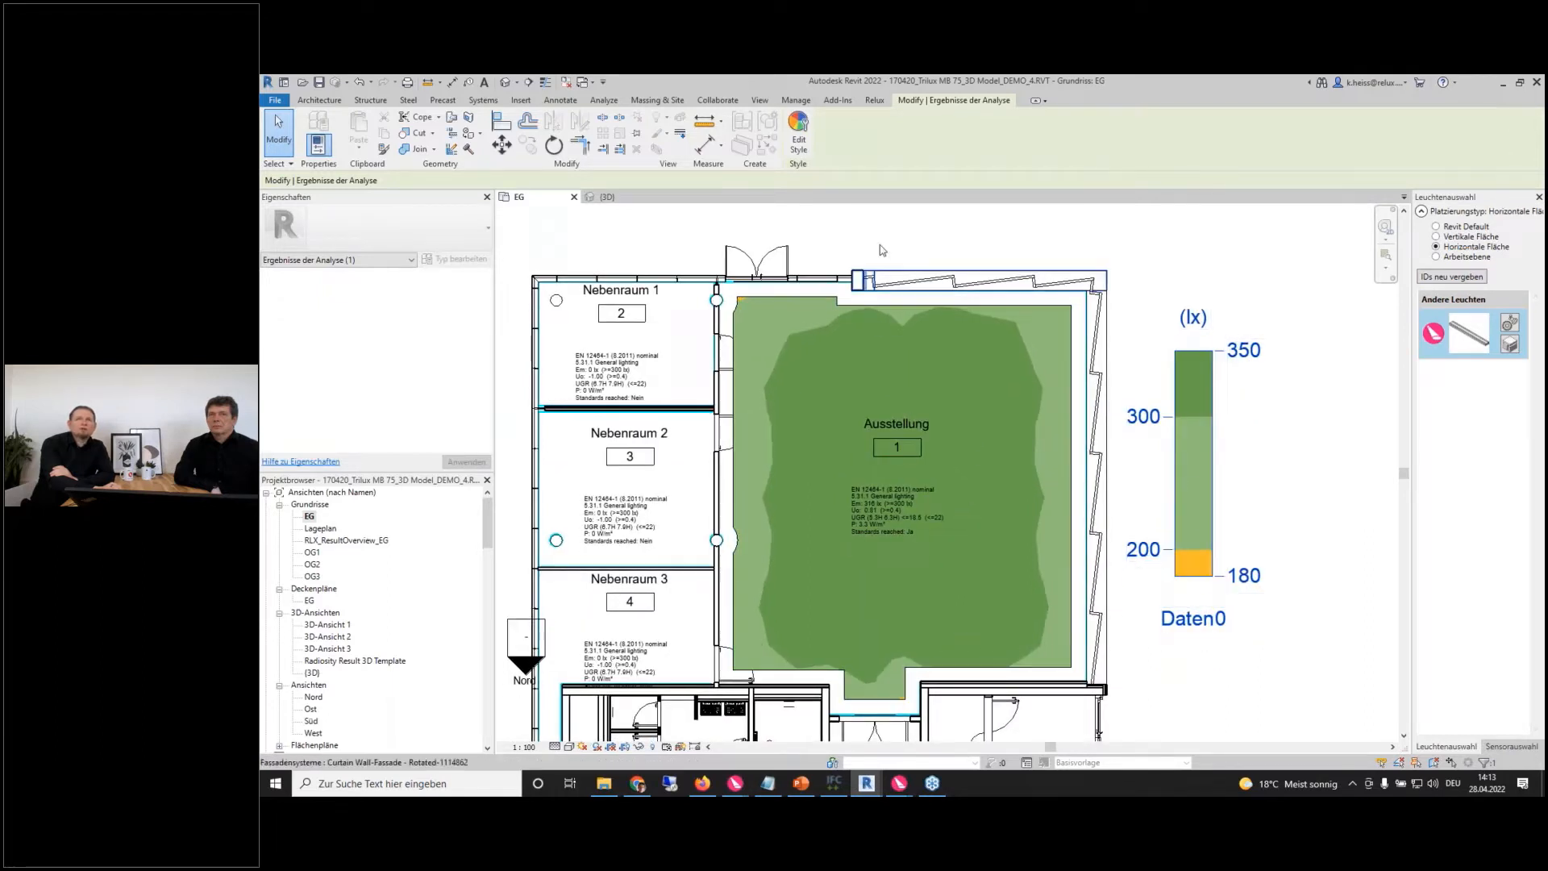
# - Show the illuminance results as a value table in the Ausstellung room, look over the values, and hide the table again
pyautogui.click(874, 100)
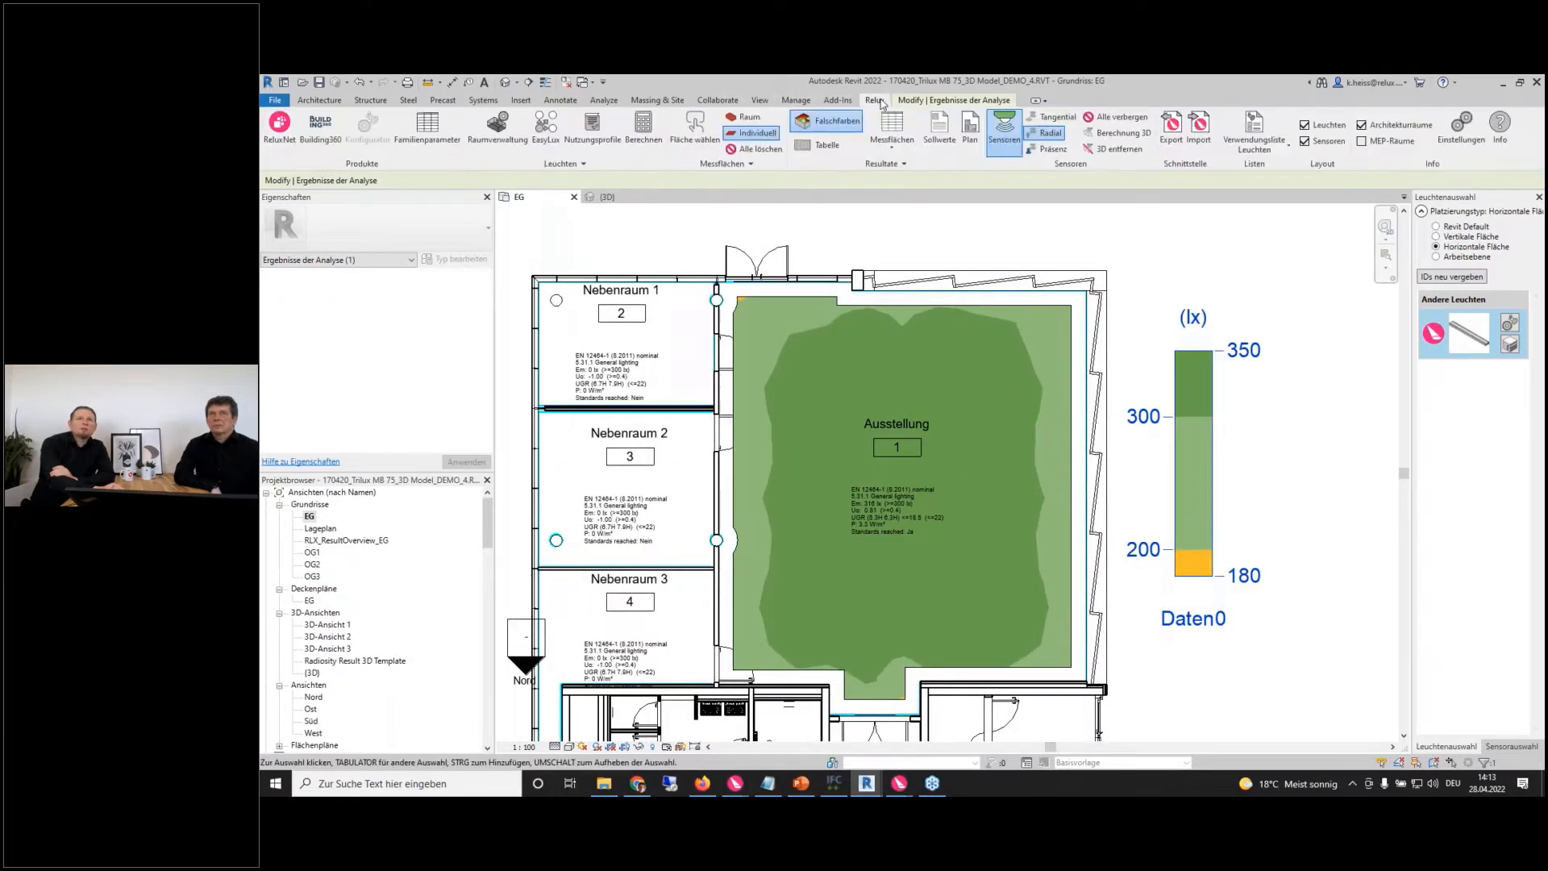
pyautogui.click(838, 145)
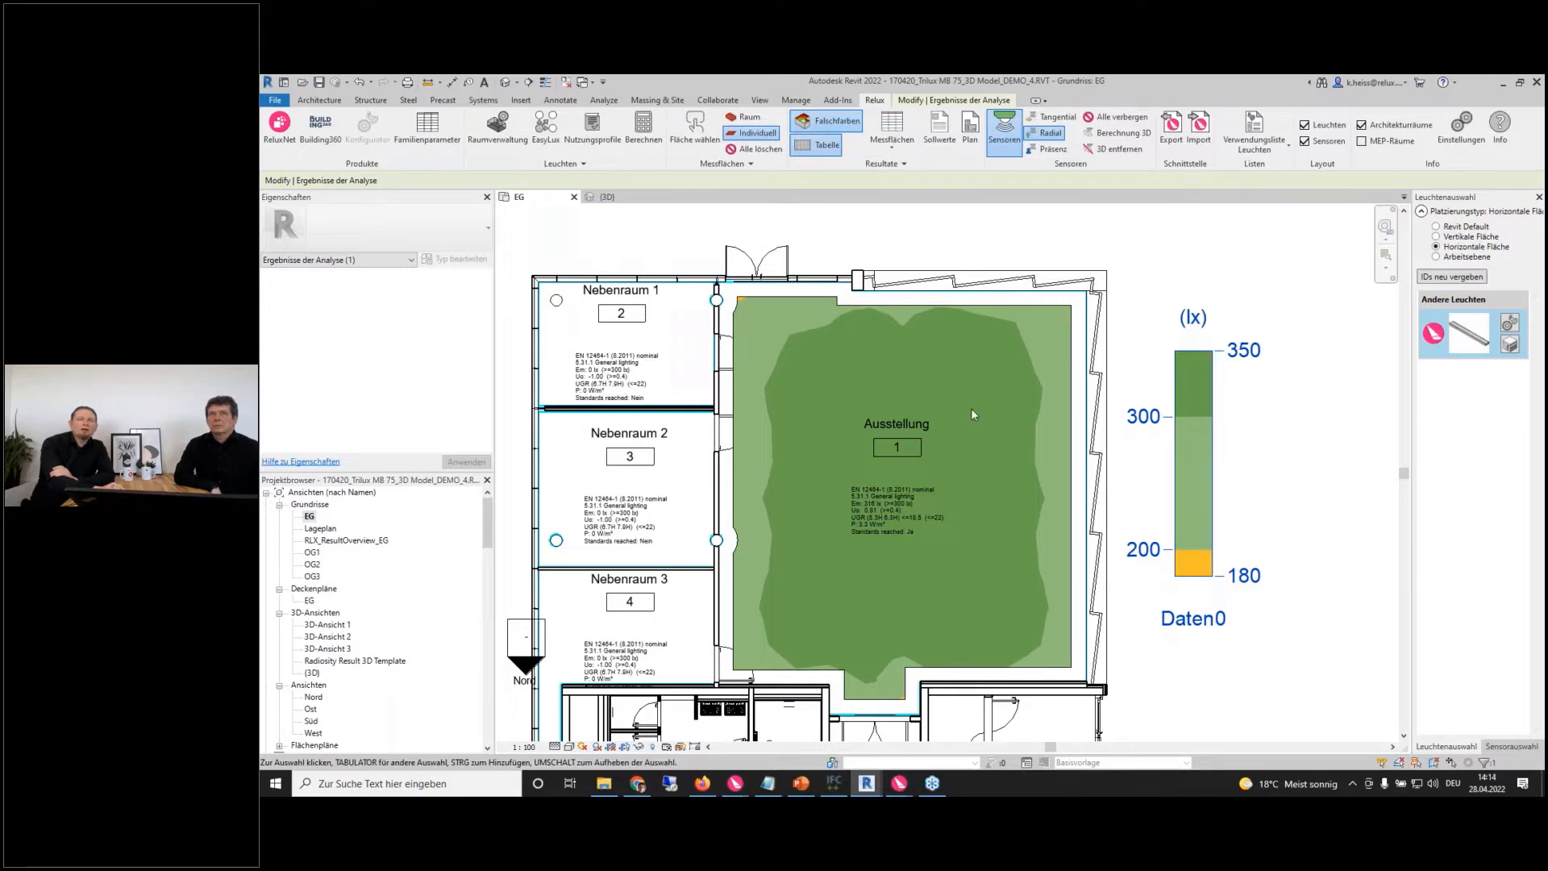
pyautogui.scroll(1, 779, 478)
pyautogui.scroll(1, 779, 478)
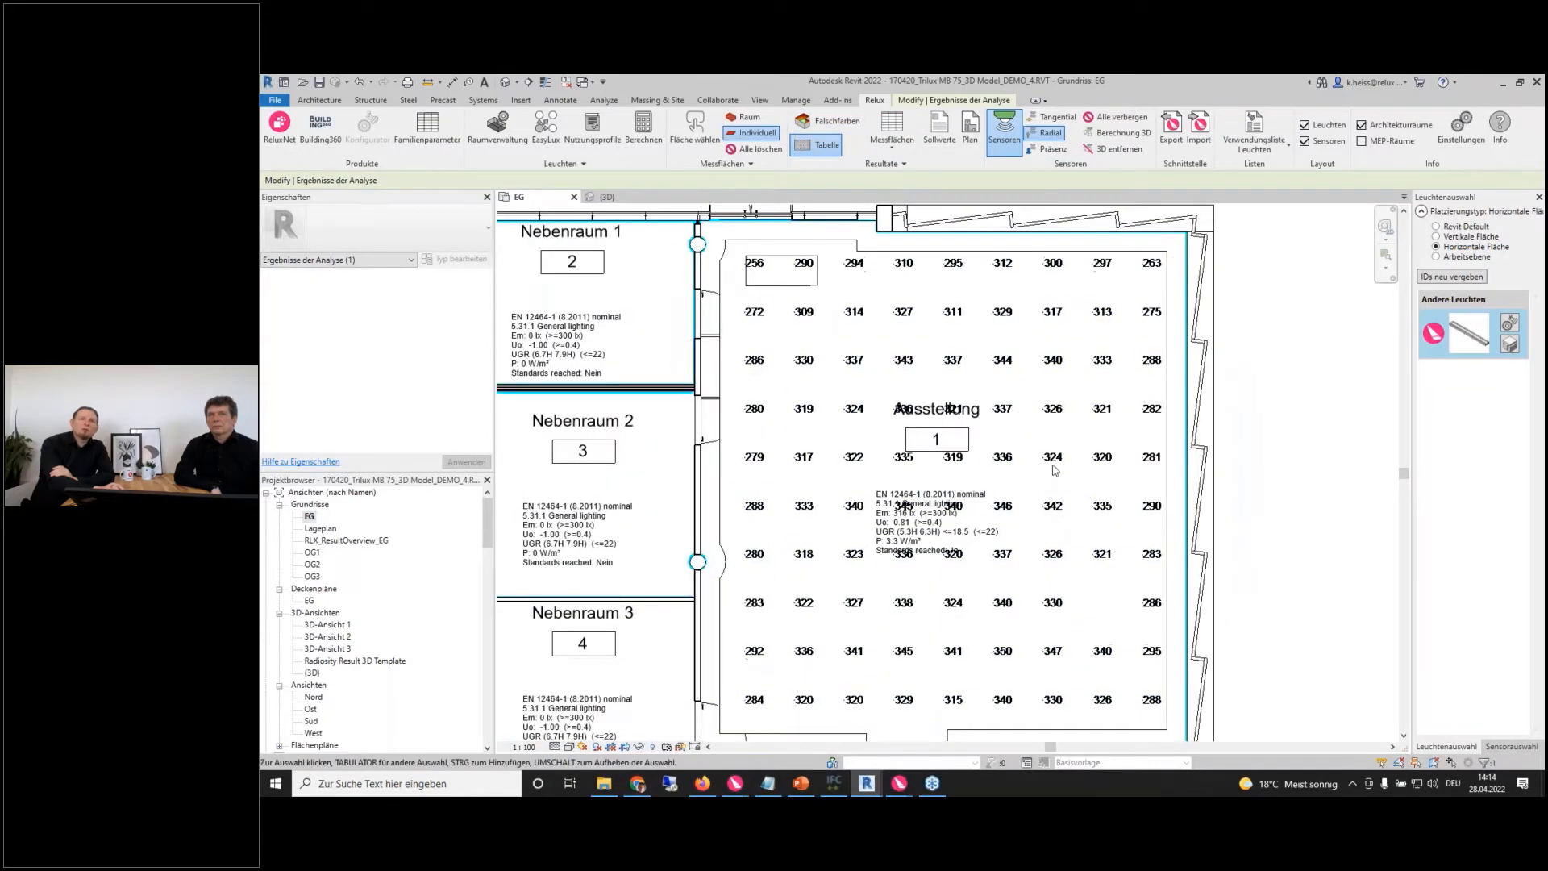
pyautogui.moveTo(980, 346); pyautogui.dragTo(973, 398, button='middle')
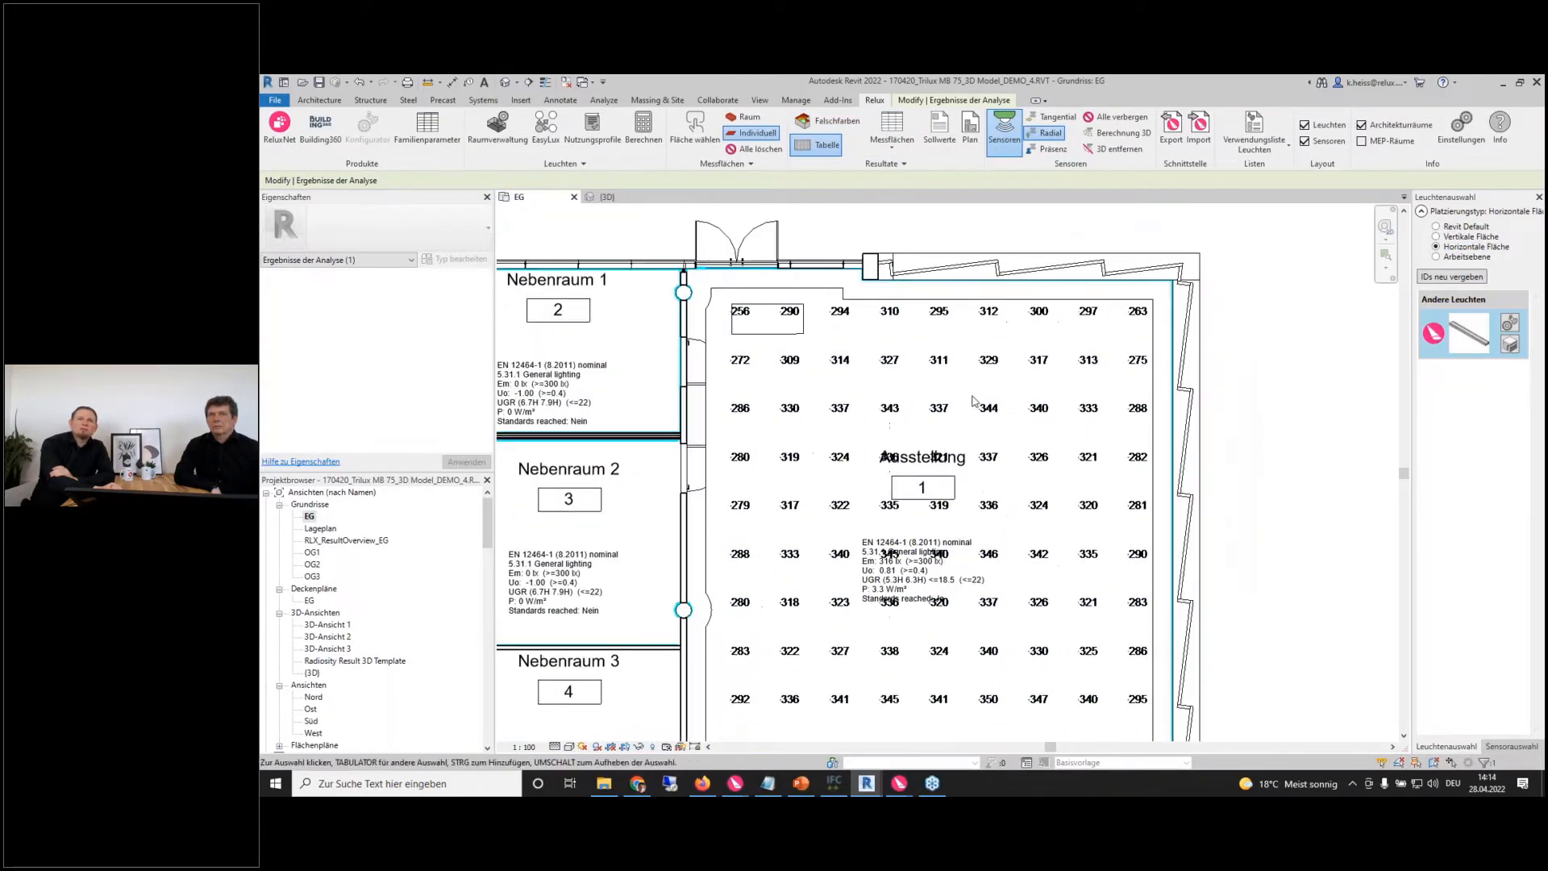
pyautogui.scroll(-1, 973, 406)
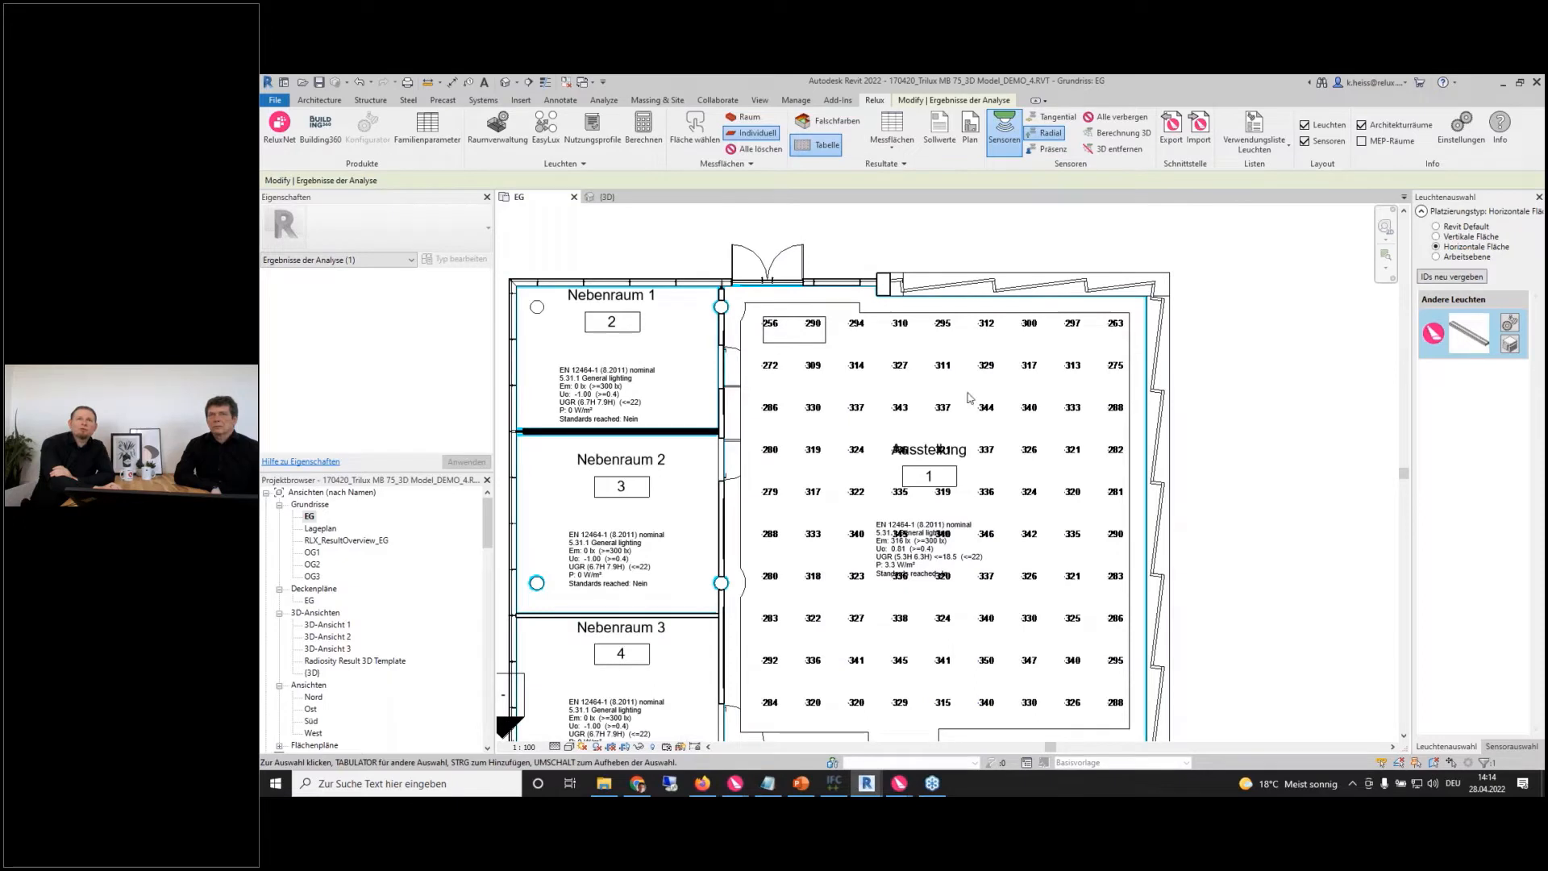
pyautogui.click(833, 148)
# - Display the illuminance results in false colours in the 3D view and examine the floor and walls of the Ausstellung room
pyautogui.click(606, 196)
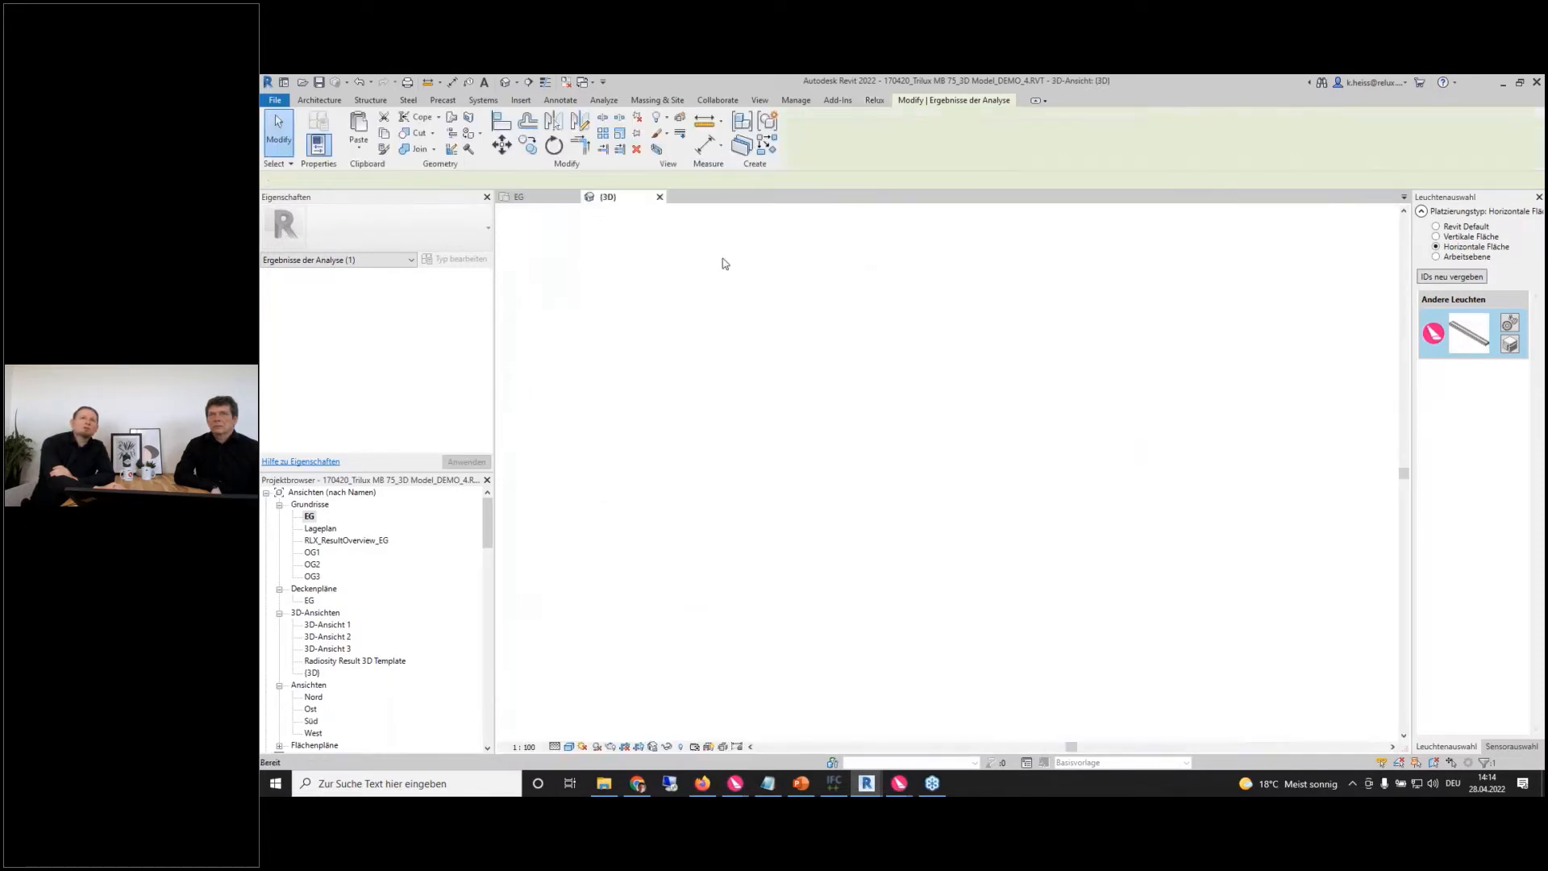
pyautogui.click(875, 100)
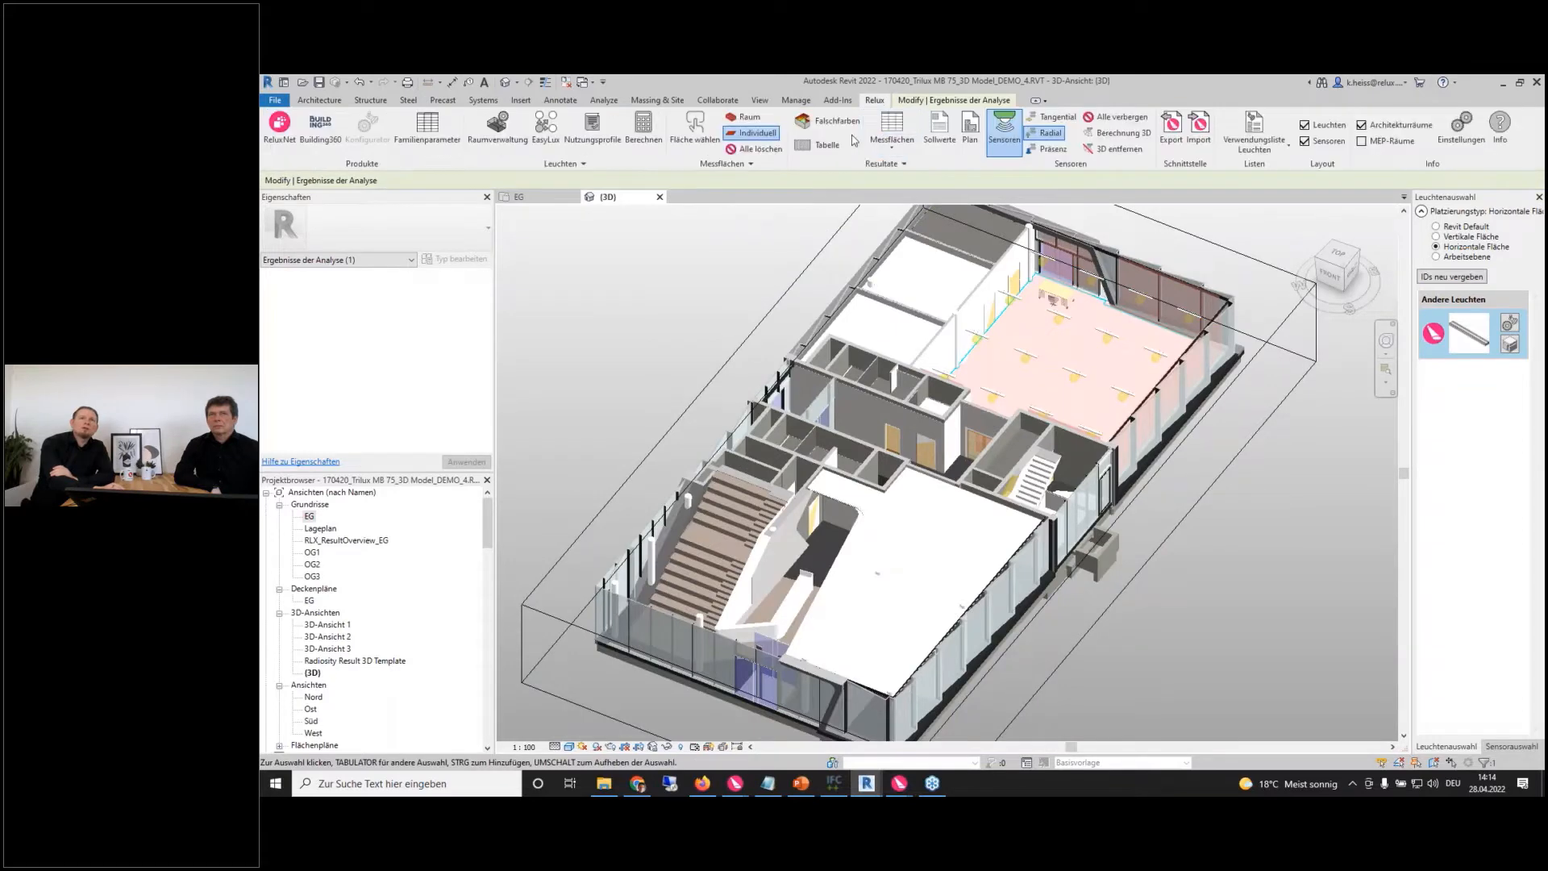
pyautogui.scroll(5, 1059, 513)
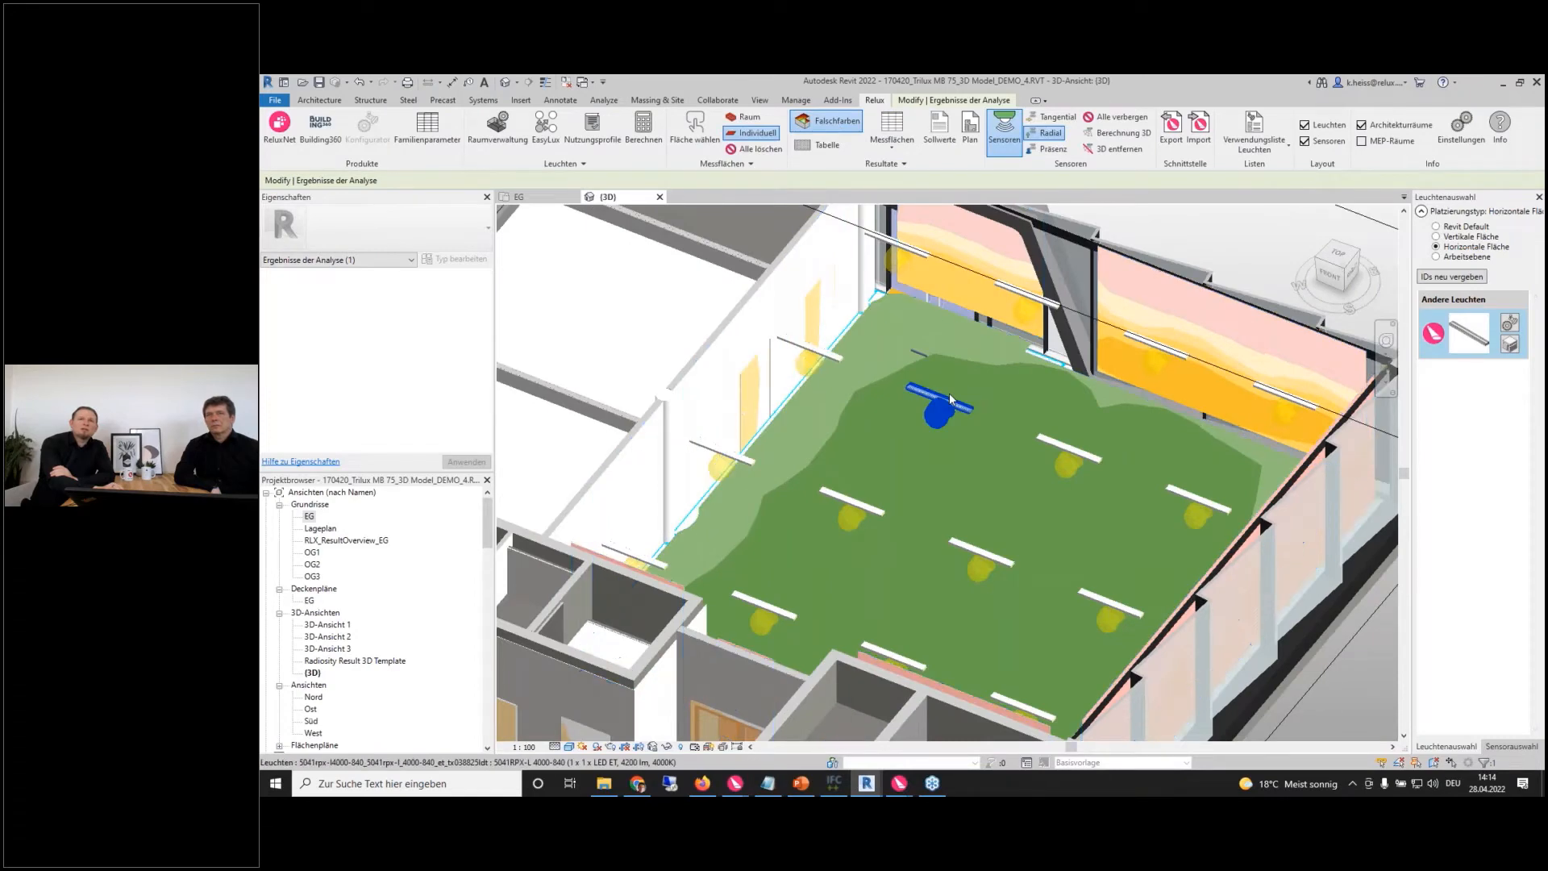
pyautogui.scroll(3, 964, 420)
pyautogui.scroll(-1, 1016, 448)
pyautogui.moveTo(1023, 473); pyautogui.dragTo(908, 418, button='middle')
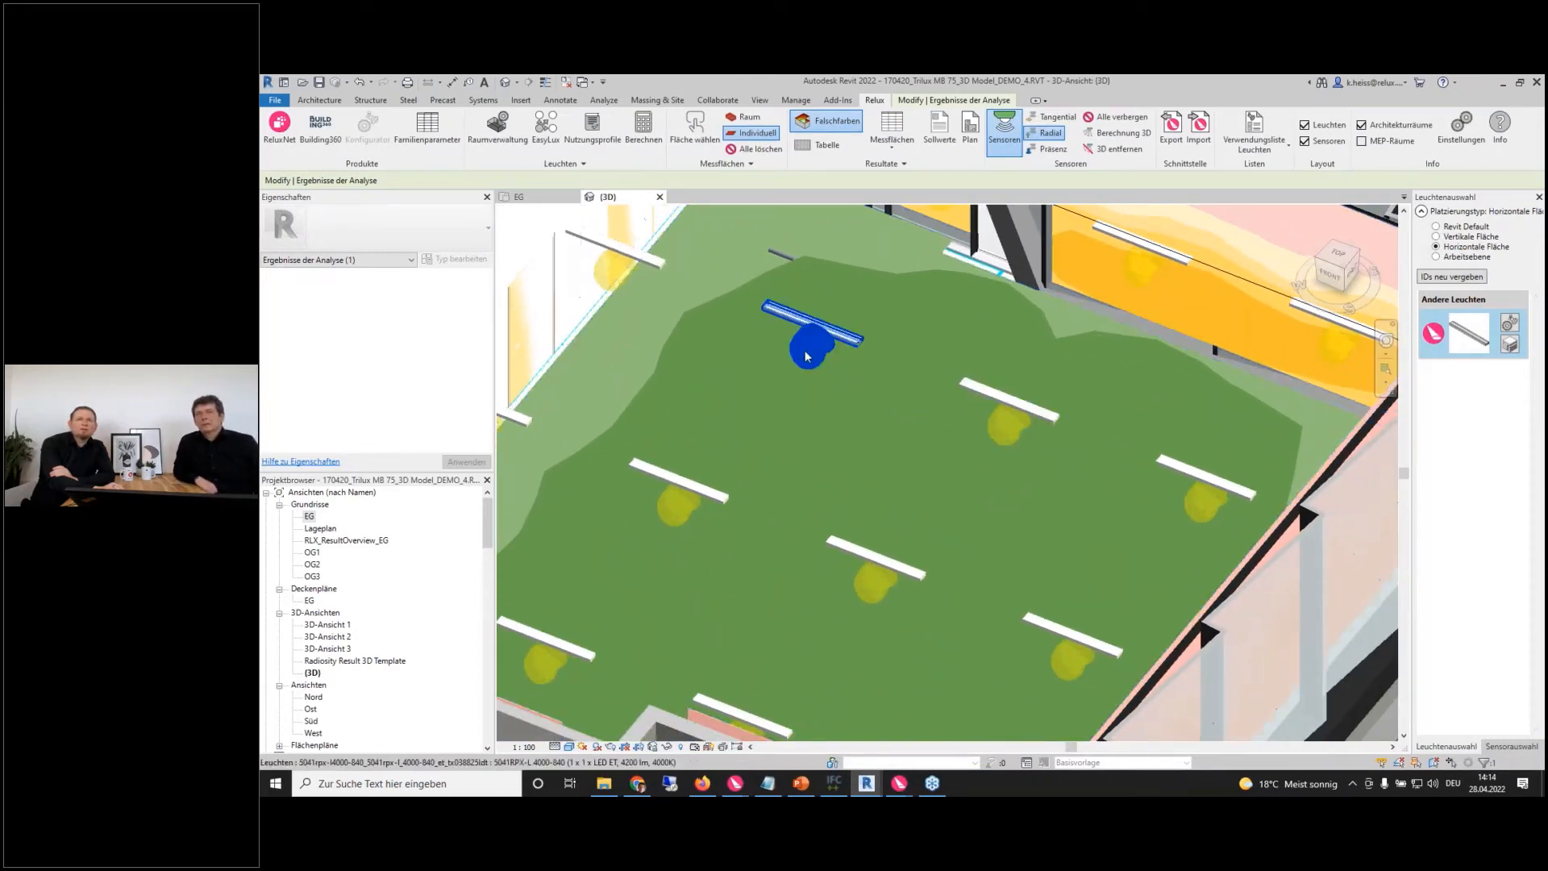
pyautogui.moveTo(957, 476); pyautogui.dragTo(1226, 715, button='middle')
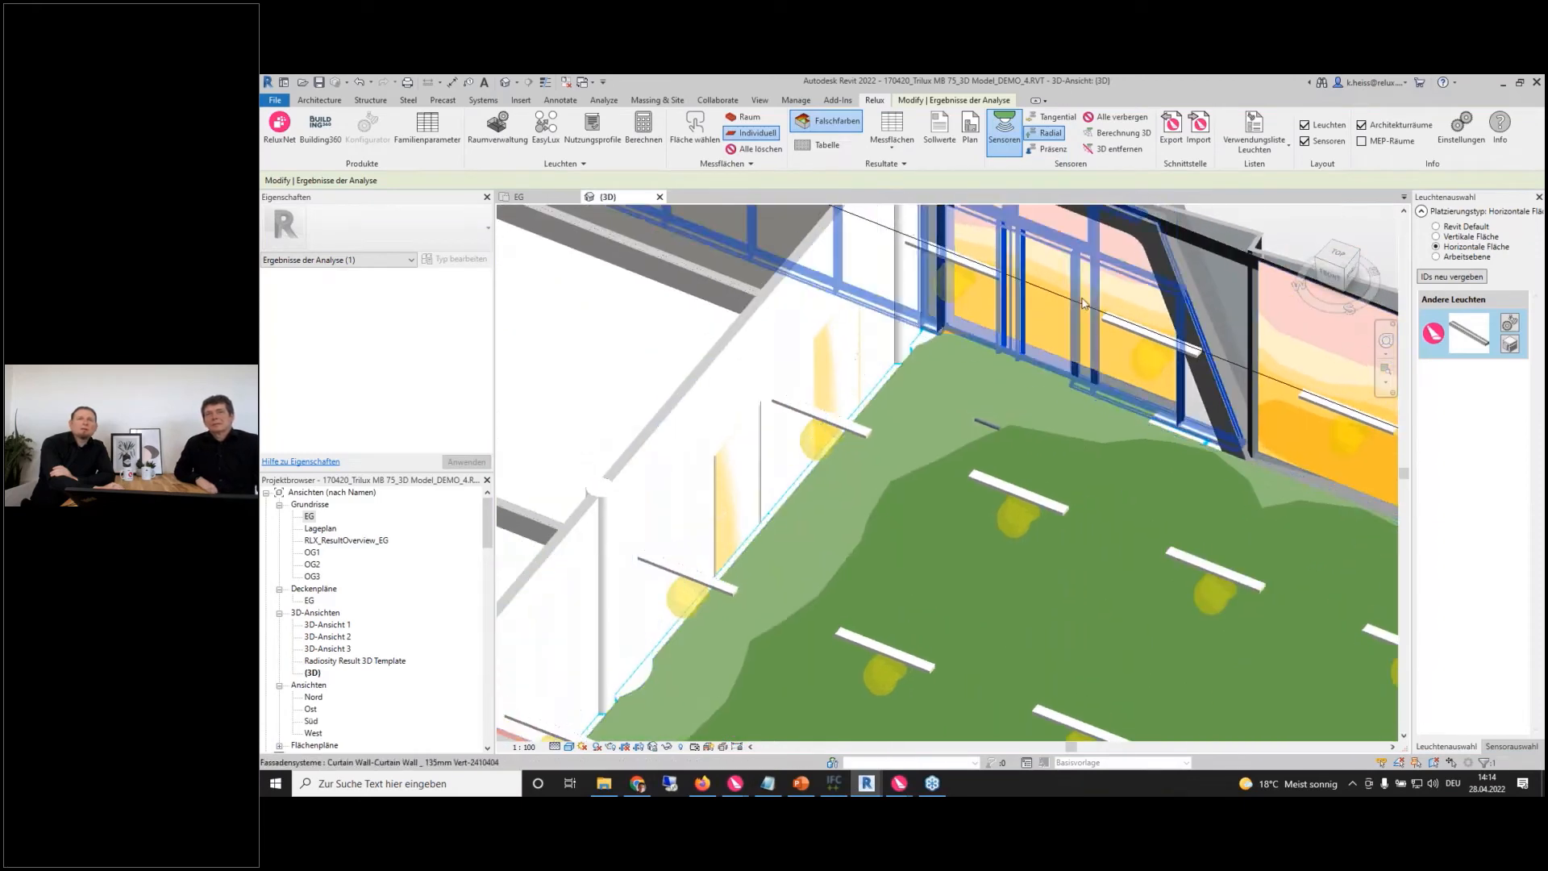
pyautogui.moveTo(1126, 592); pyautogui.dragTo(913, 578, button='middle')
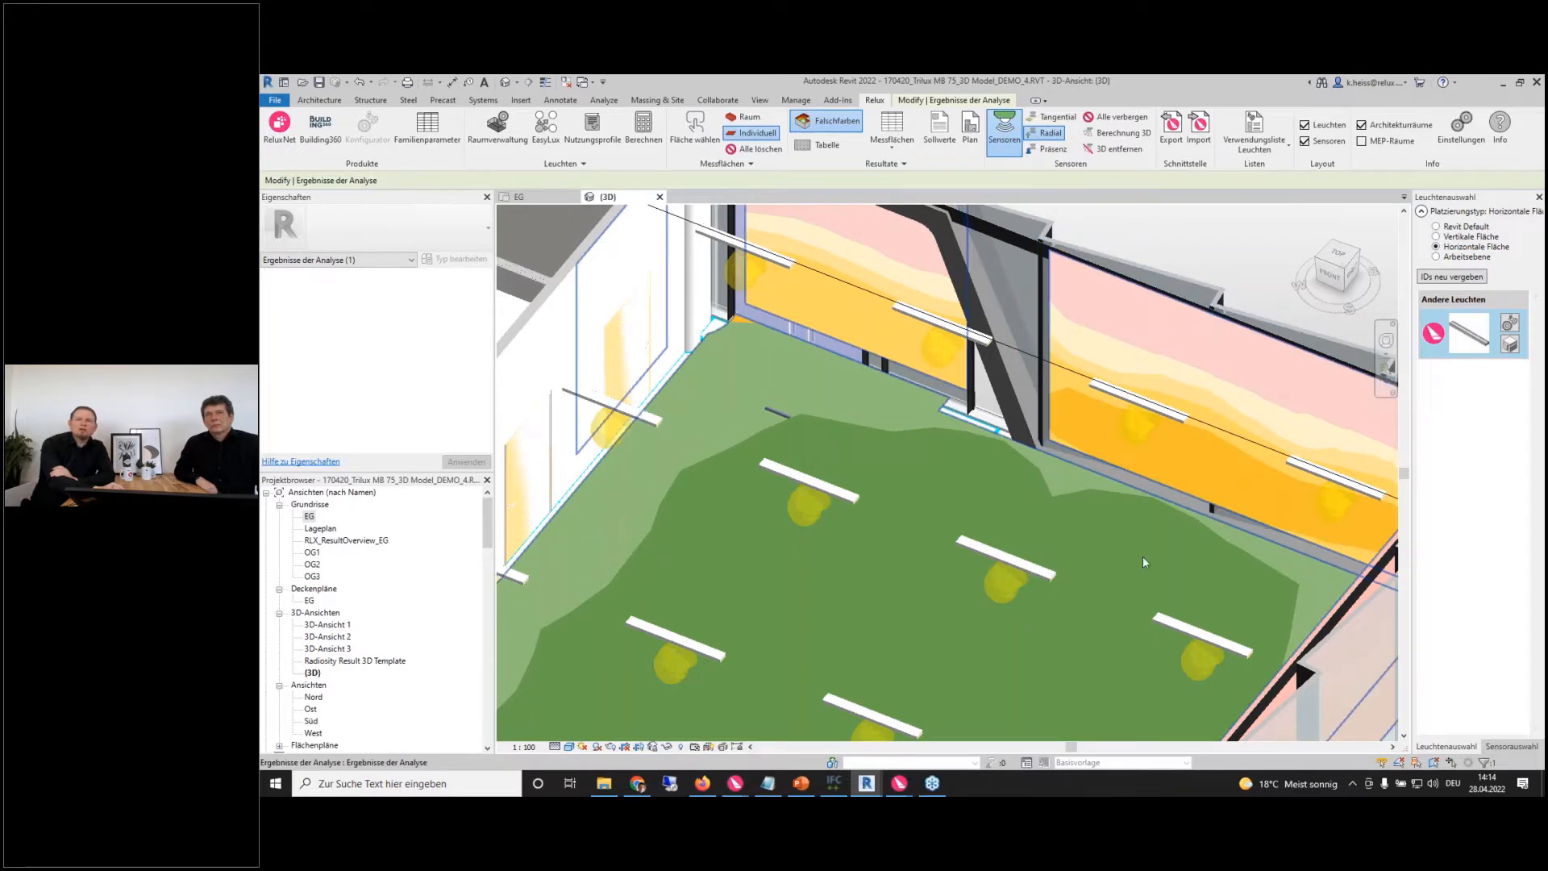
pyautogui.scroll(-3, 1143, 554)
pyautogui.moveTo(1008, 709); pyautogui.dragTo(1010, 576, button='middle')
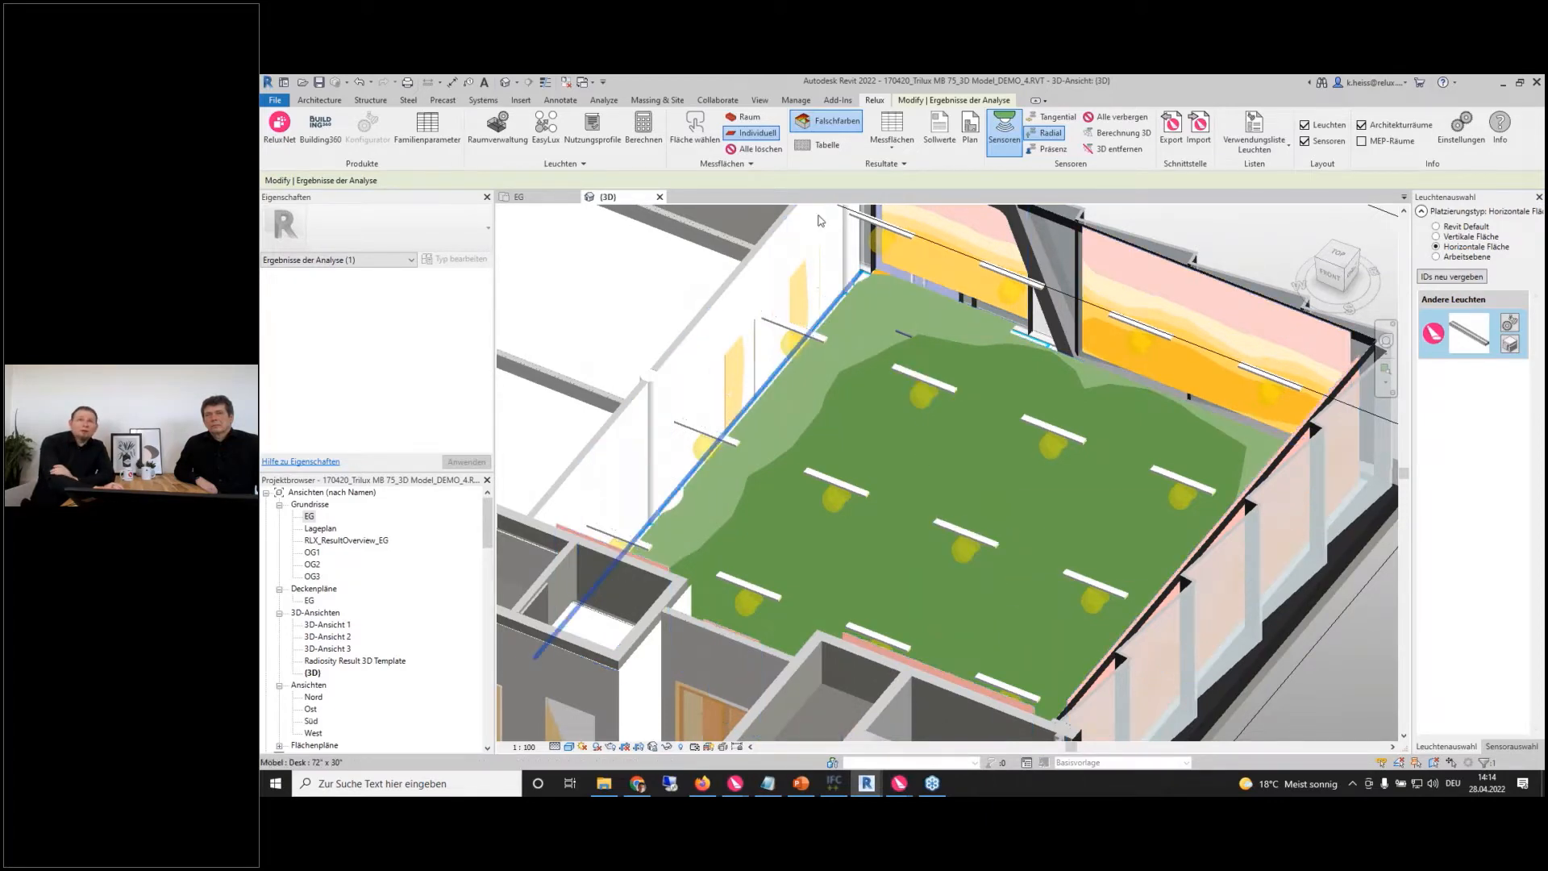
# - Hide the room measuring surfaces in the 3D view and bring the desk in the Ausstellung room into close view
pyautogui.click(744, 119)
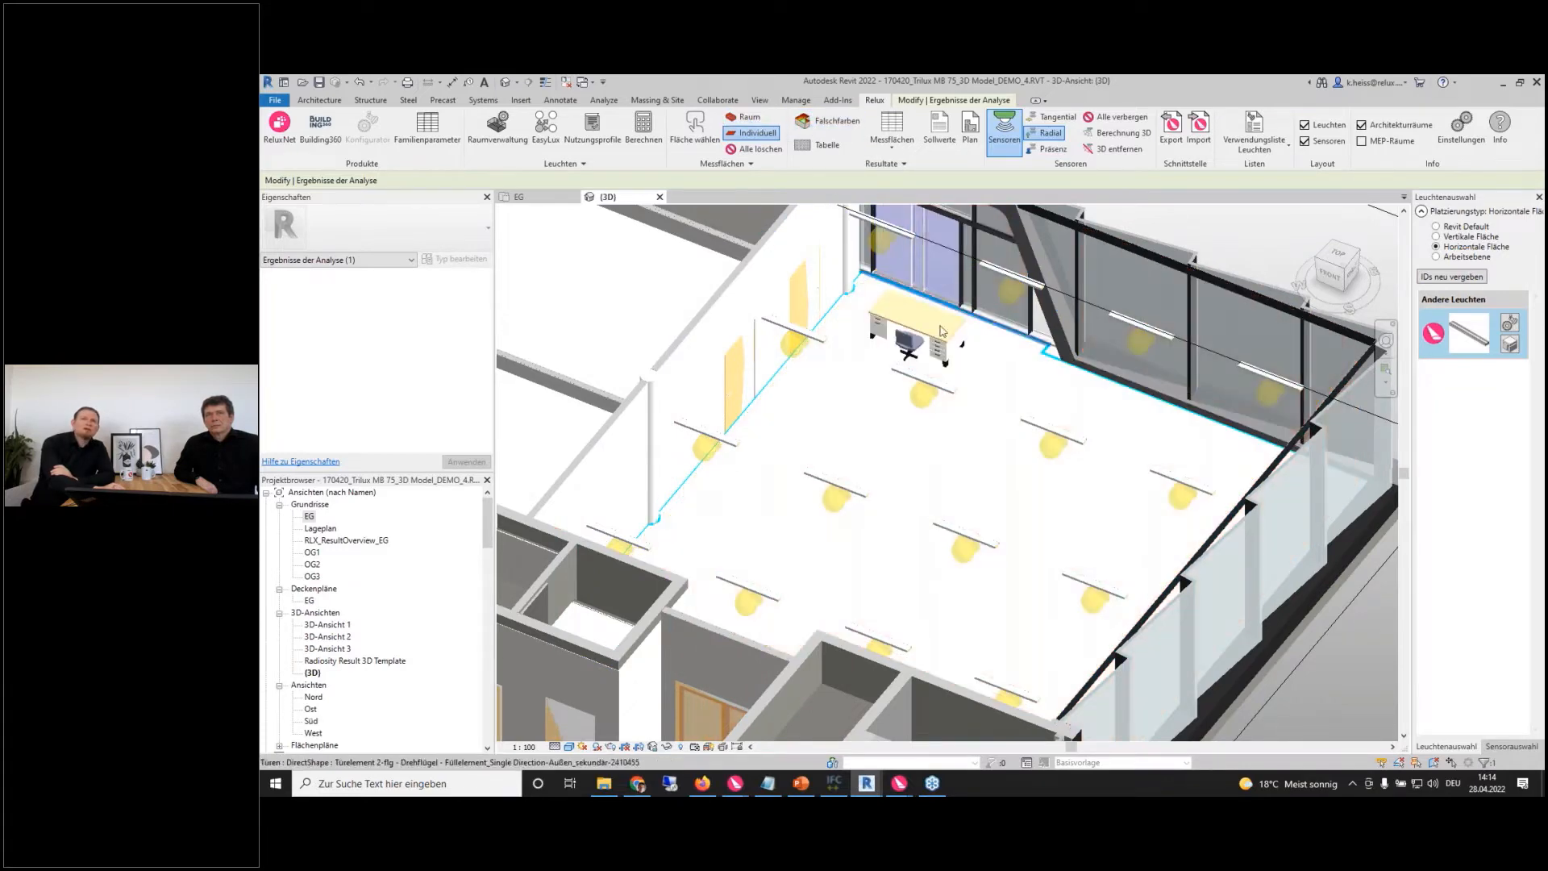
pyautogui.scroll(5, 940, 335)
pyautogui.moveTo(956, 335); pyautogui.dragTo(1000, 551, button='middle')
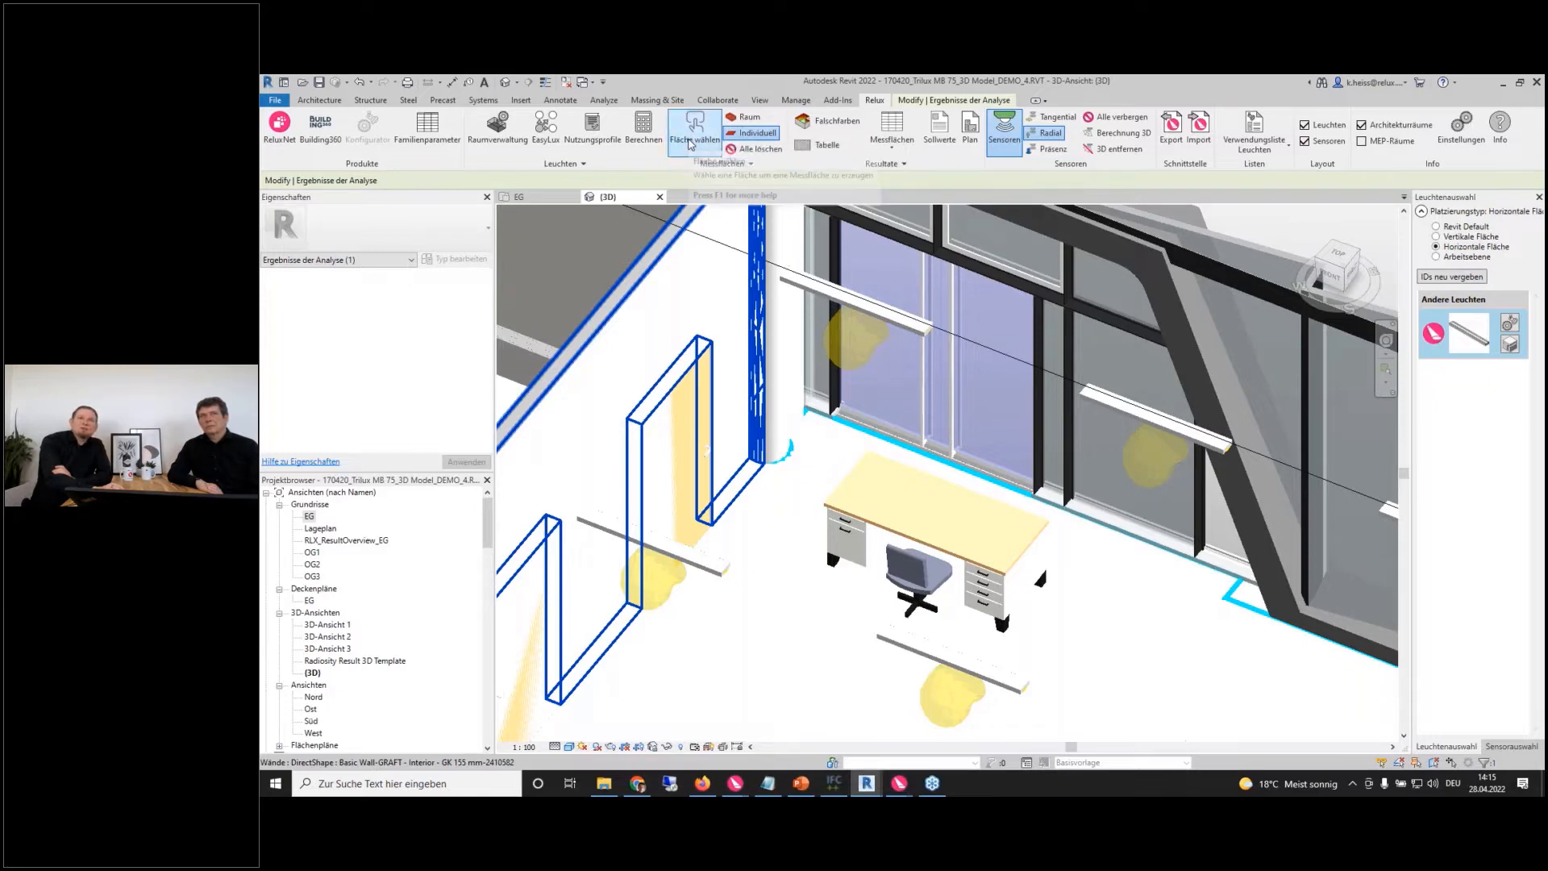
# - Check the surface distance and surrounding area settings for measuring surfaces and create an individual measuring surface on the desk top
pyautogui.click(690, 144)
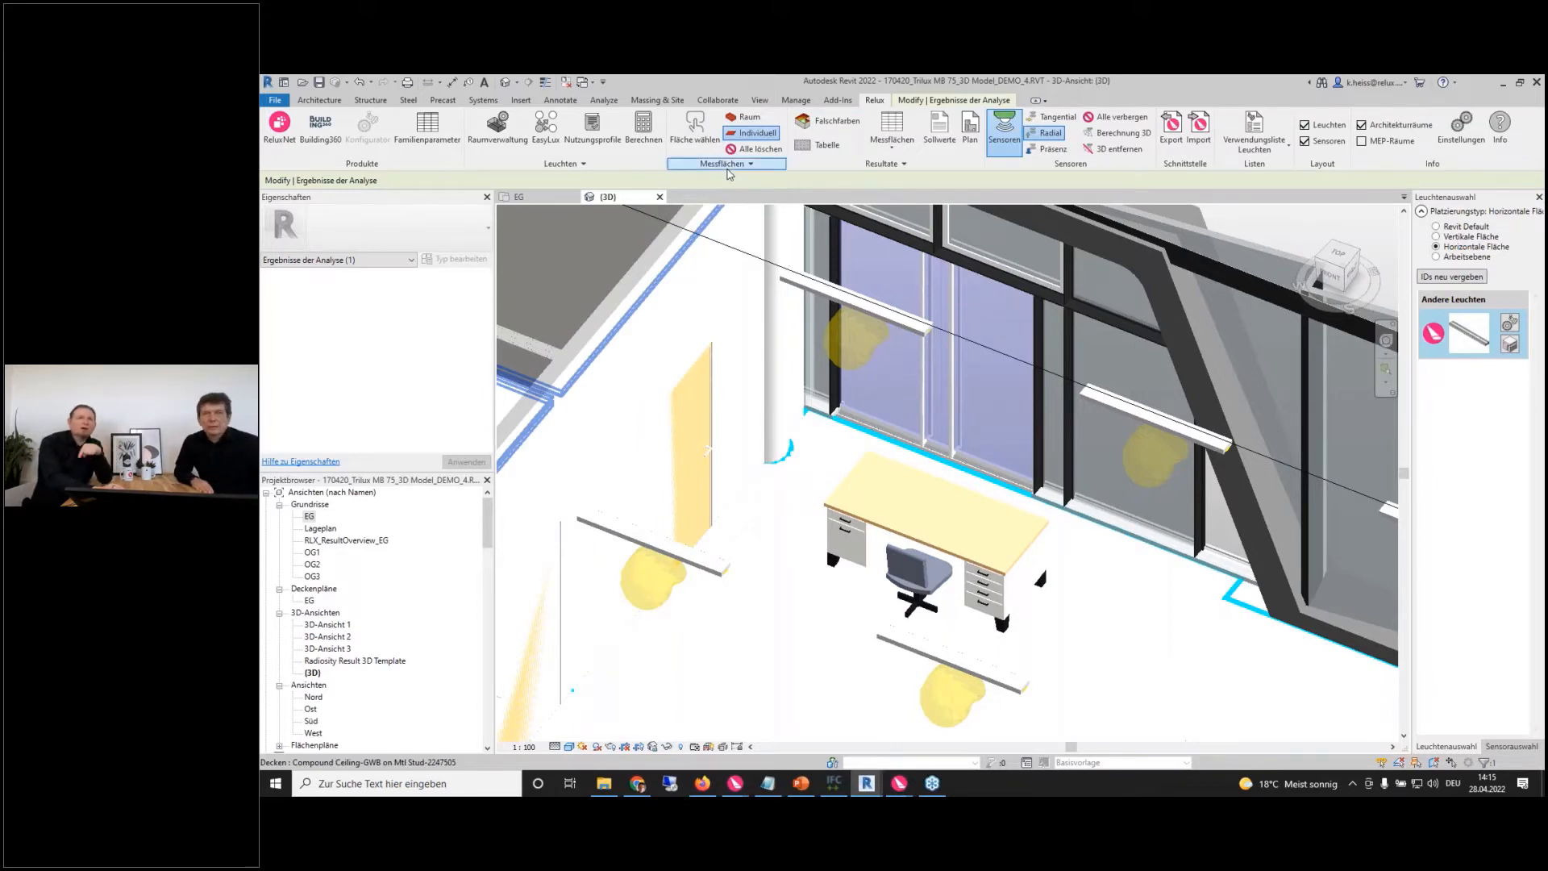
pyautogui.click(727, 167)
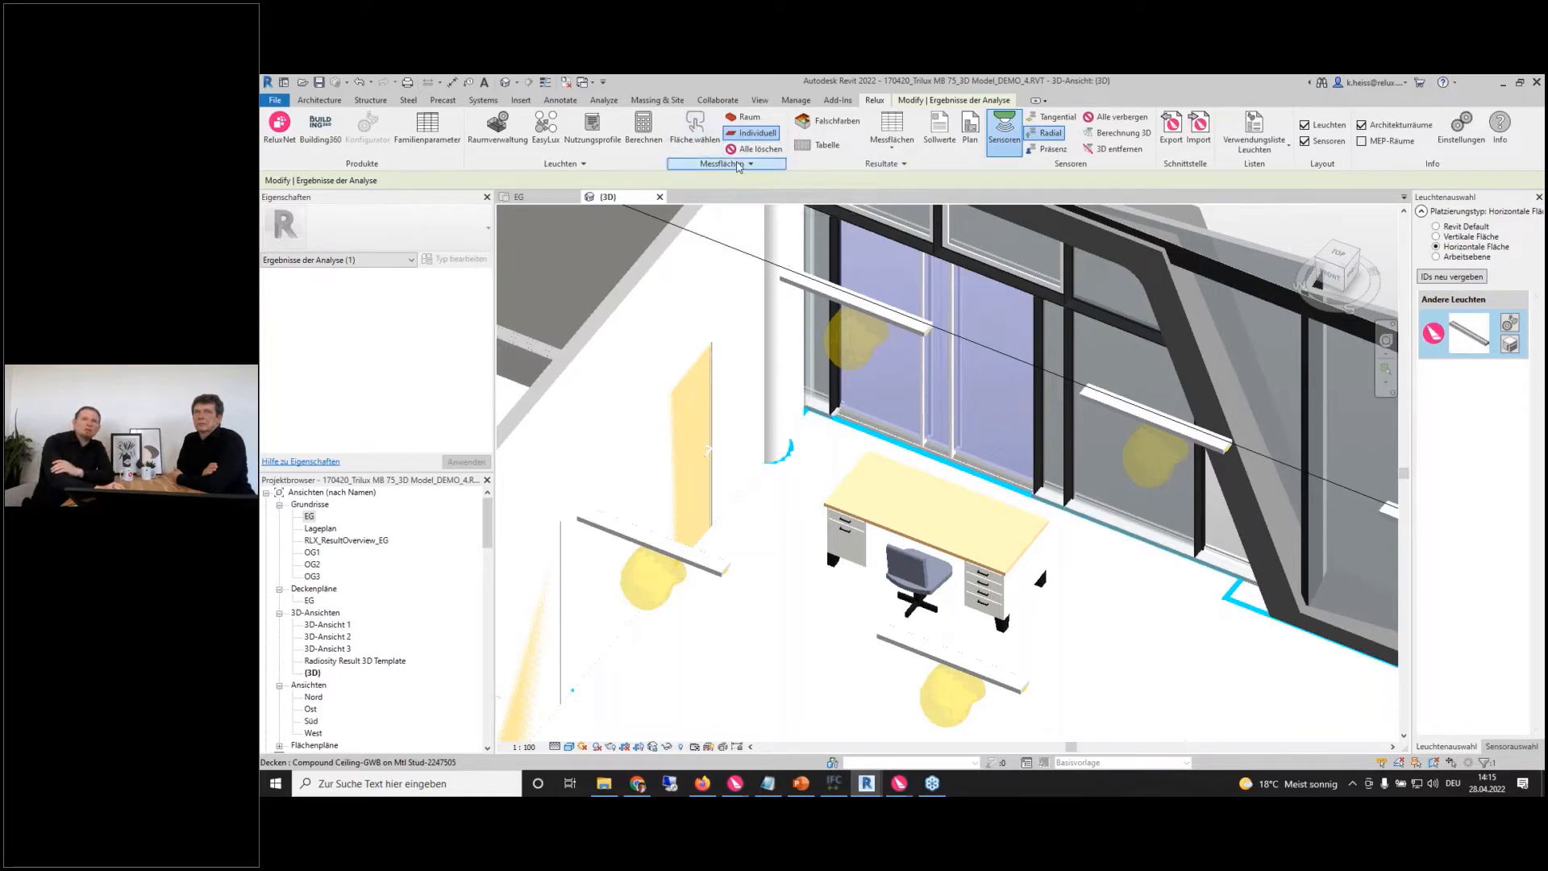
pyautogui.click(739, 165)
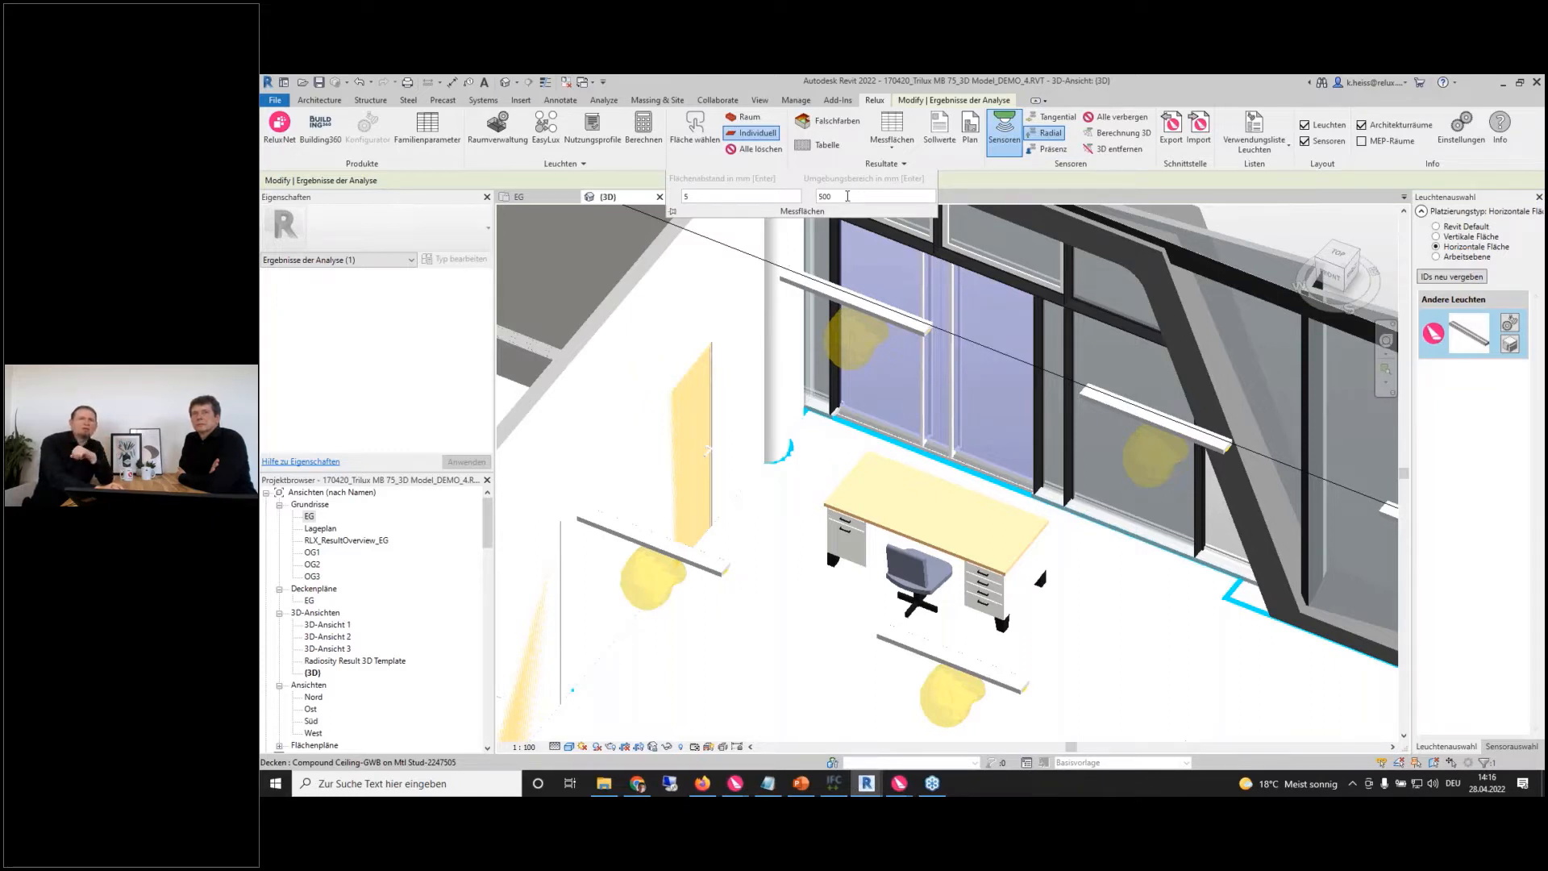
pyautogui.click(698, 141)
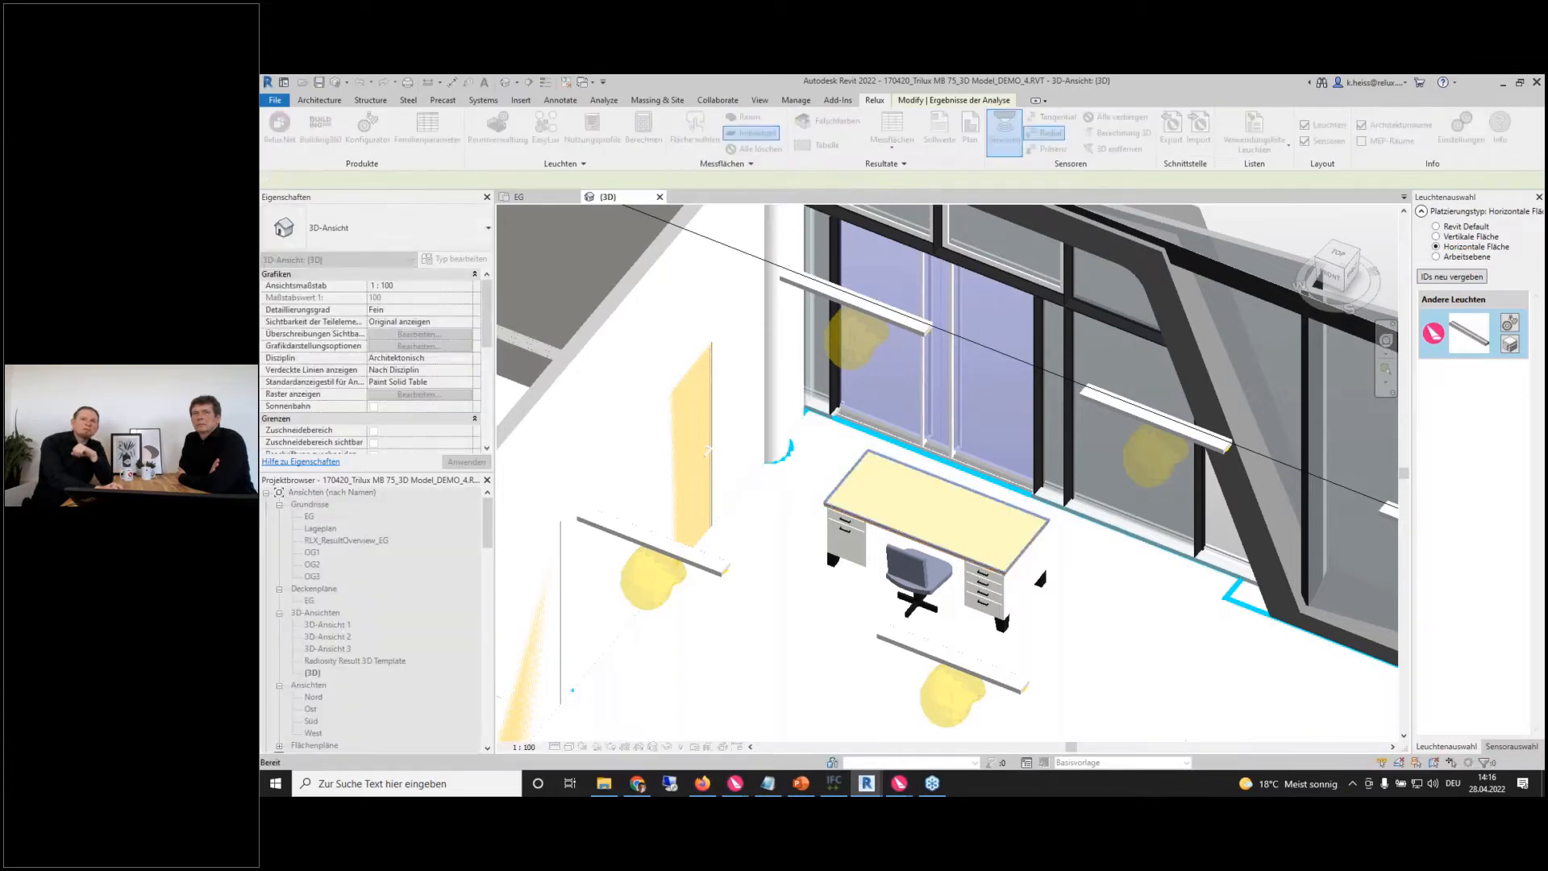
pyautogui.click(904, 510)
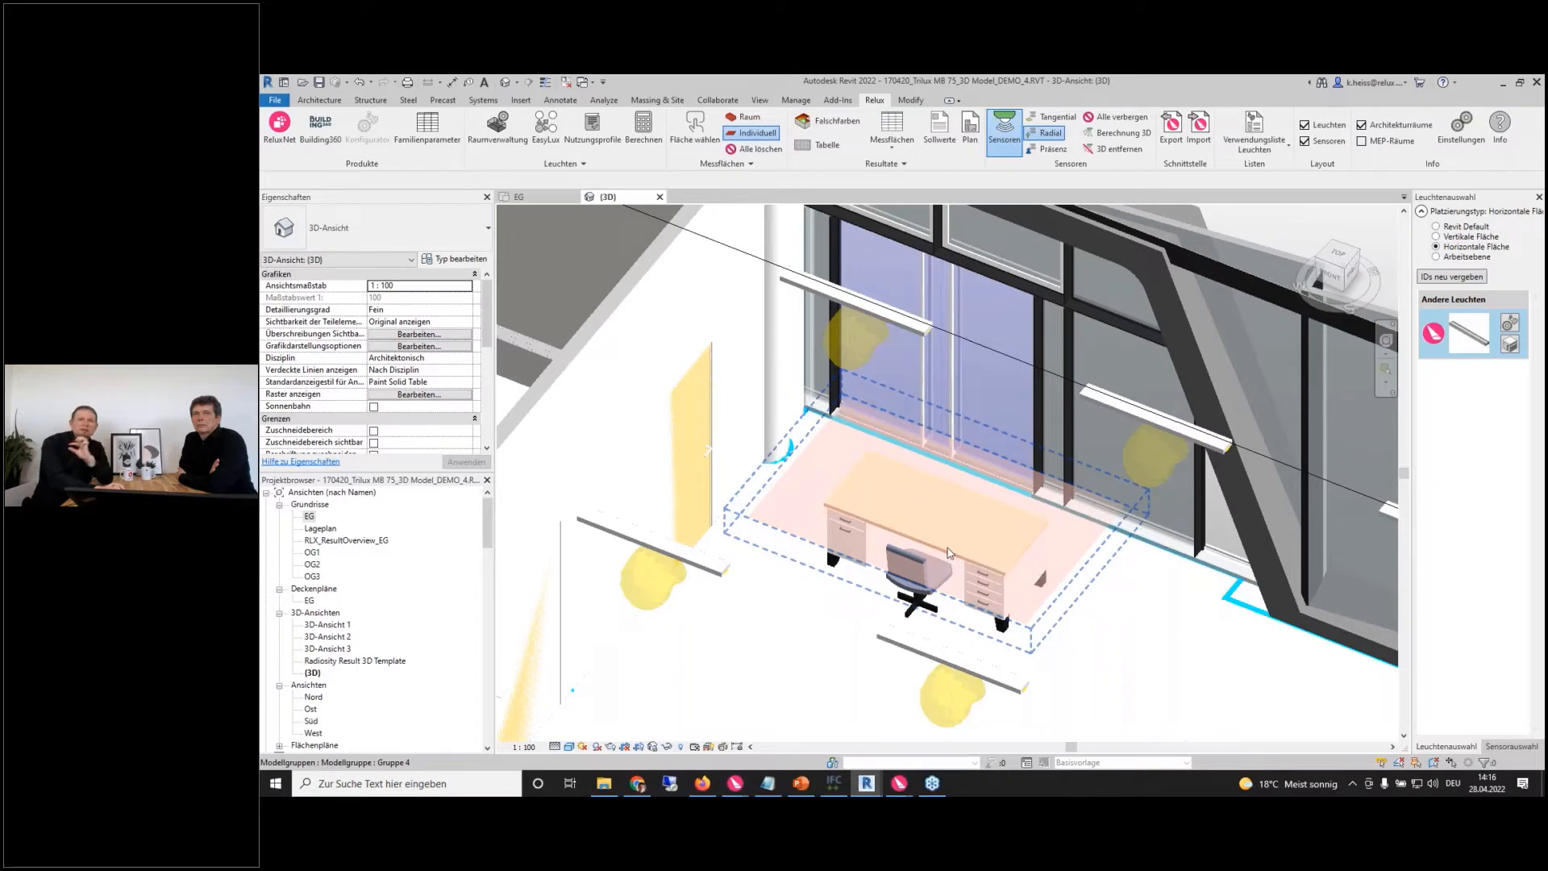
pyautogui.scroll(-1, 960, 569)
pyautogui.scroll(-1, 967, 581)
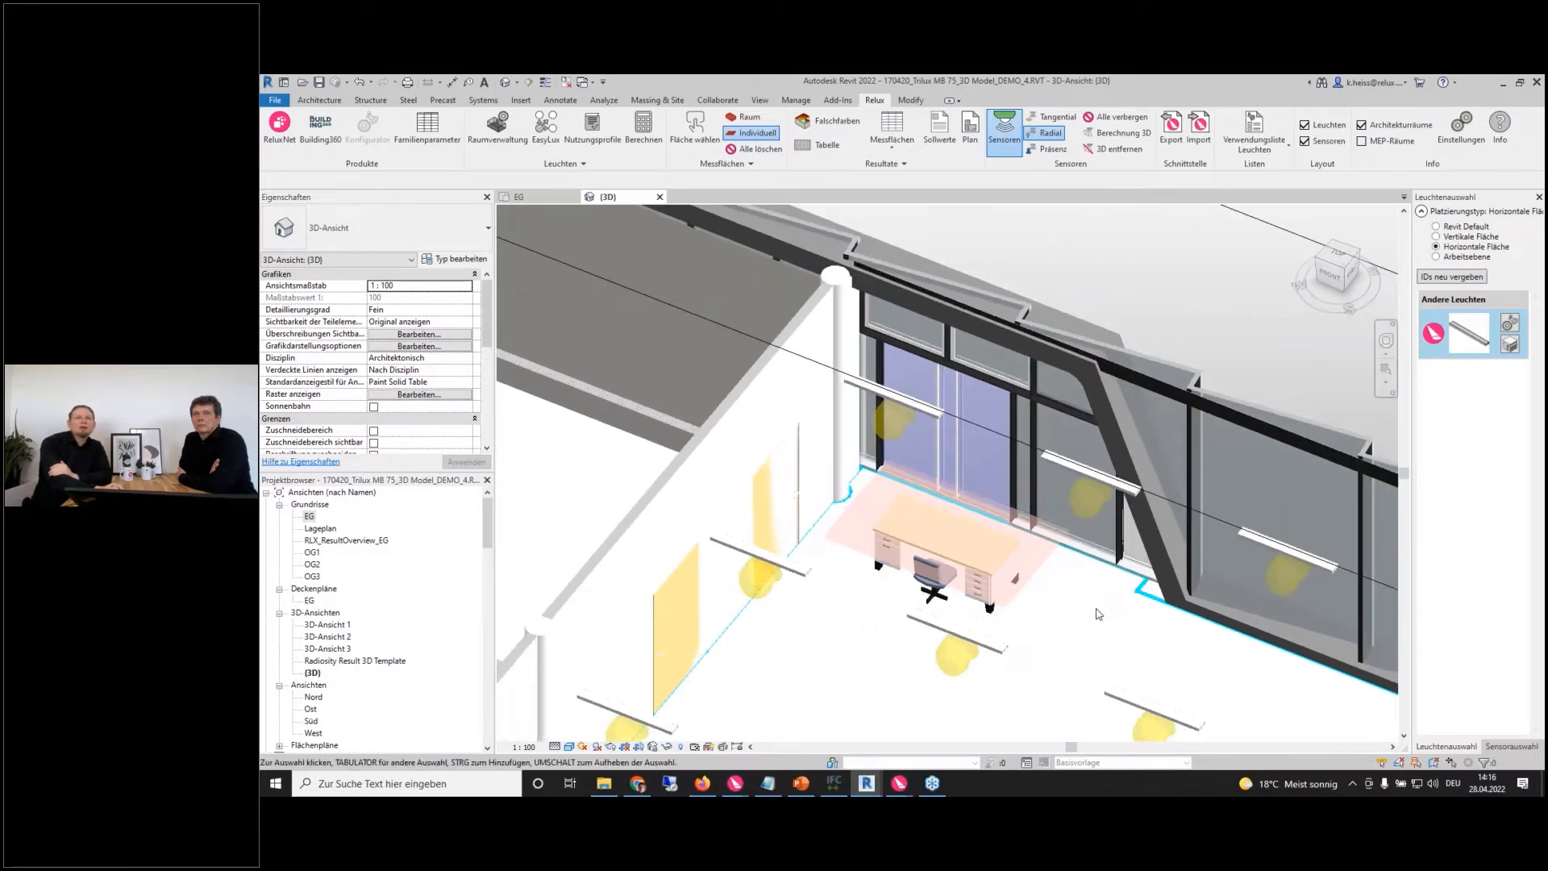
pyautogui.scroll(2, 1092, 597)
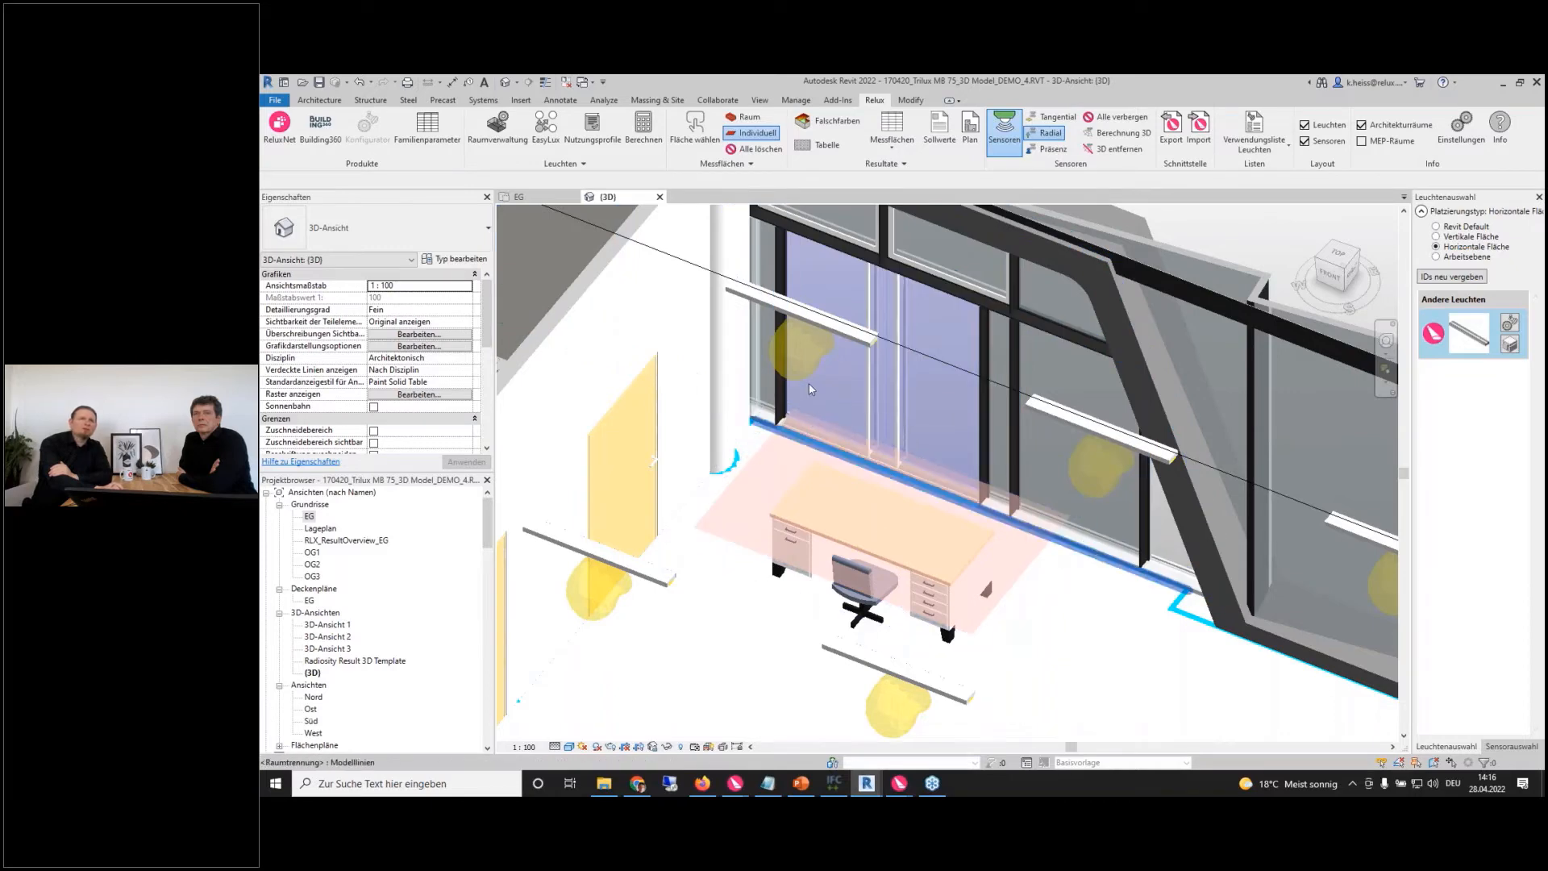
# - Open the ReluxNet catalogue and filter the luminaires by the mounting type Stehleuchte
pyautogui.click(279, 125)
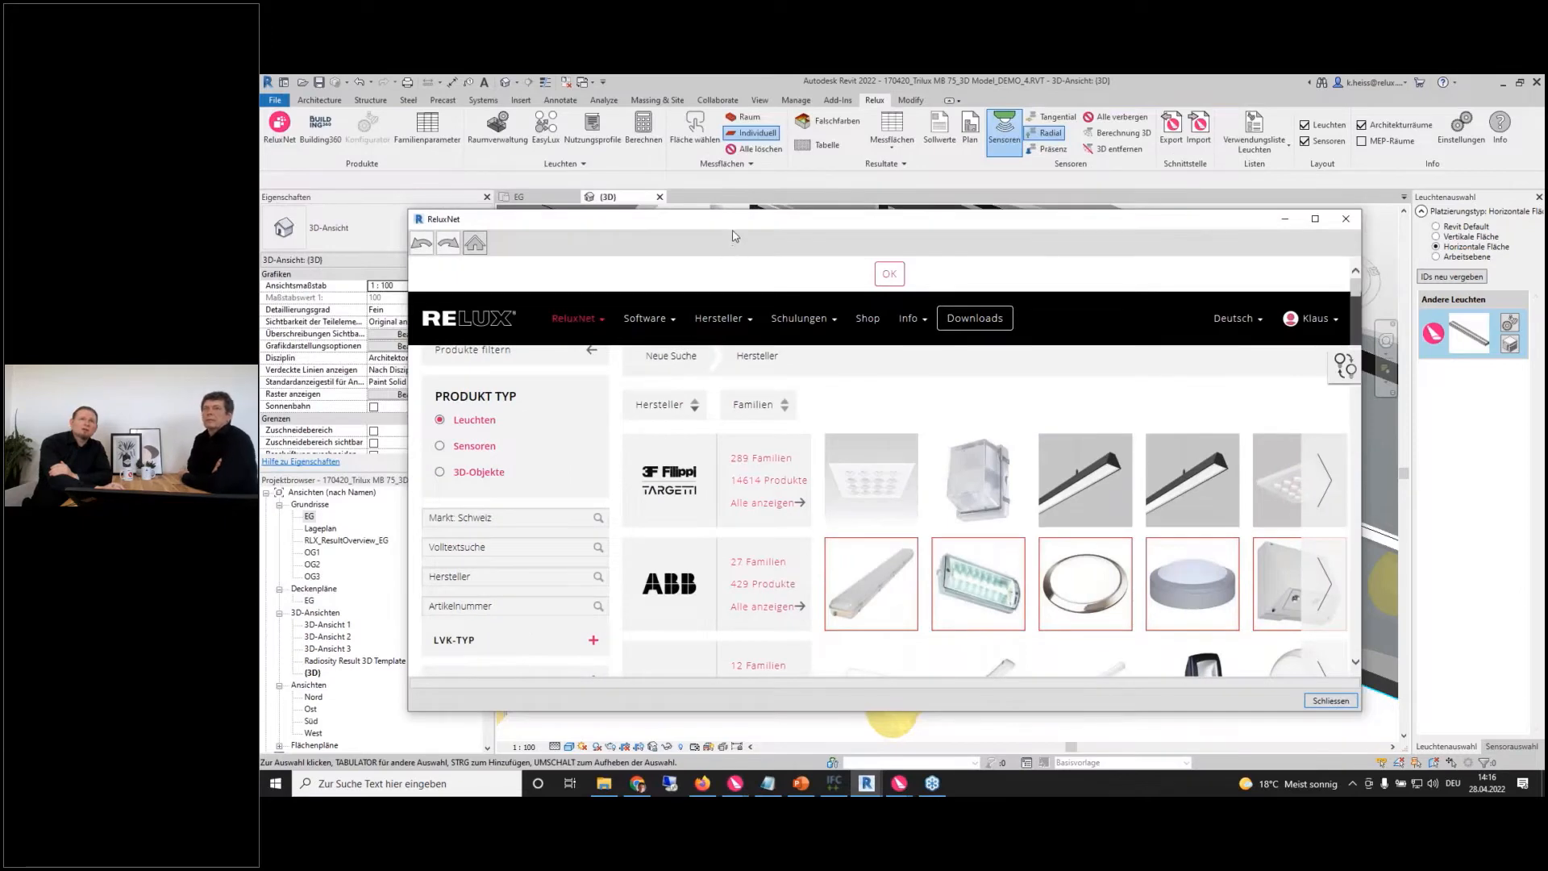
pyautogui.scroll(-3, 457, 549)
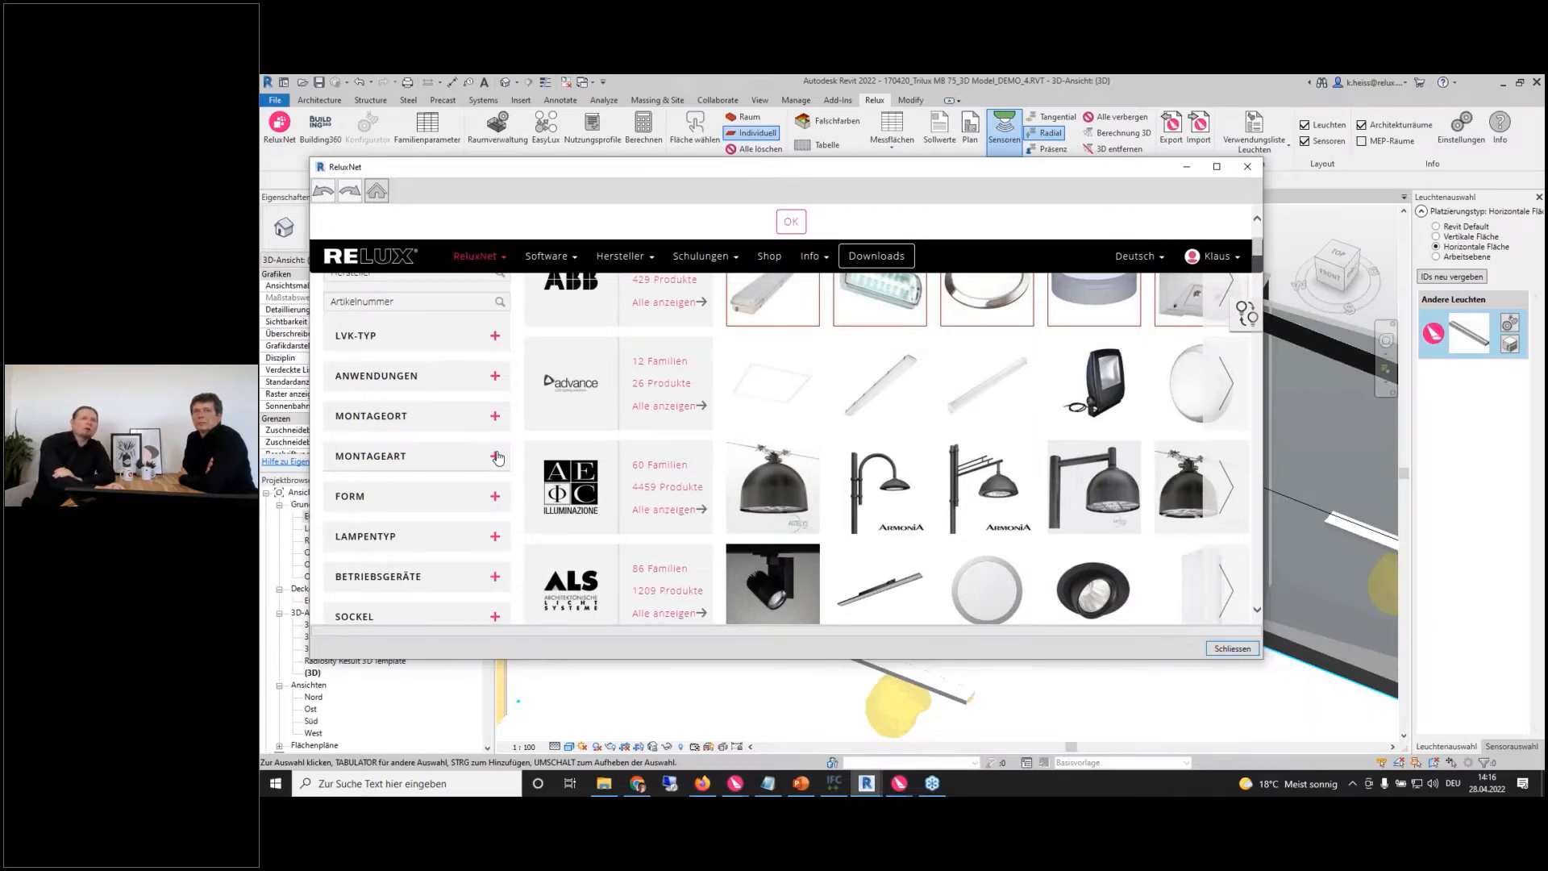
pyautogui.click(495, 456)
pyautogui.scroll(-1, 342, 556)
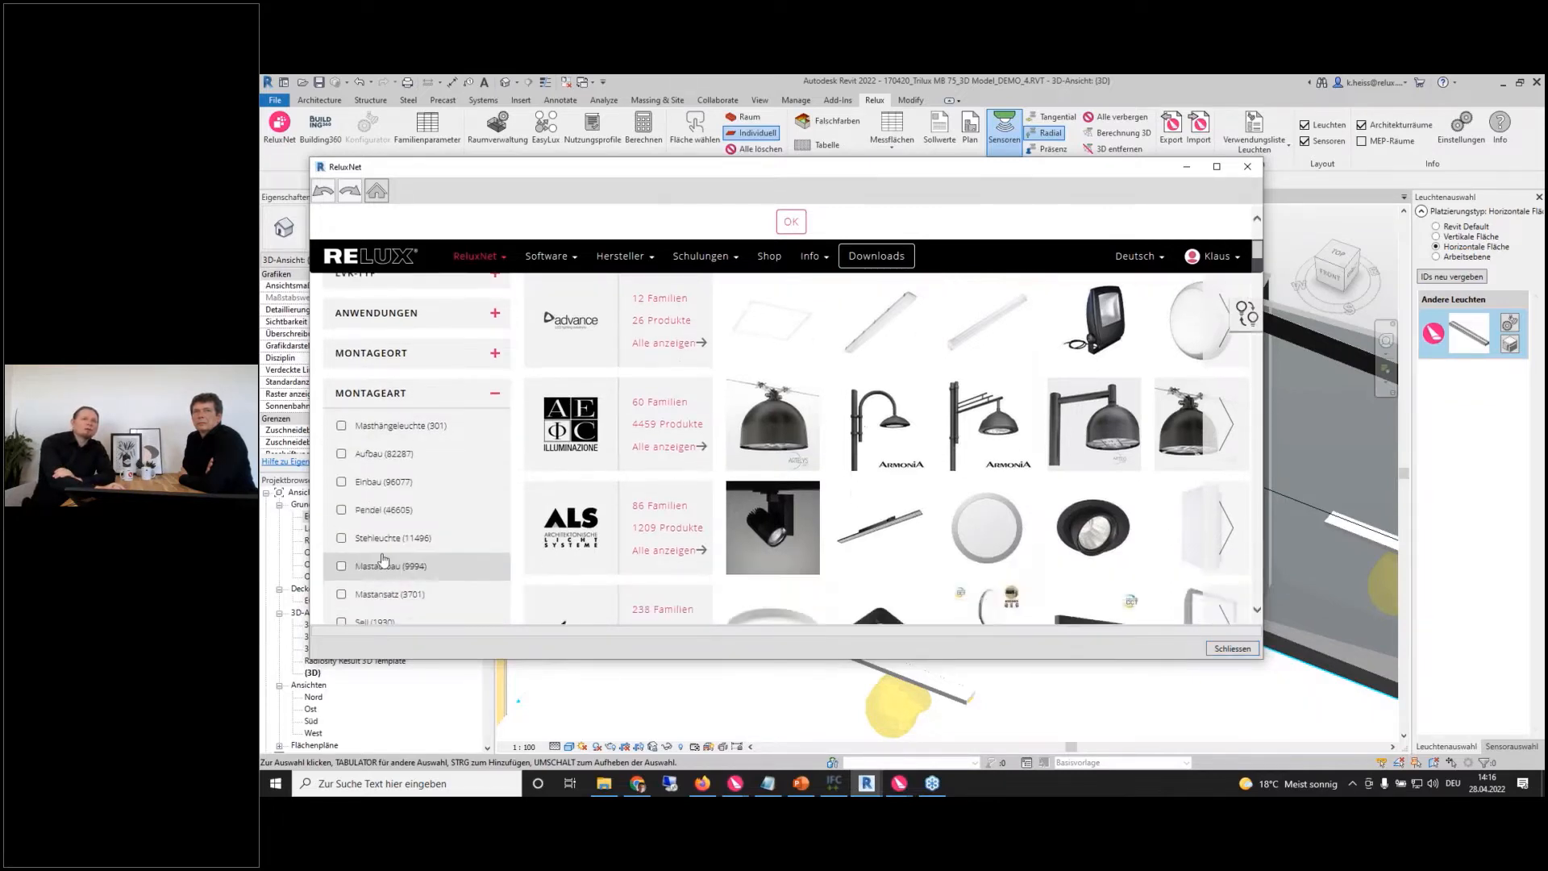
pyautogui.click(342, 539)
pyautogui.scroll(2, 497, 504)
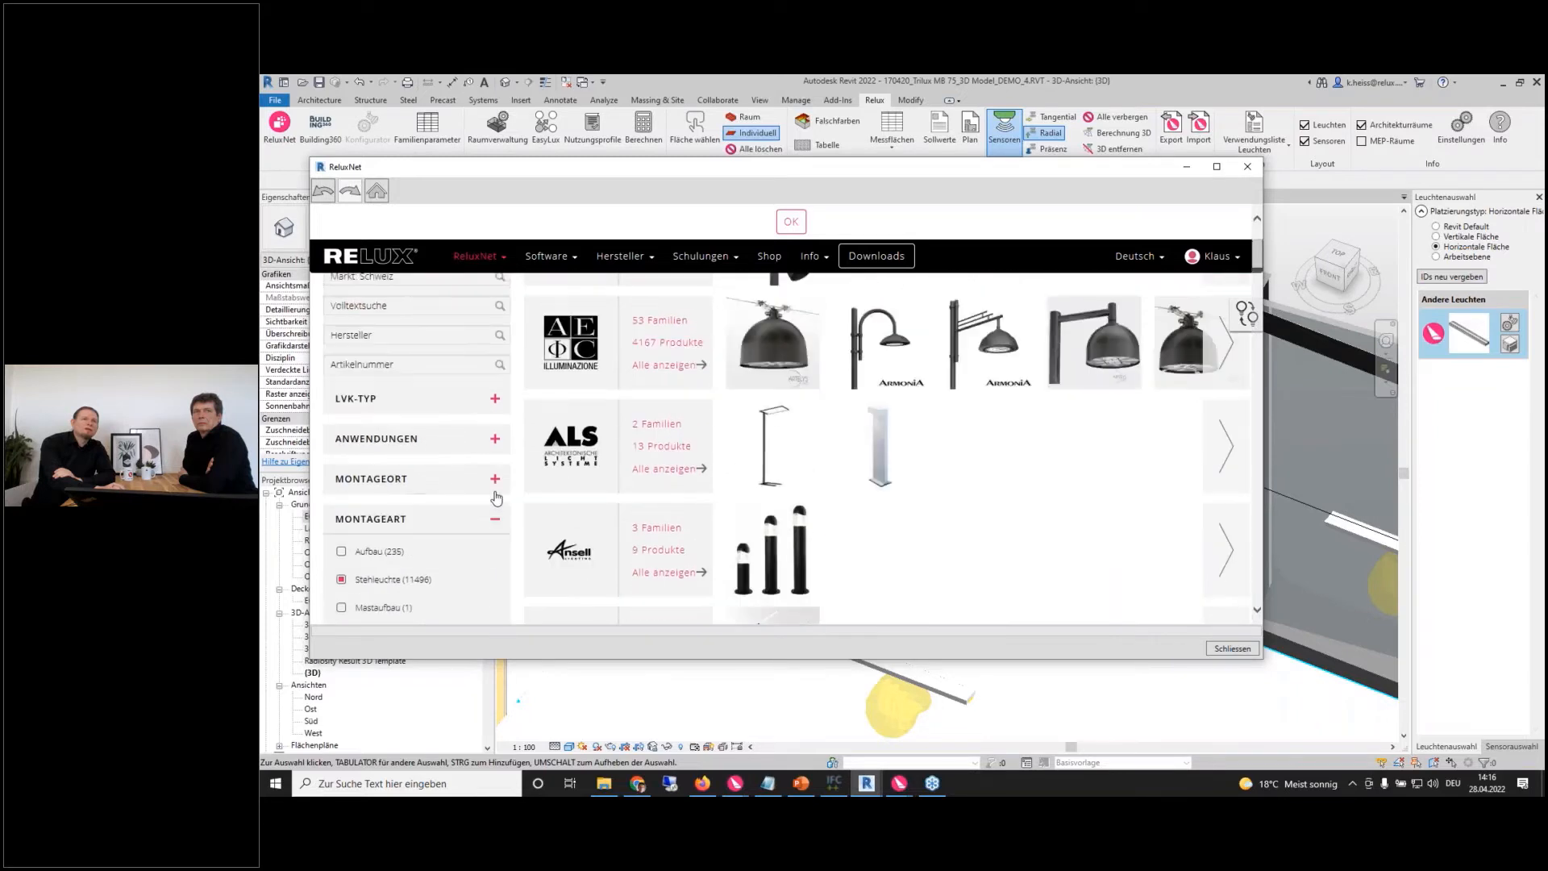
# - Narrow the ReluxNet luminaires to the mounting location Boden and to products with a geo 3D file
pyautogui.click(351, 482)
pyautogui.scroll(-1, 349, 512)
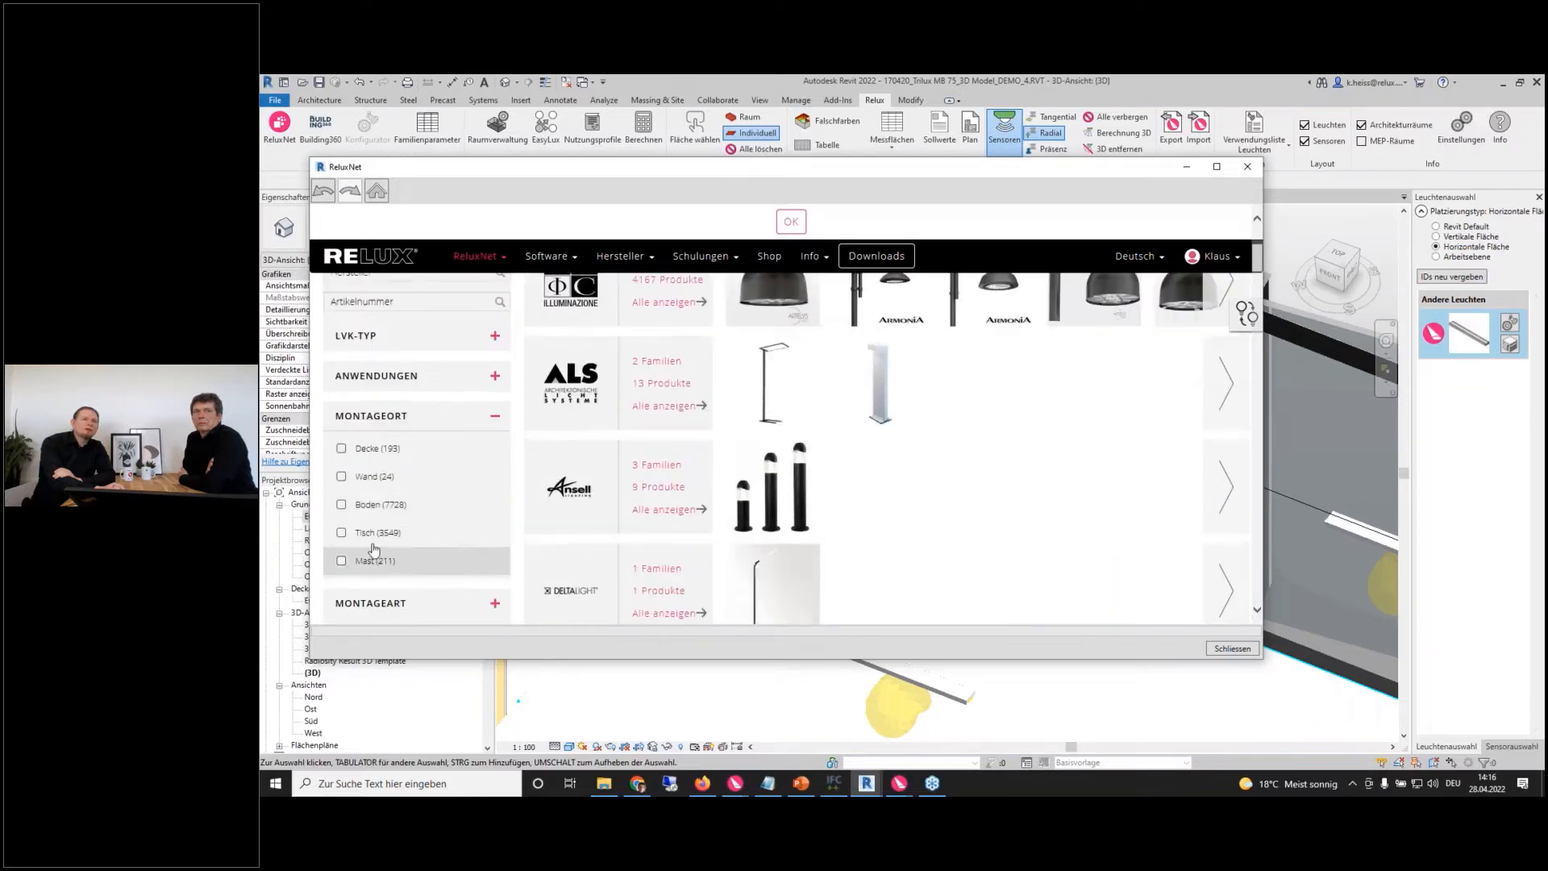
pyautogui.click(342, 506)
pyautogui.scroll(-4, 432, 560)
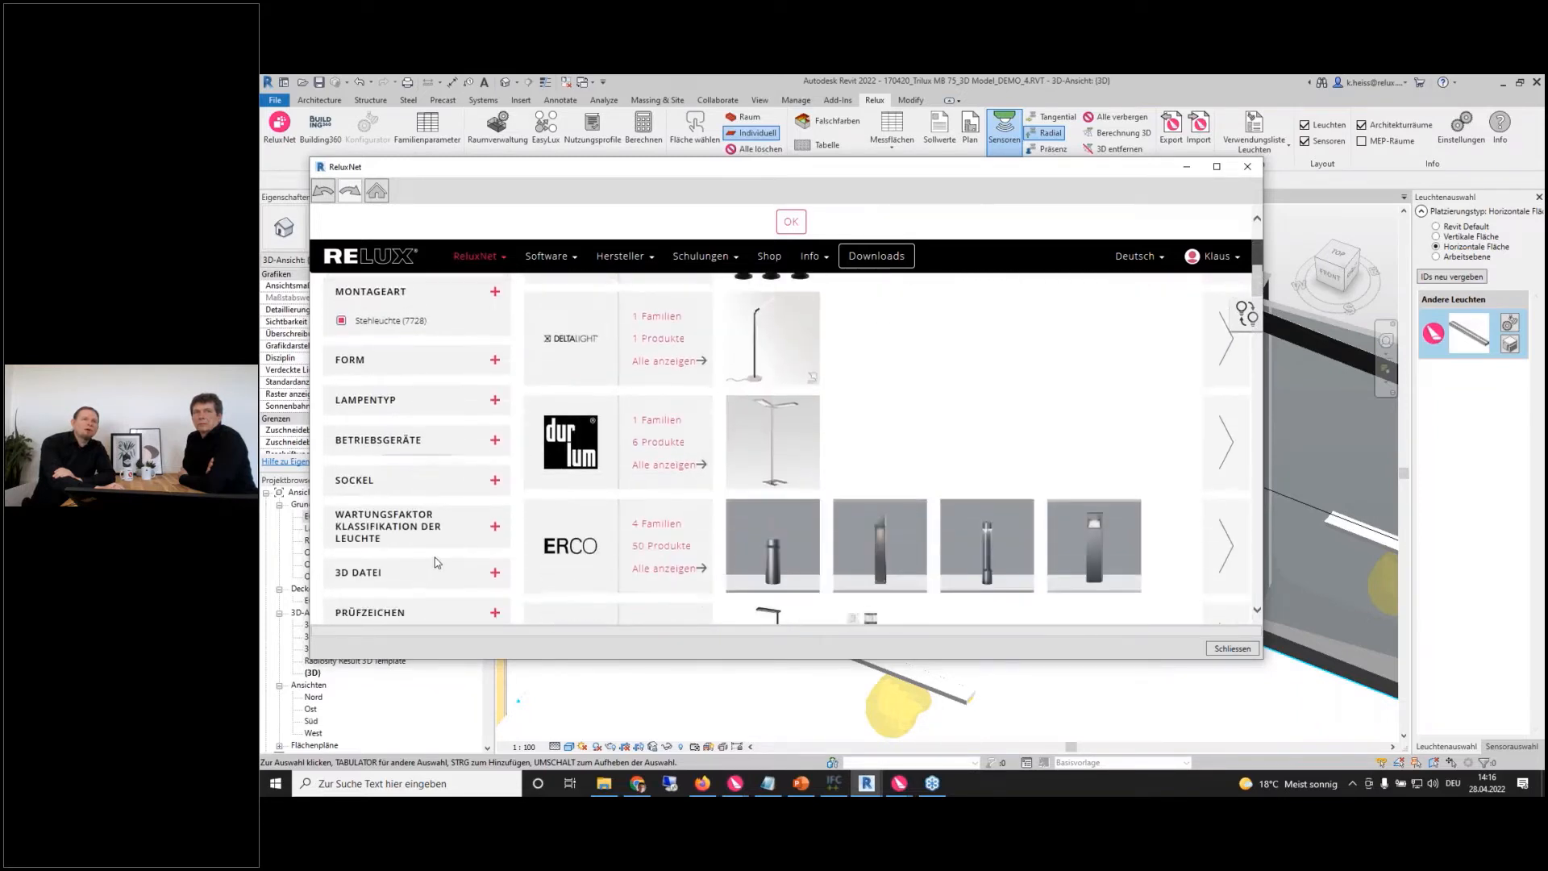
pyautogui.click(495, 573)
pyautogui.scroll(-1, 495, 565)
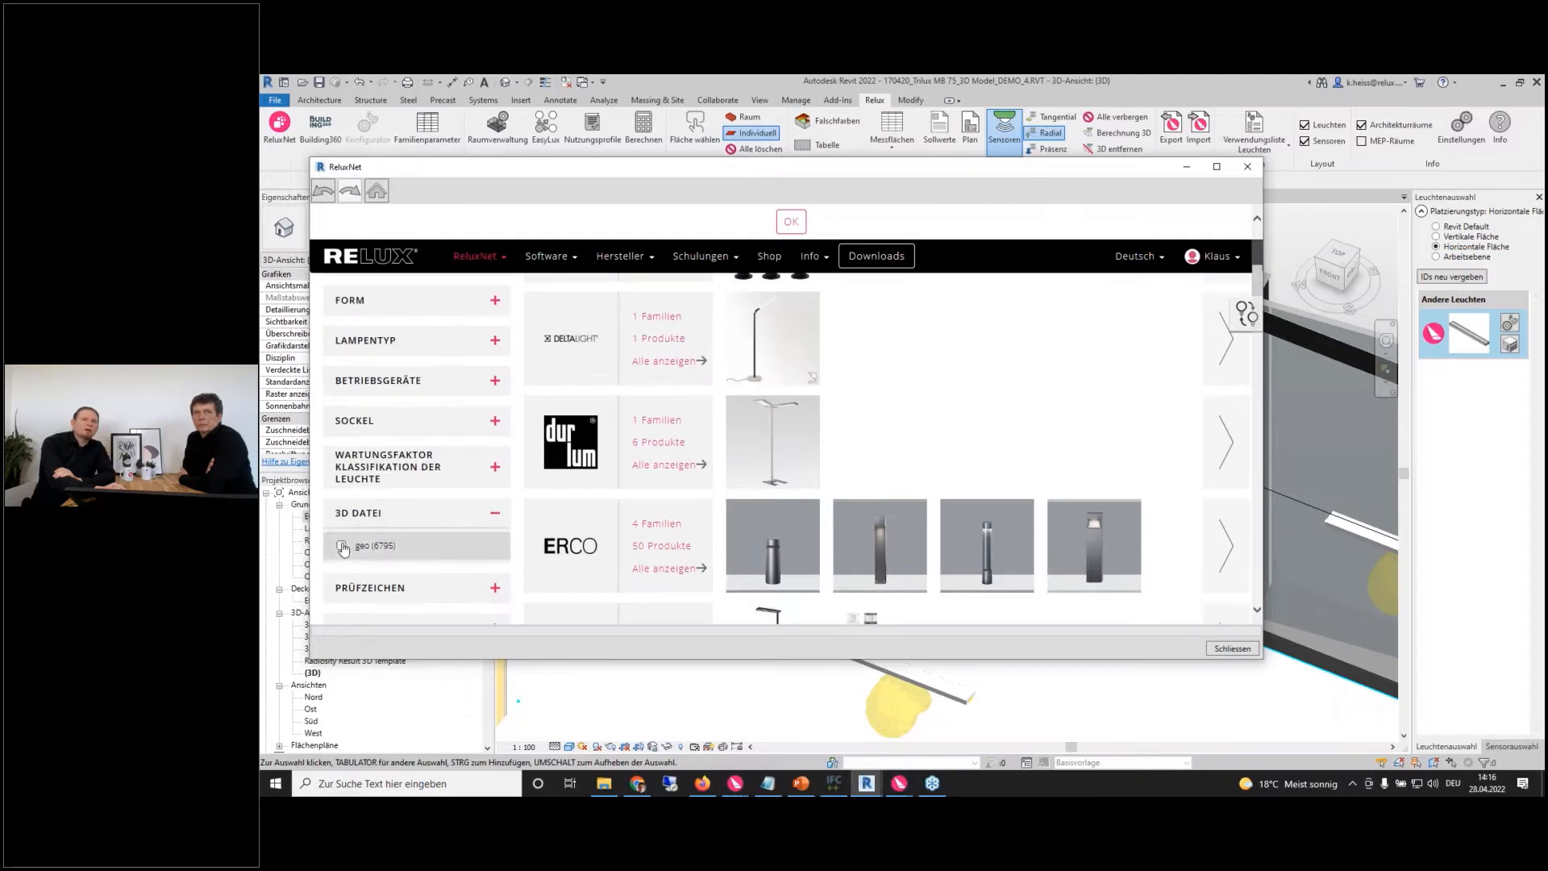
pyautogui.scroll(6, 577, 574)
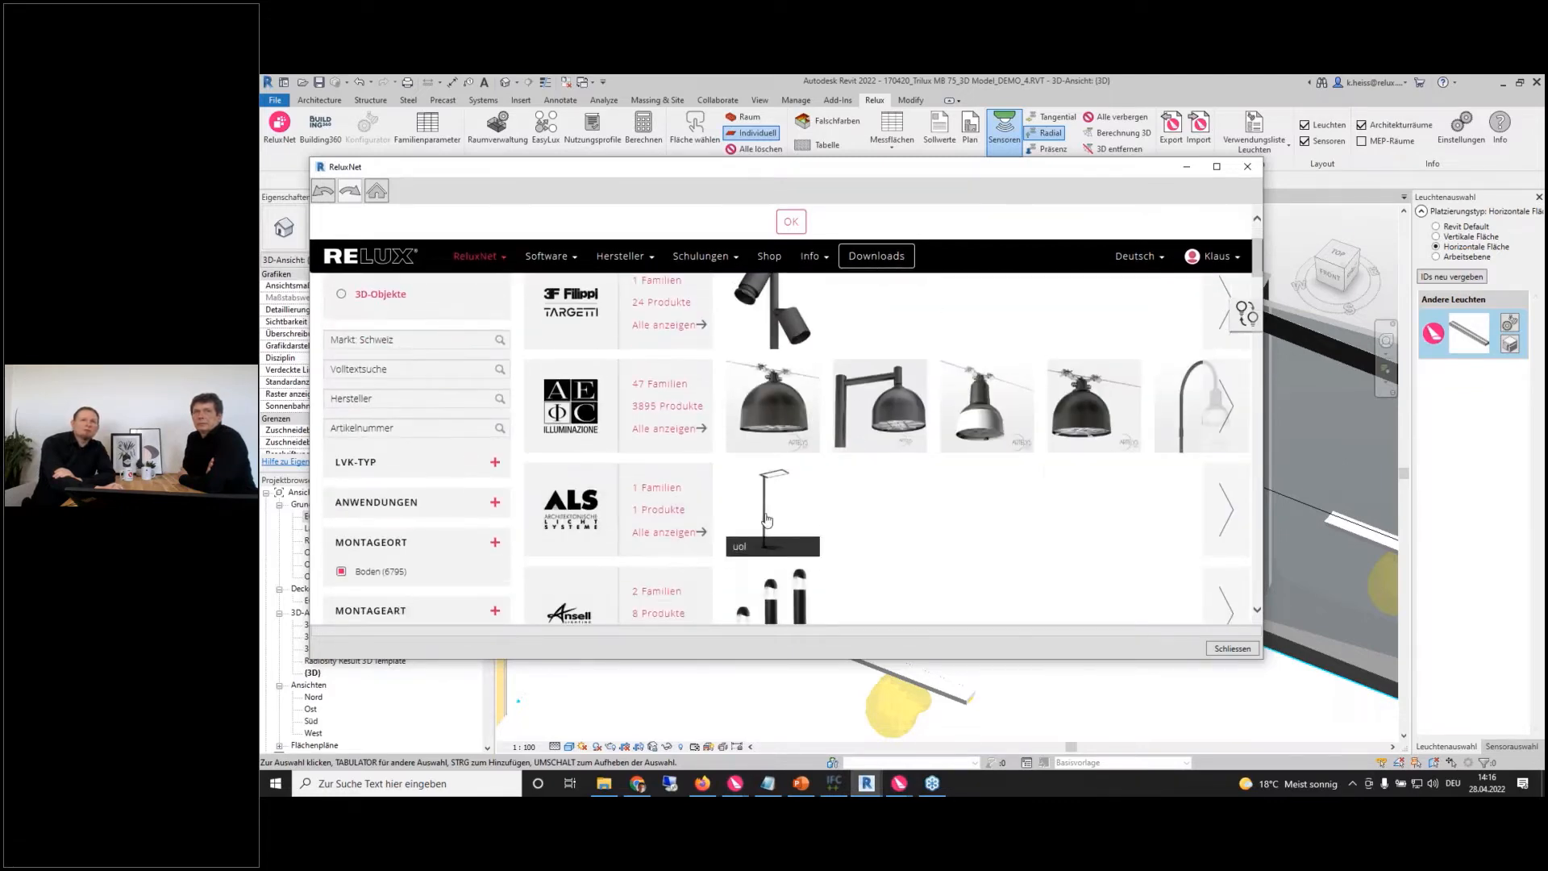
# - Load the A.L.S. UOL-75NW2DS free-standing luminaire into the project and place one at each end of the desk
pyautogui.click(766, 520)
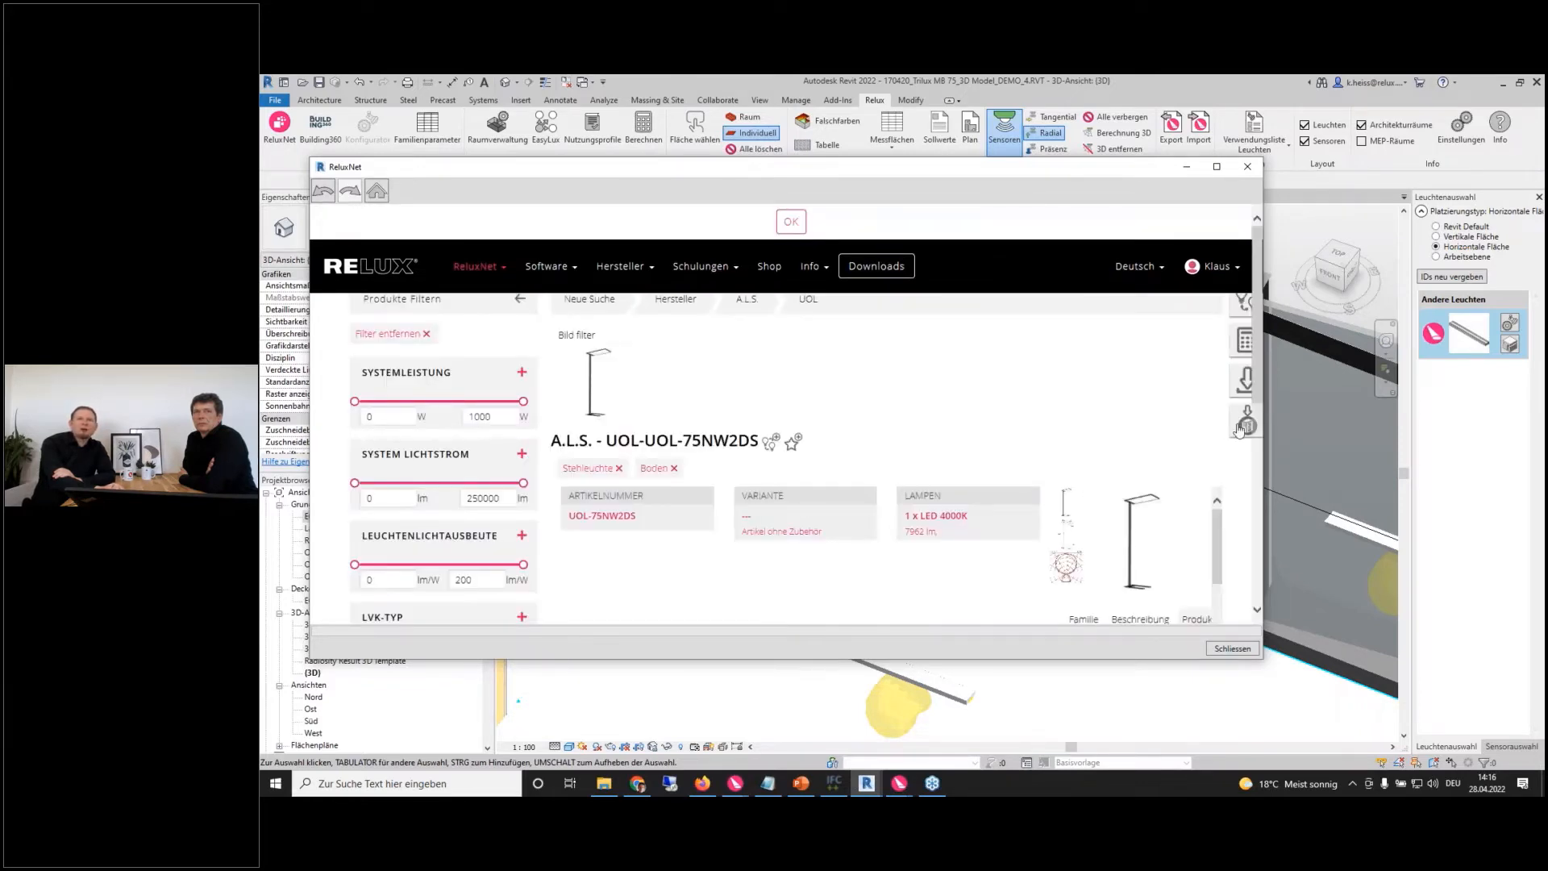
pyautogui.click(1239, 429)
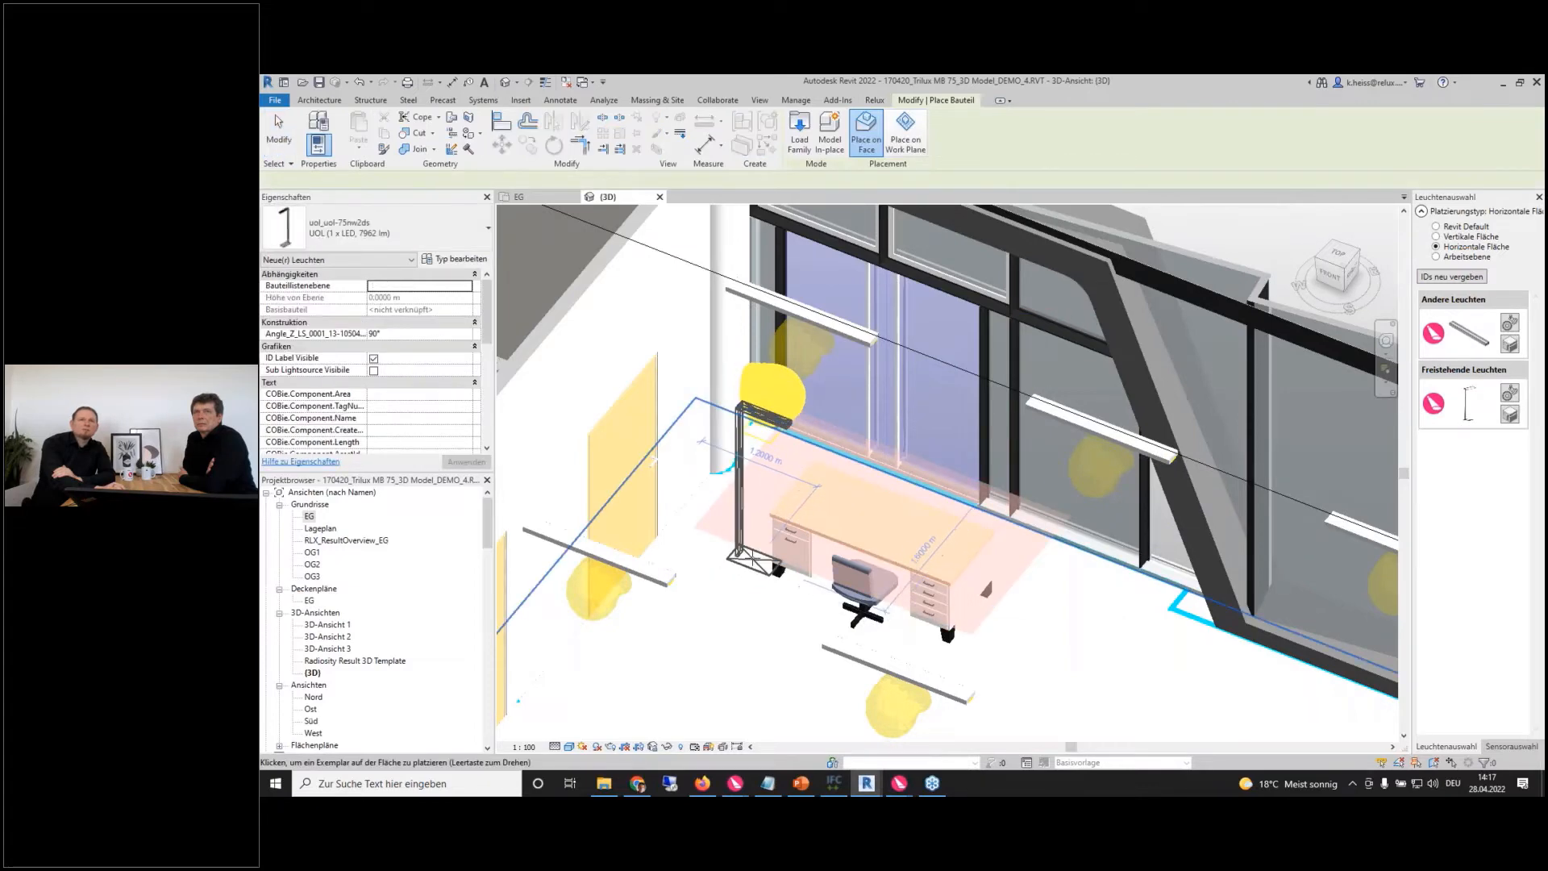
pyautogui.click(752, 556)
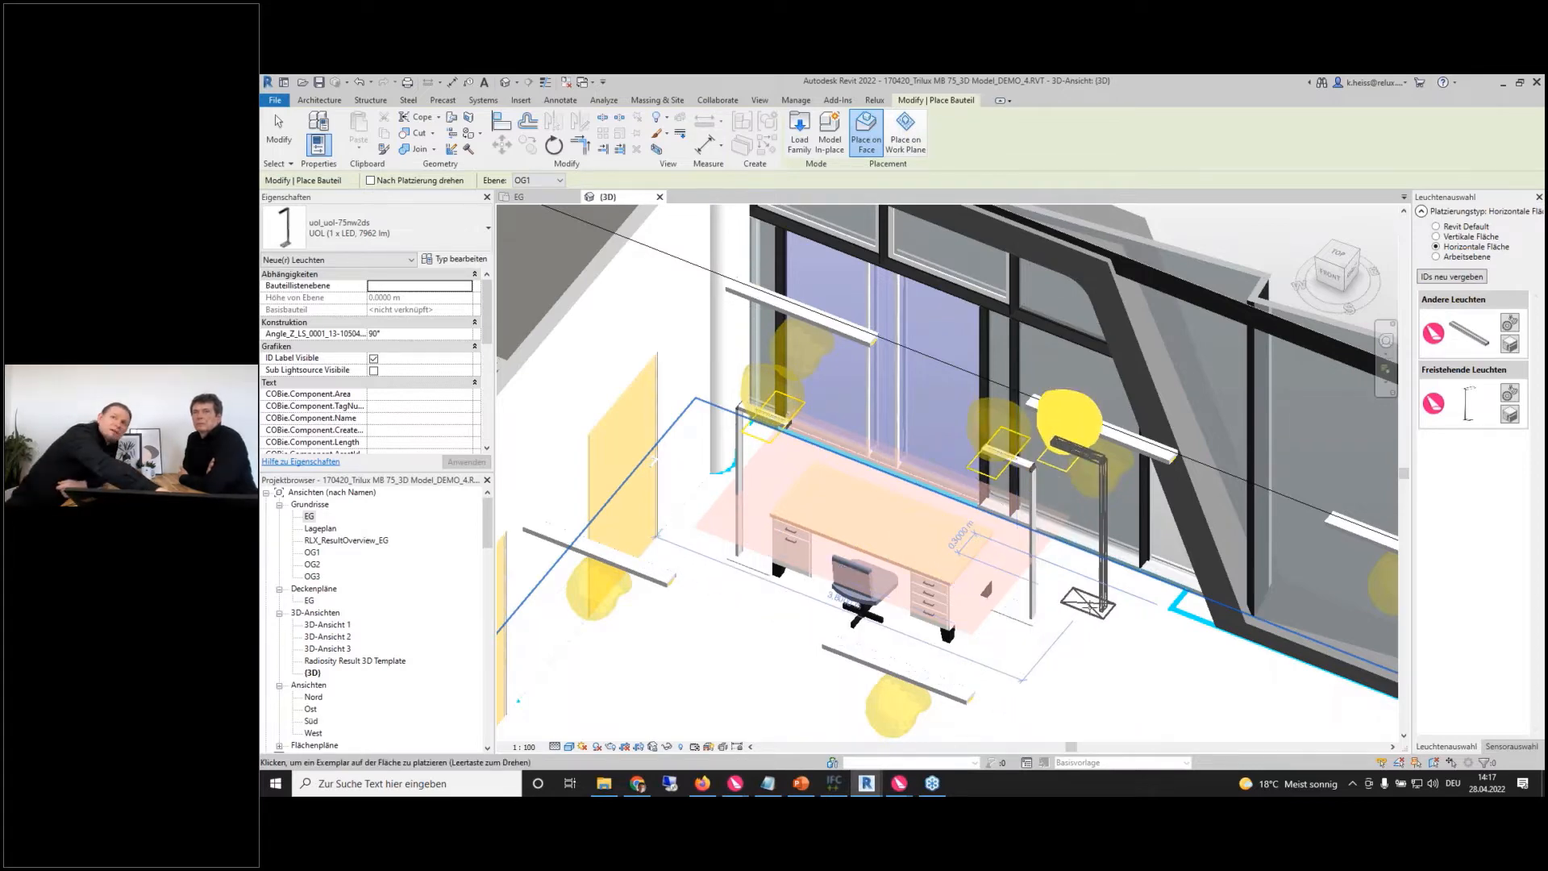
pyautogui.press('Escape')
pyautogui.press('Escape')
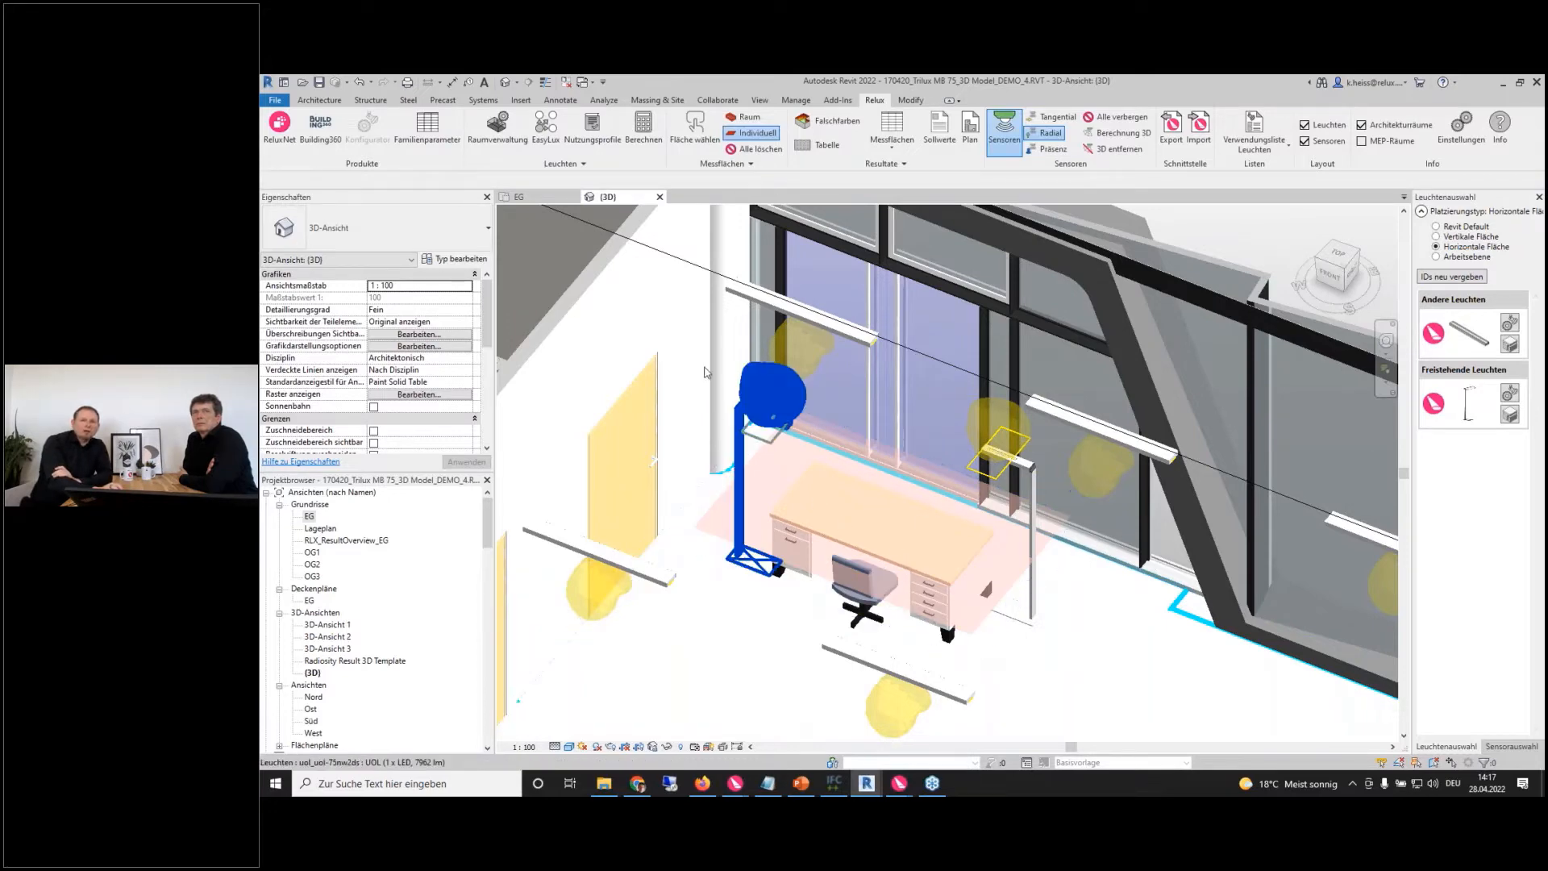
# - Recalculate the lighting of the Ausstellung room from the EG floor plan
pyautogui.click(548, 201)
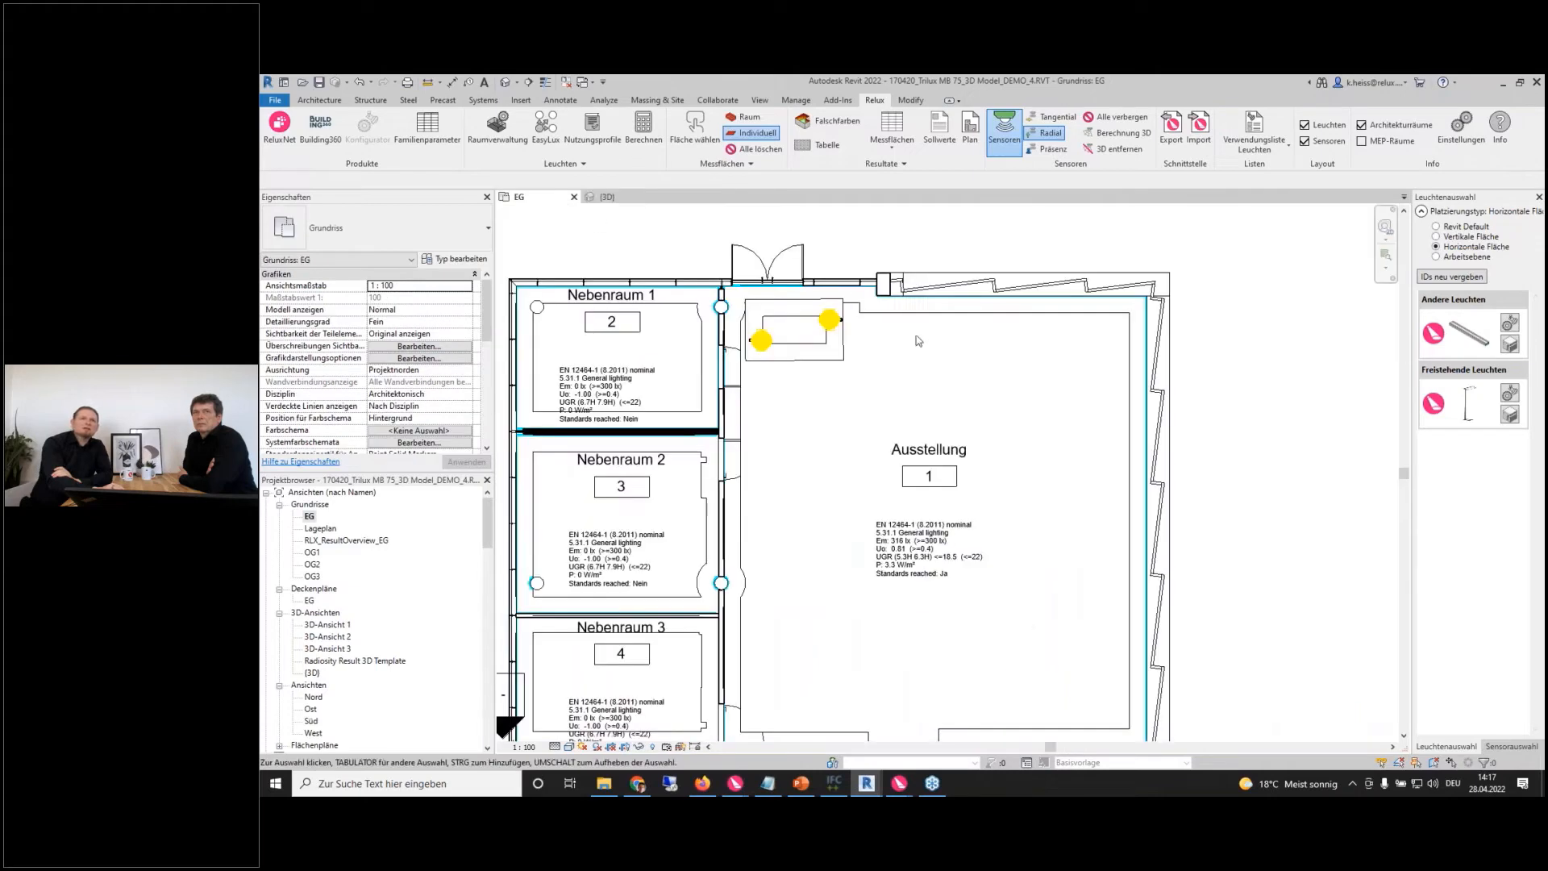
pyautogui.click(1088, 378)
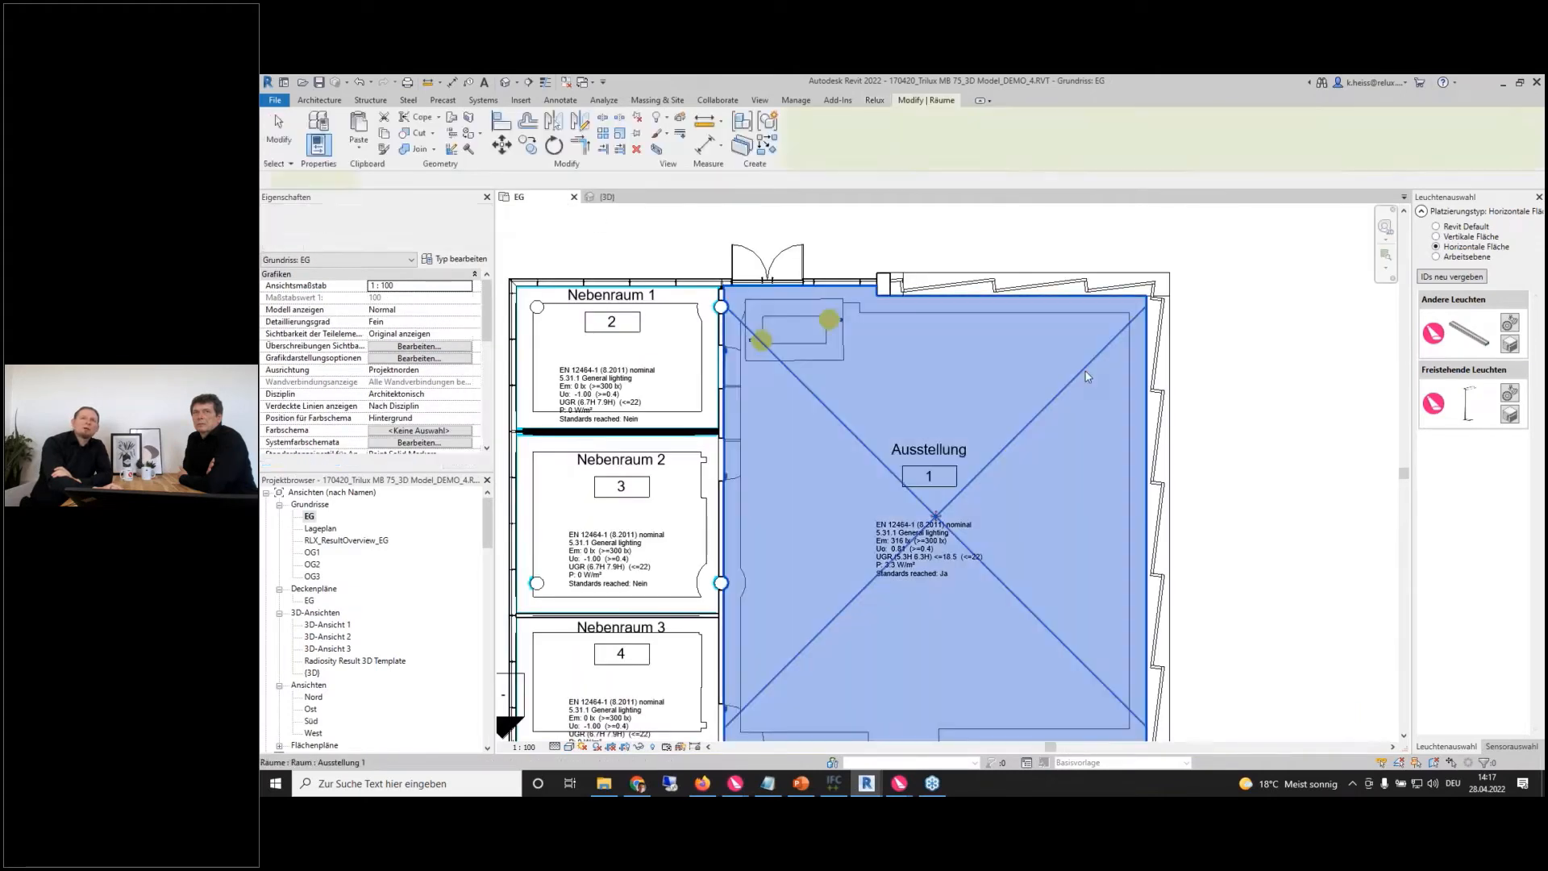
pyautogui.click(873, 100)
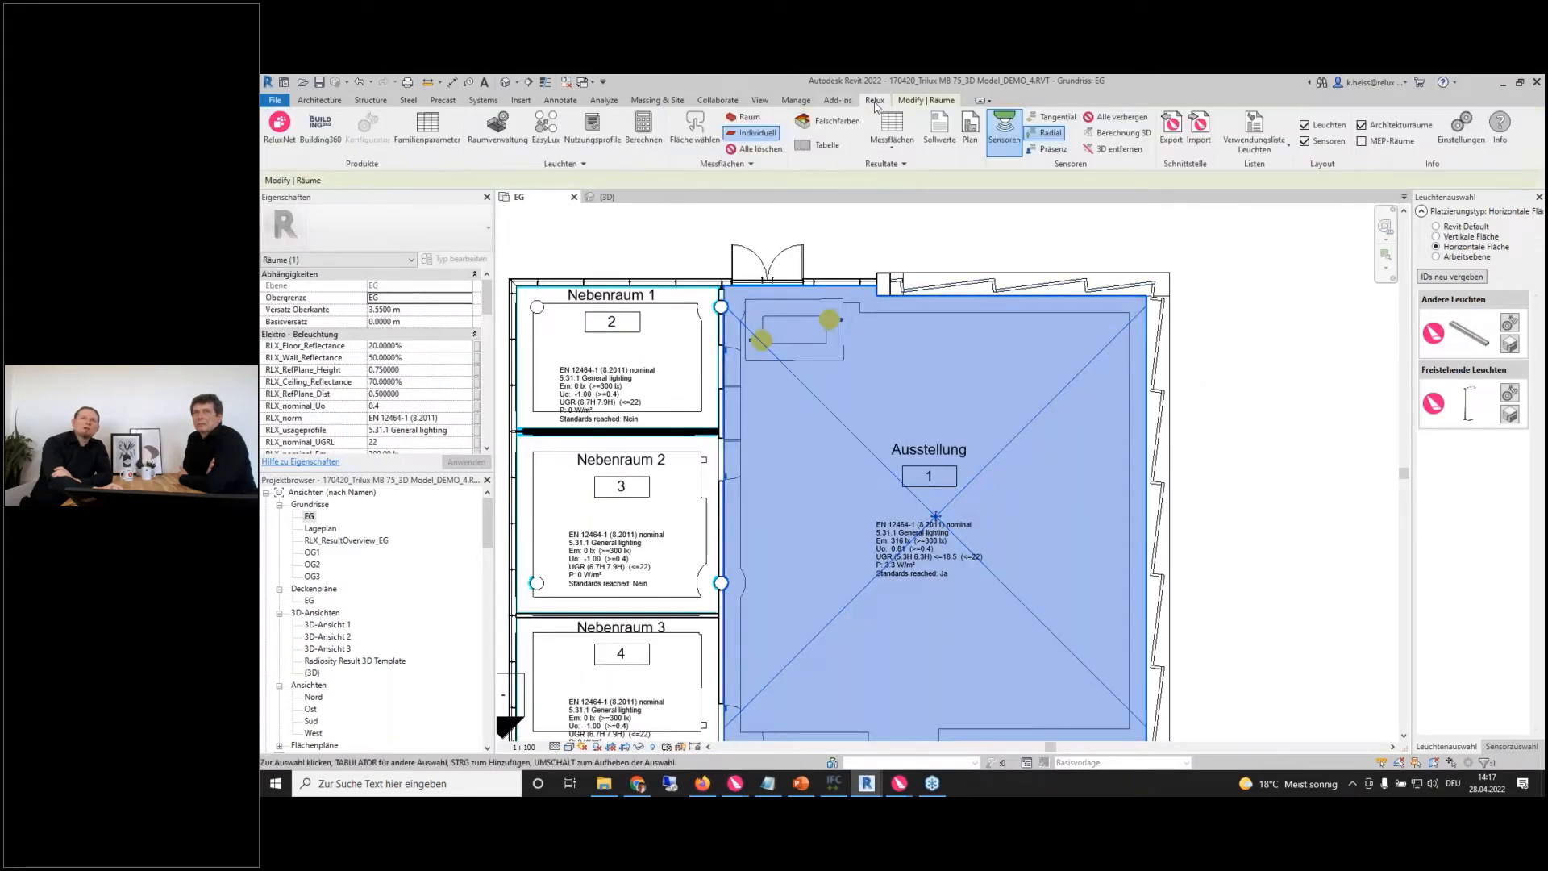
pyautogui.click(643, 127)
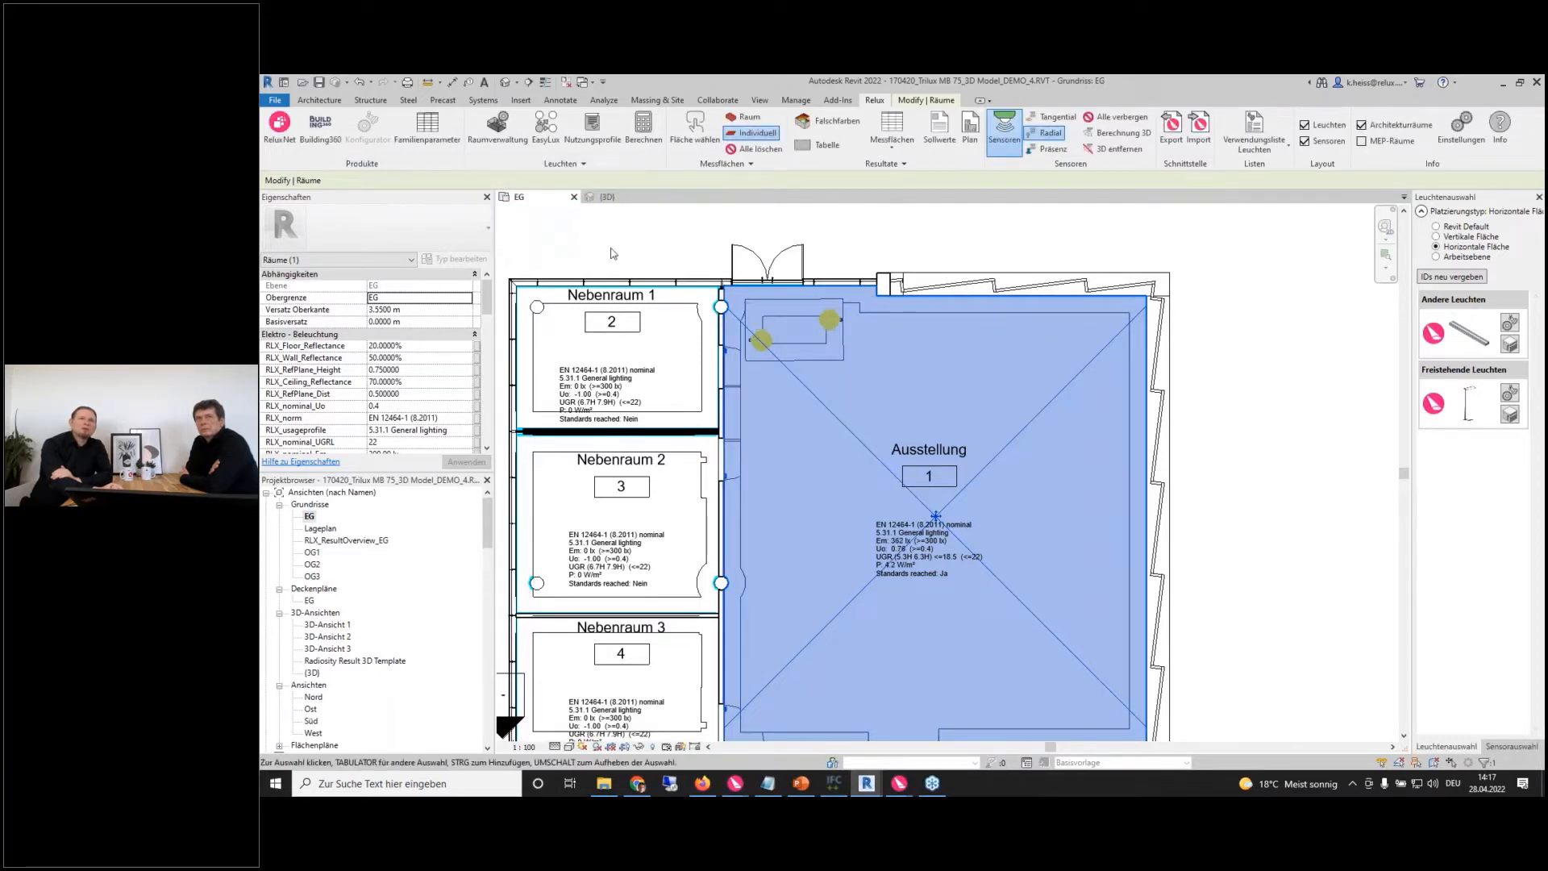
# - Turn on false colours for the recalculated results and show them on the desk's measuring surface in the 3D view
pyautogui.click(826, 129)
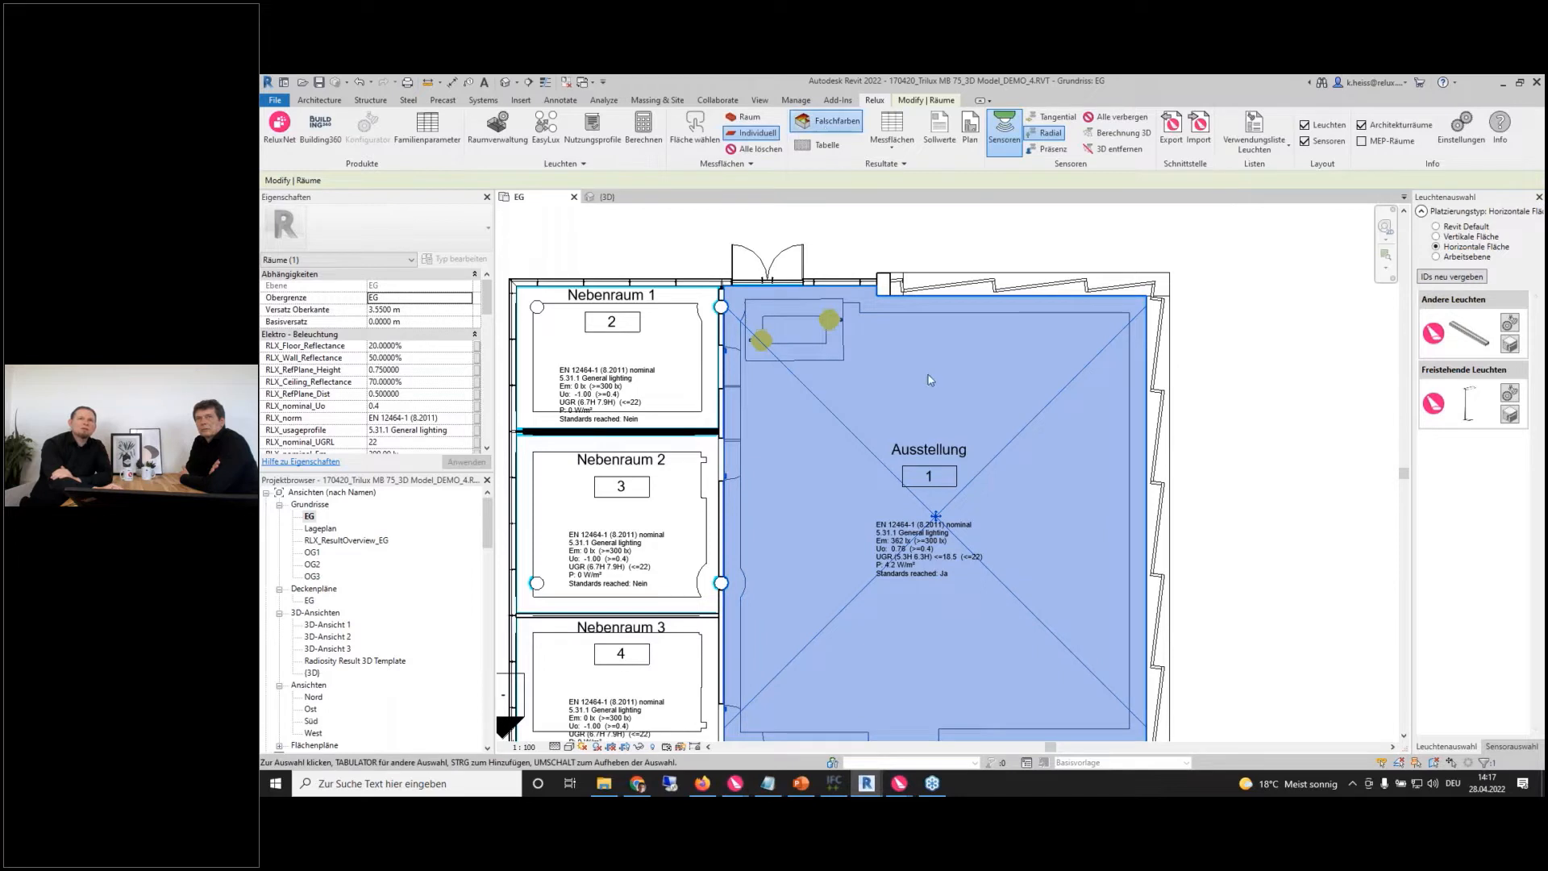
pyautogui.click(606, 197)
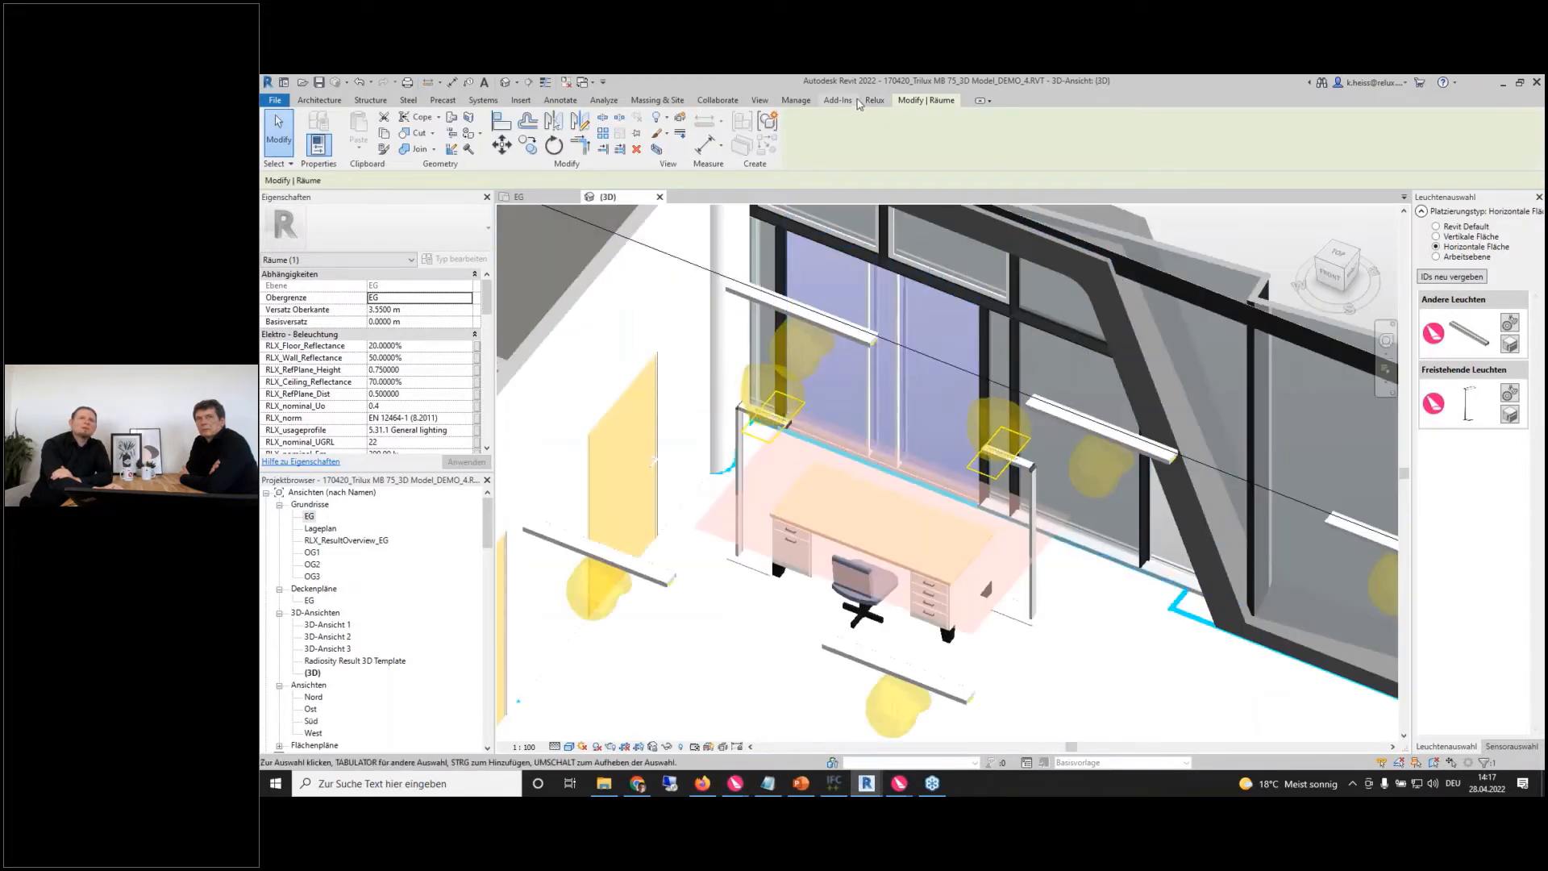
pyautogui.click(872, 101)
pyautogui.click(828, 123)
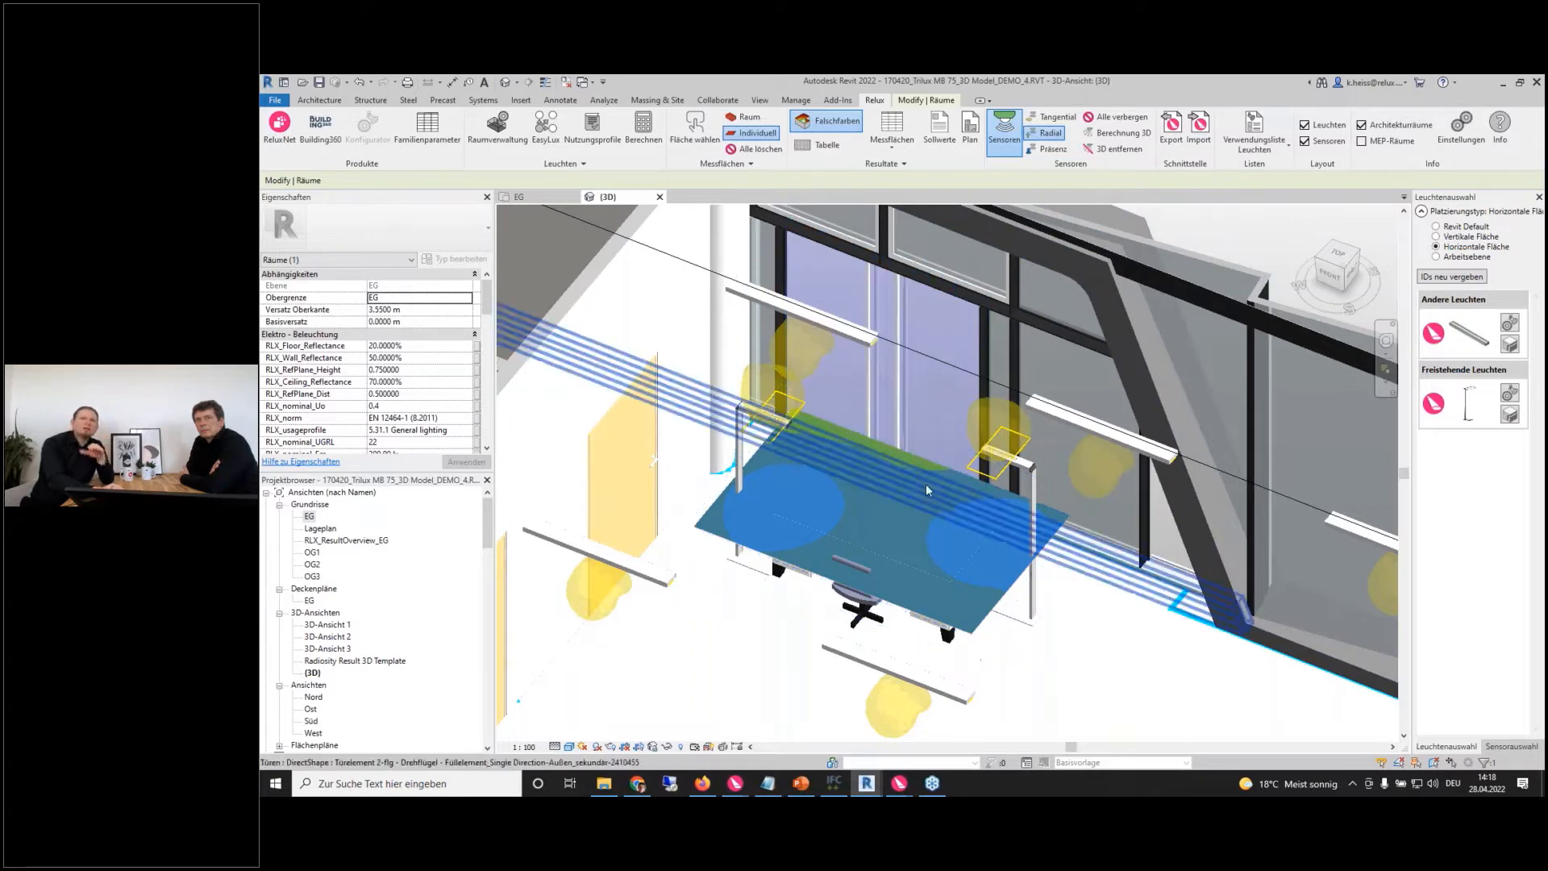
# - Create the RLX_CalculationAreas schedule of the measuring surface results and generate the Relux 3D overview sheet
pyautogui.click(898, 137)
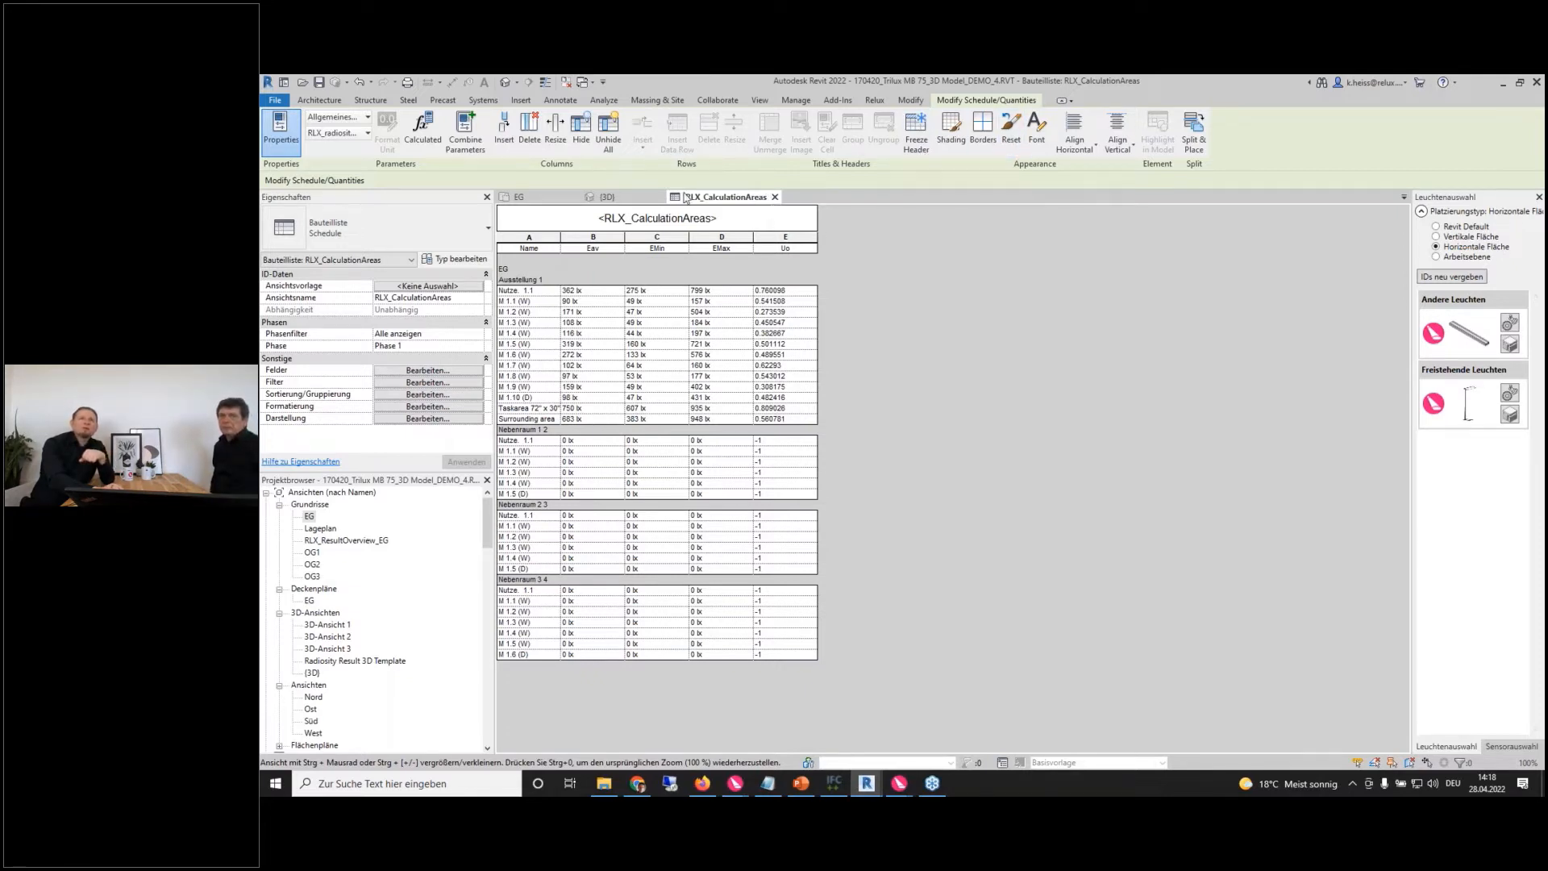
pyautogui.click(874, 100)
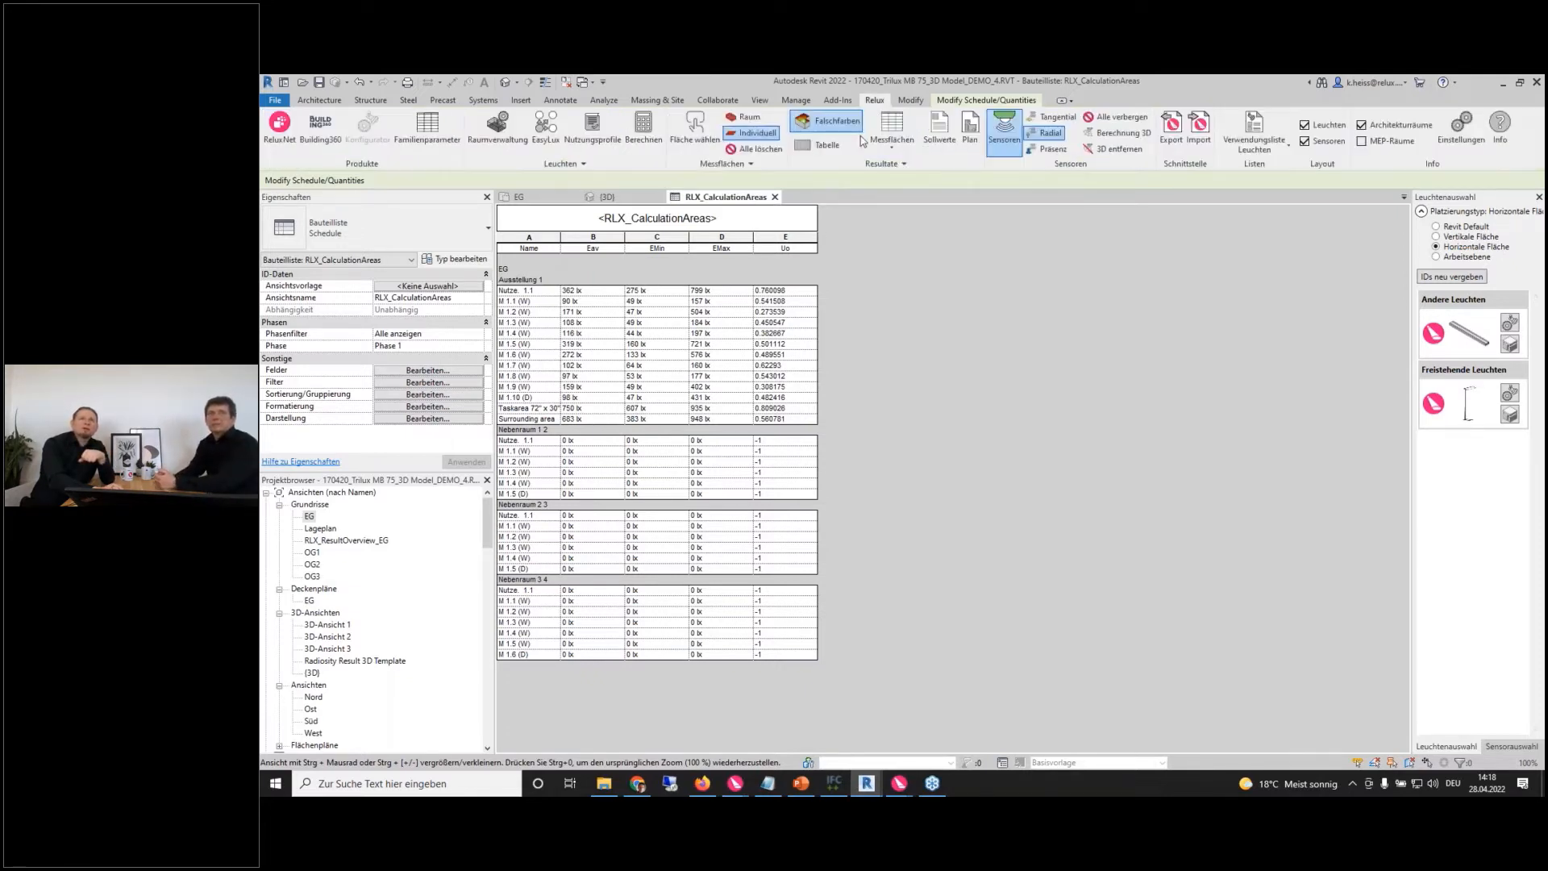
pyautogui.click(970, 129)
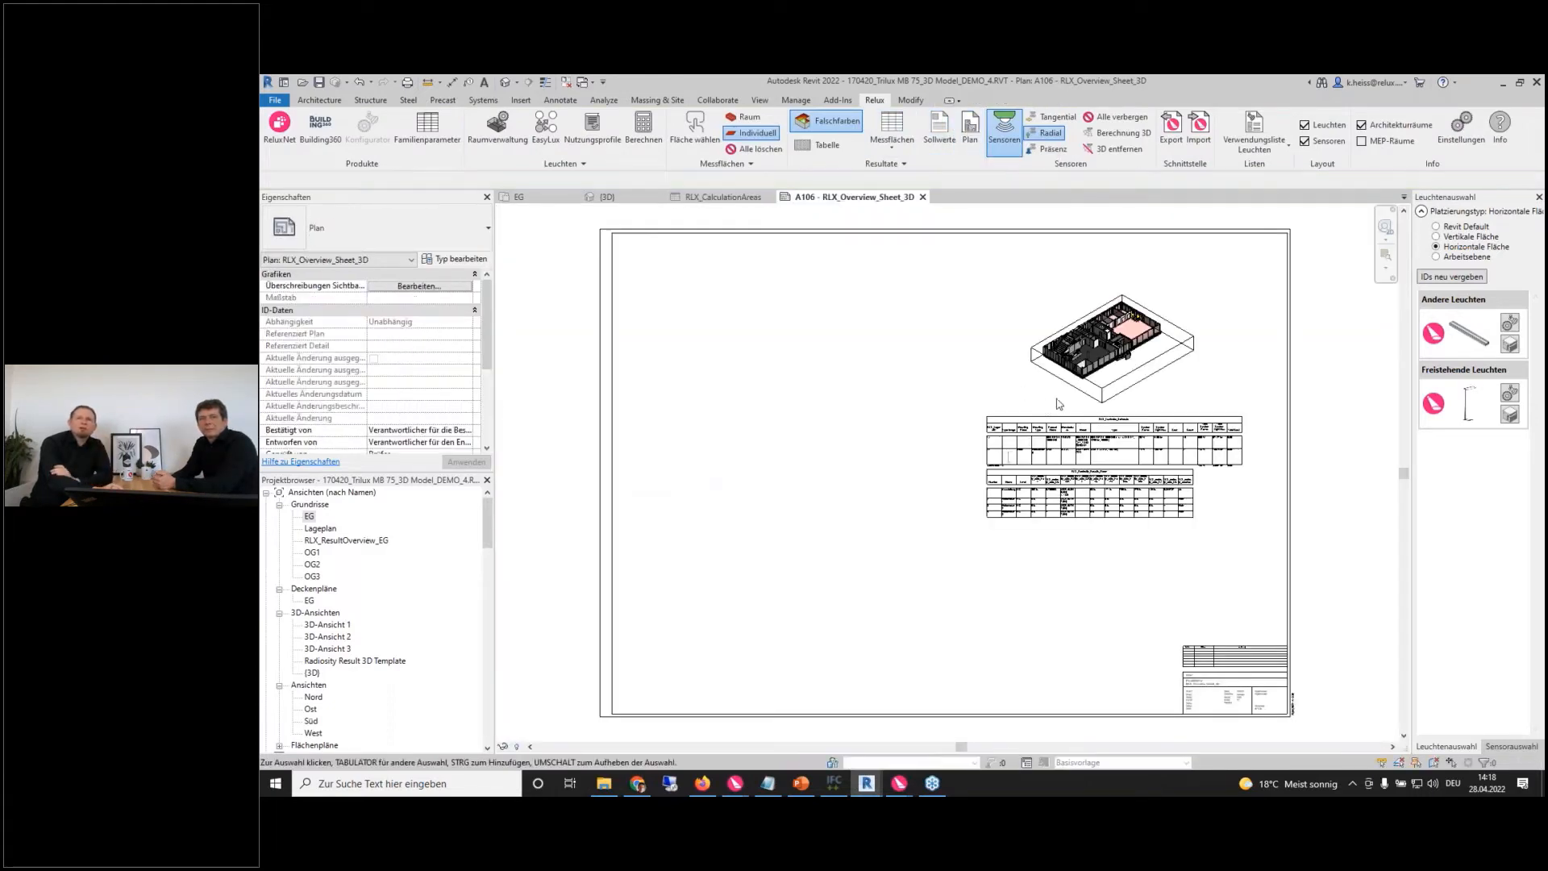
# - Activate the 3D viewport on the overview sheet, turn on its false-colour results and deactivate the viewport
pyautogui.scroll(2, 1101, 452)
pyautogui.click(1143, 335)
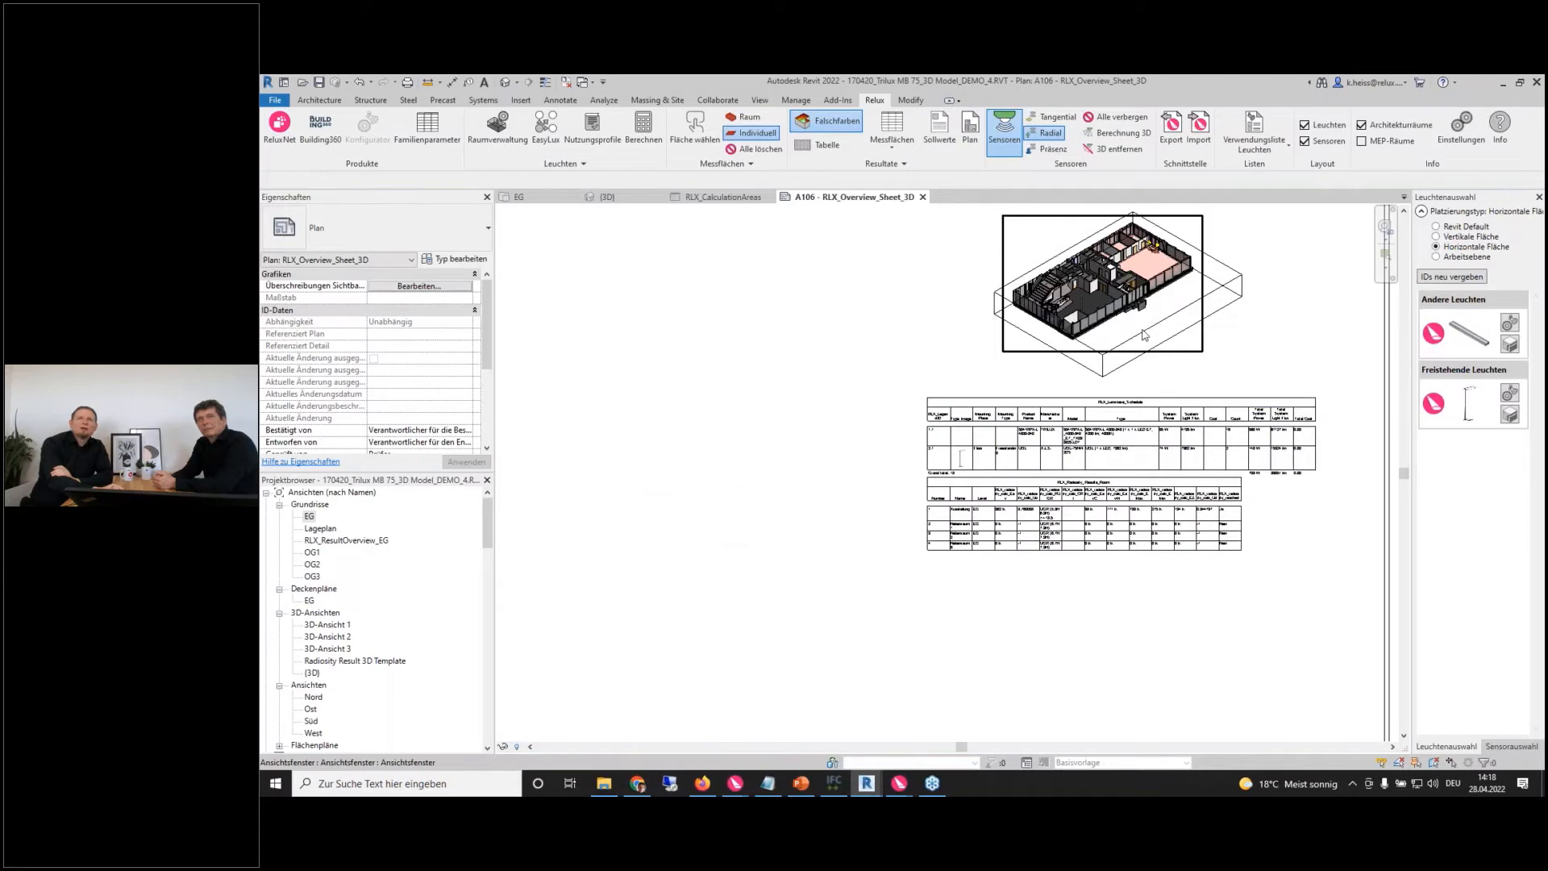
pyautogui.doubleClick(1143, 334)
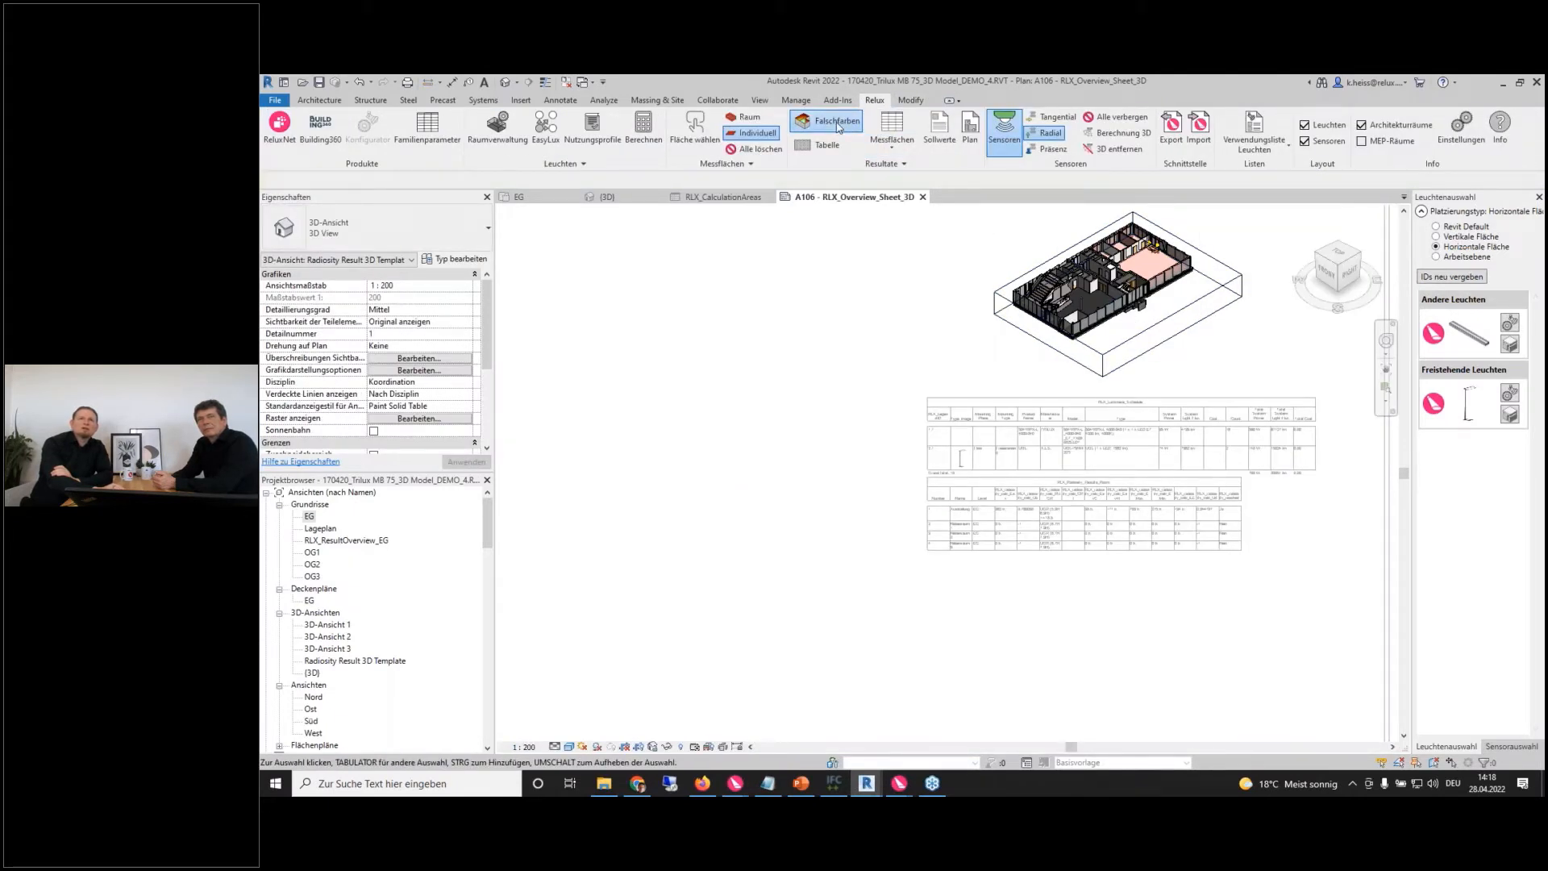
pyautogui.scroll(2, 1076, 452)
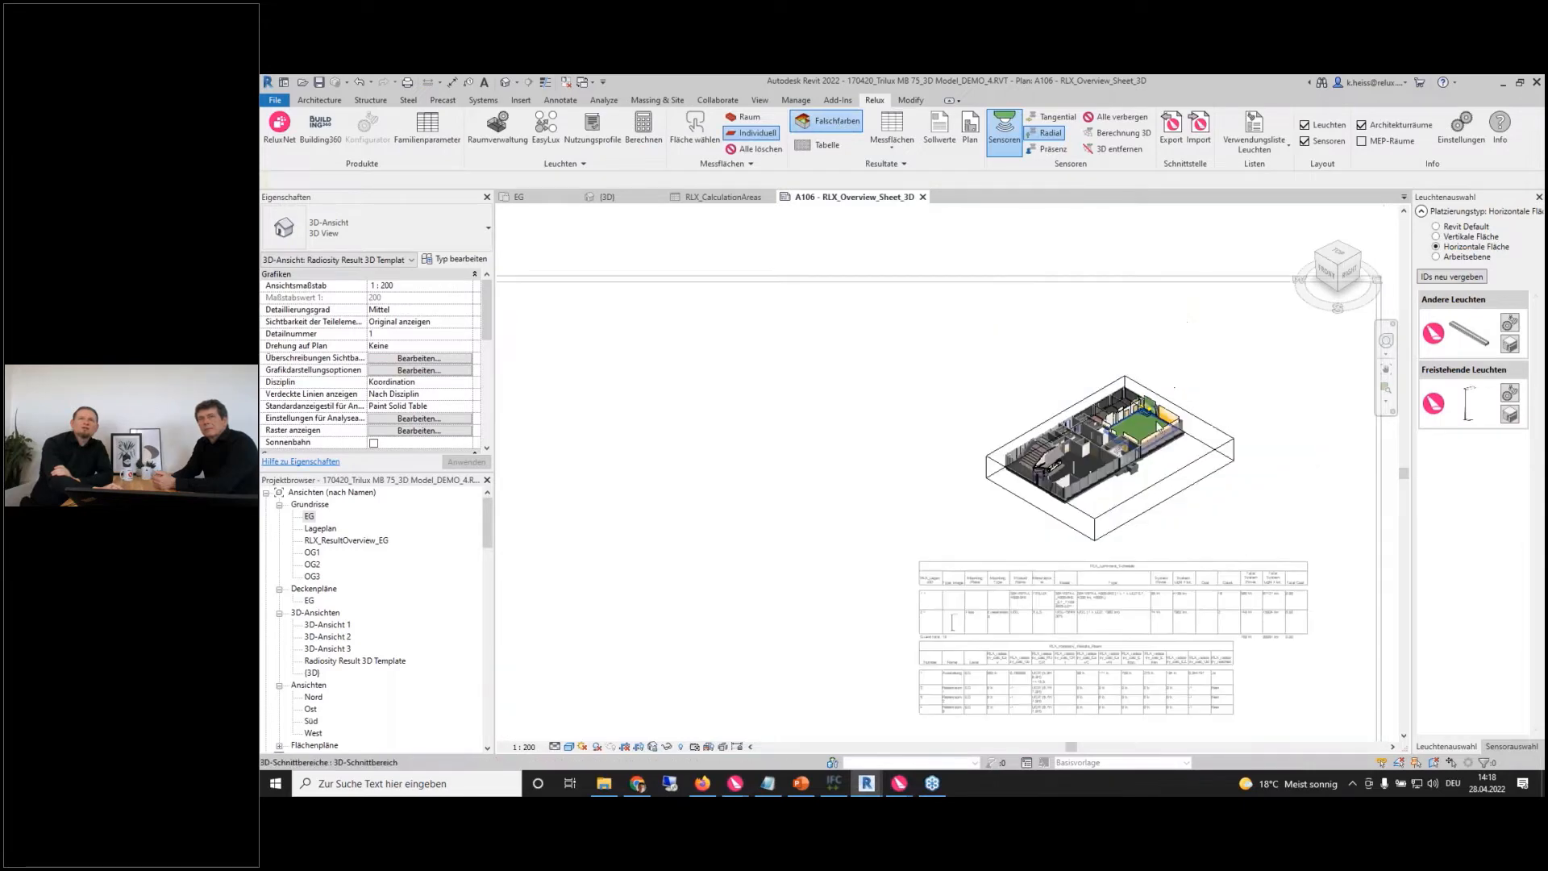
pyautogui.doubleClick(1254, 587)
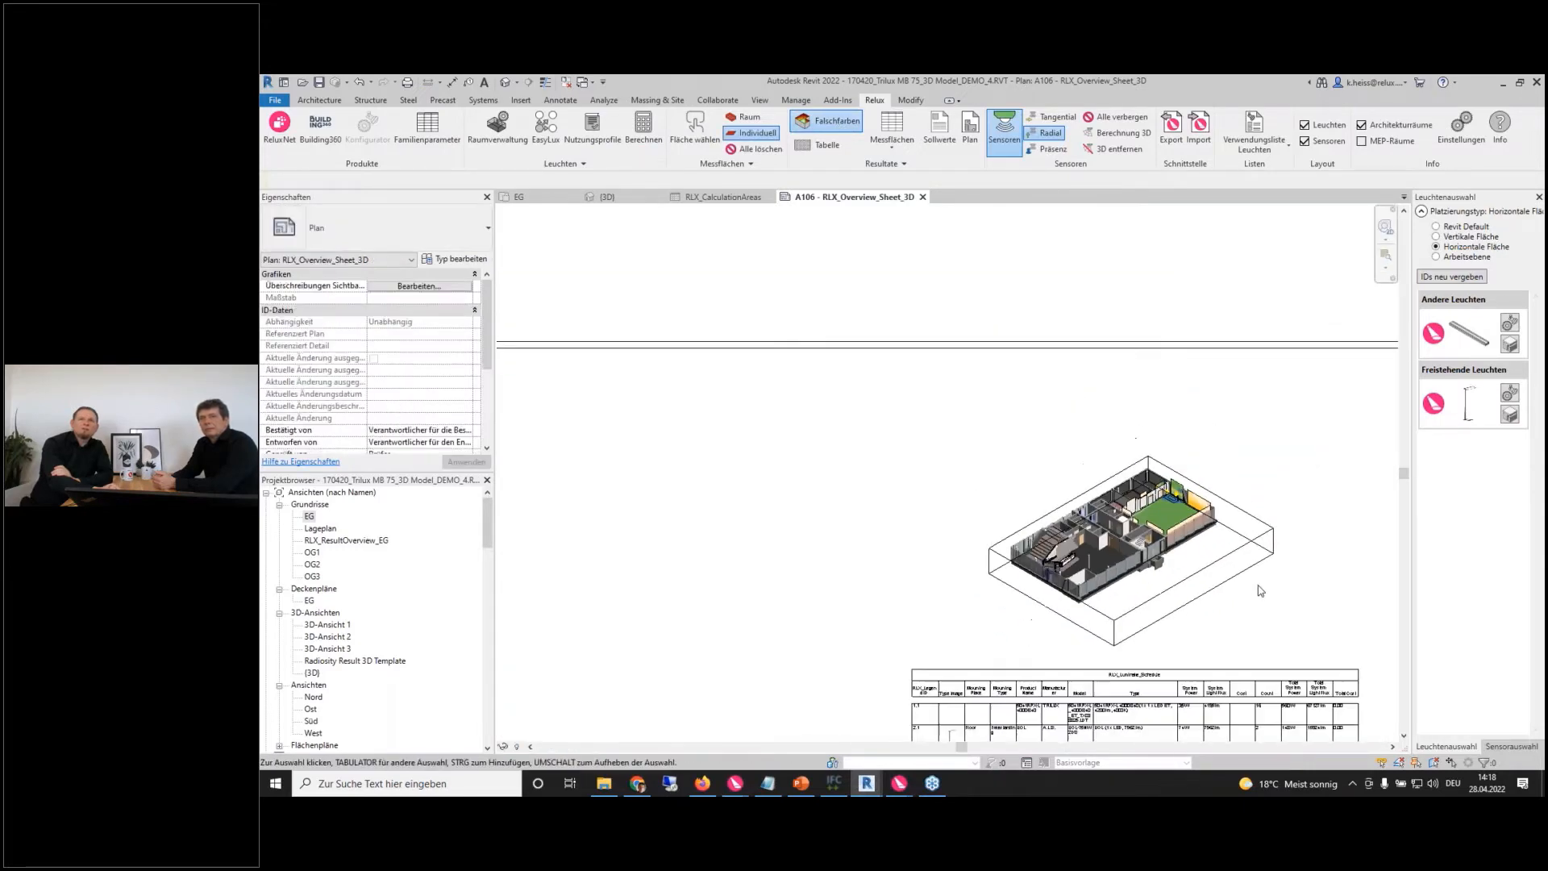
# - Examine the luminaire schedule, the room results table and the false-colour legend on the overview sheet
pyautogui.scroll(3, 1236, 439)
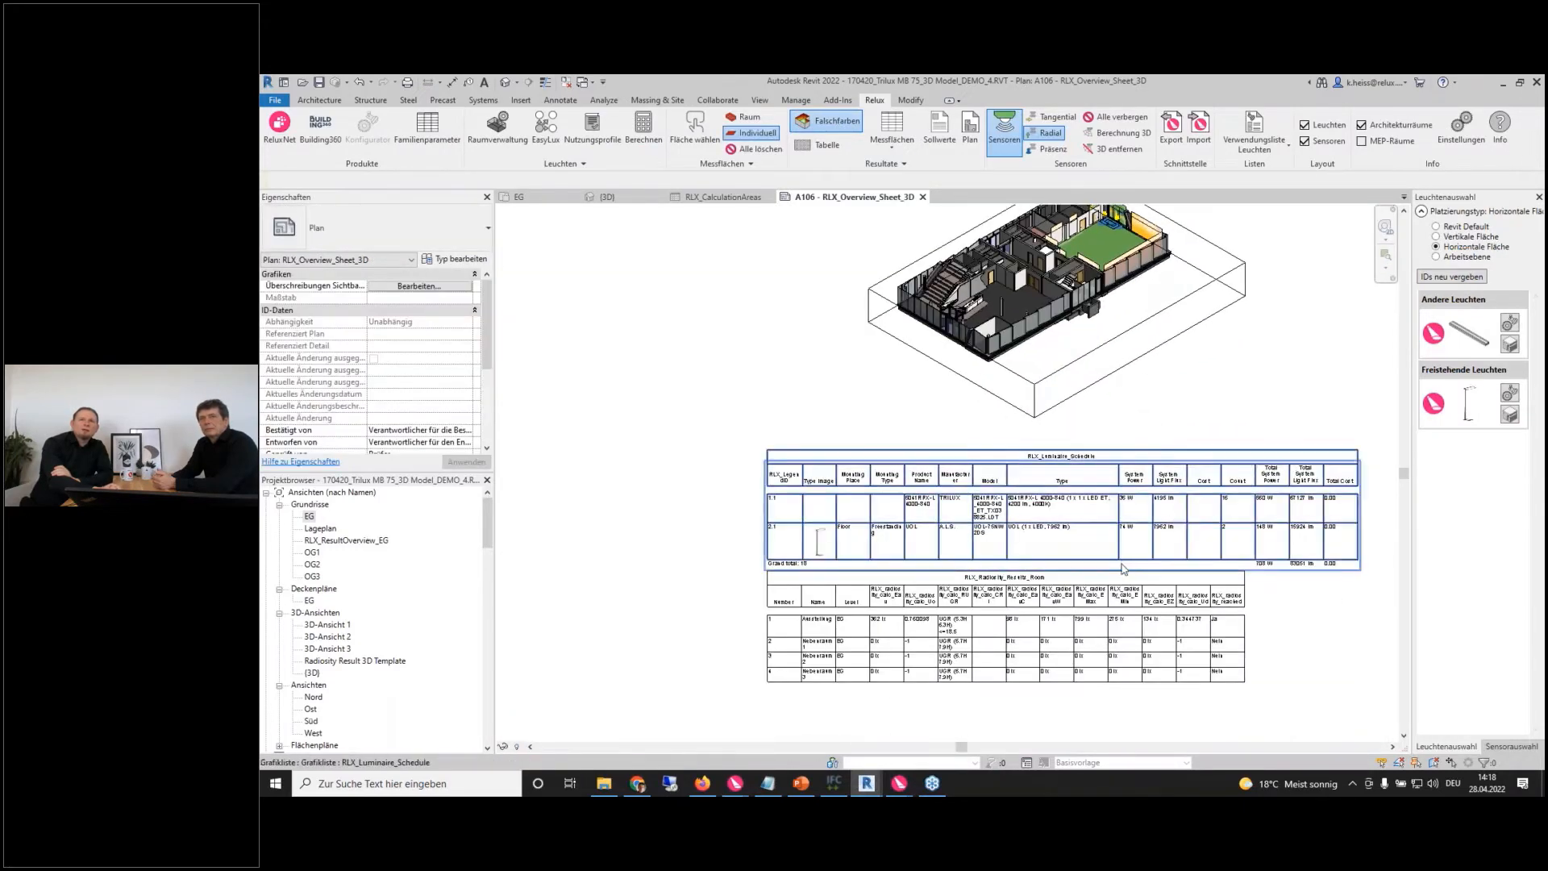
pyautogui.moveTo(1161, 569); pyautogui.dragTo(1120, 504, button='middle')
pyautogui.scroll(-2, 1158, 535)
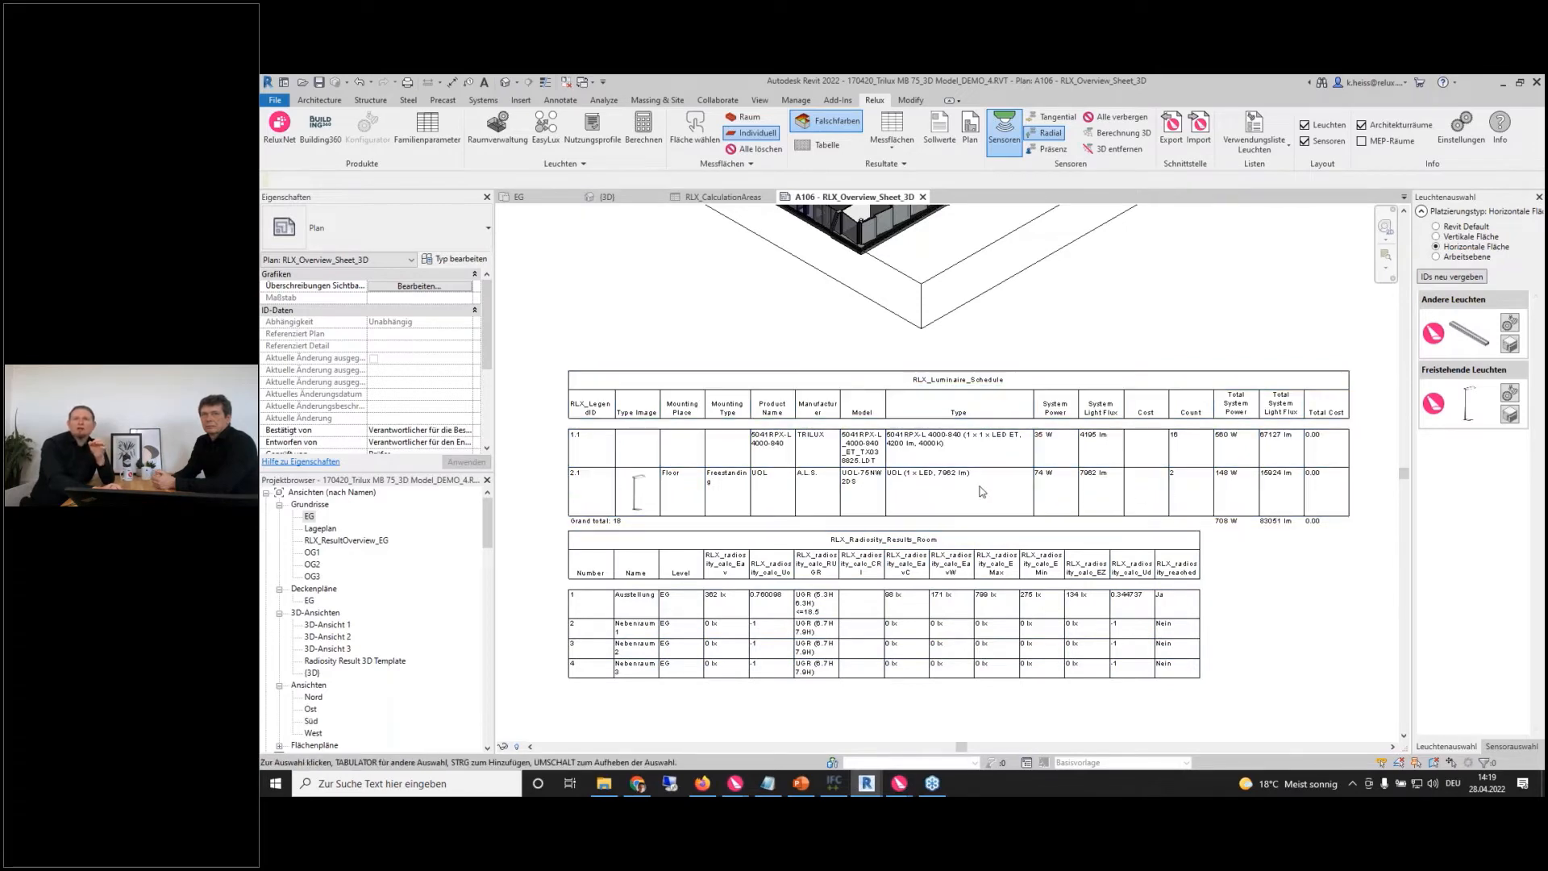
pyautogui.scroll(1, 939, 495)
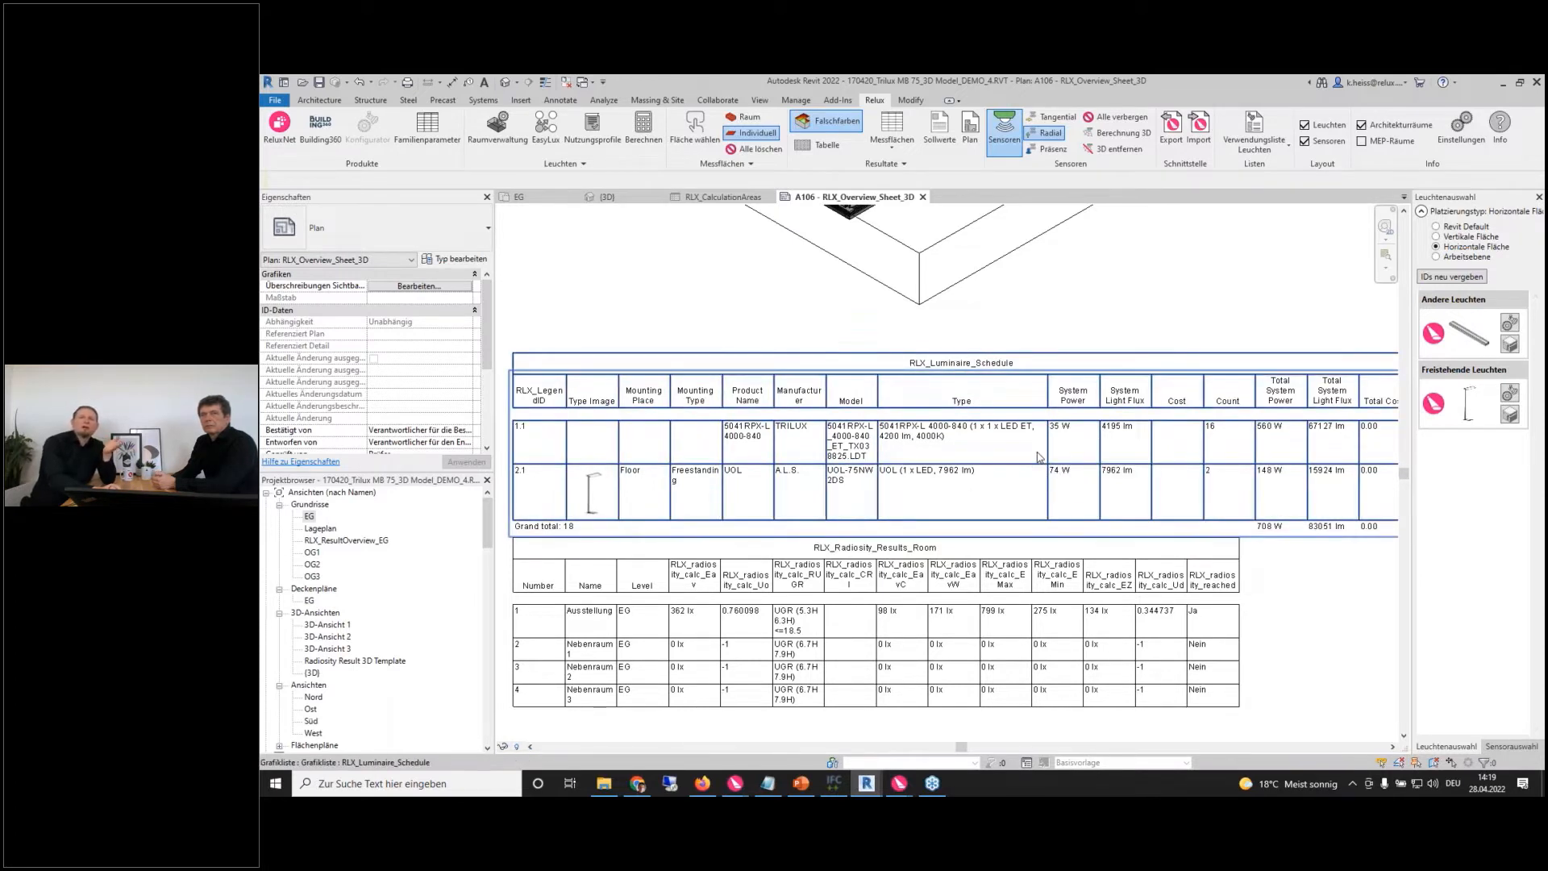
pyautogui.scroll(-4, 1040, 463)
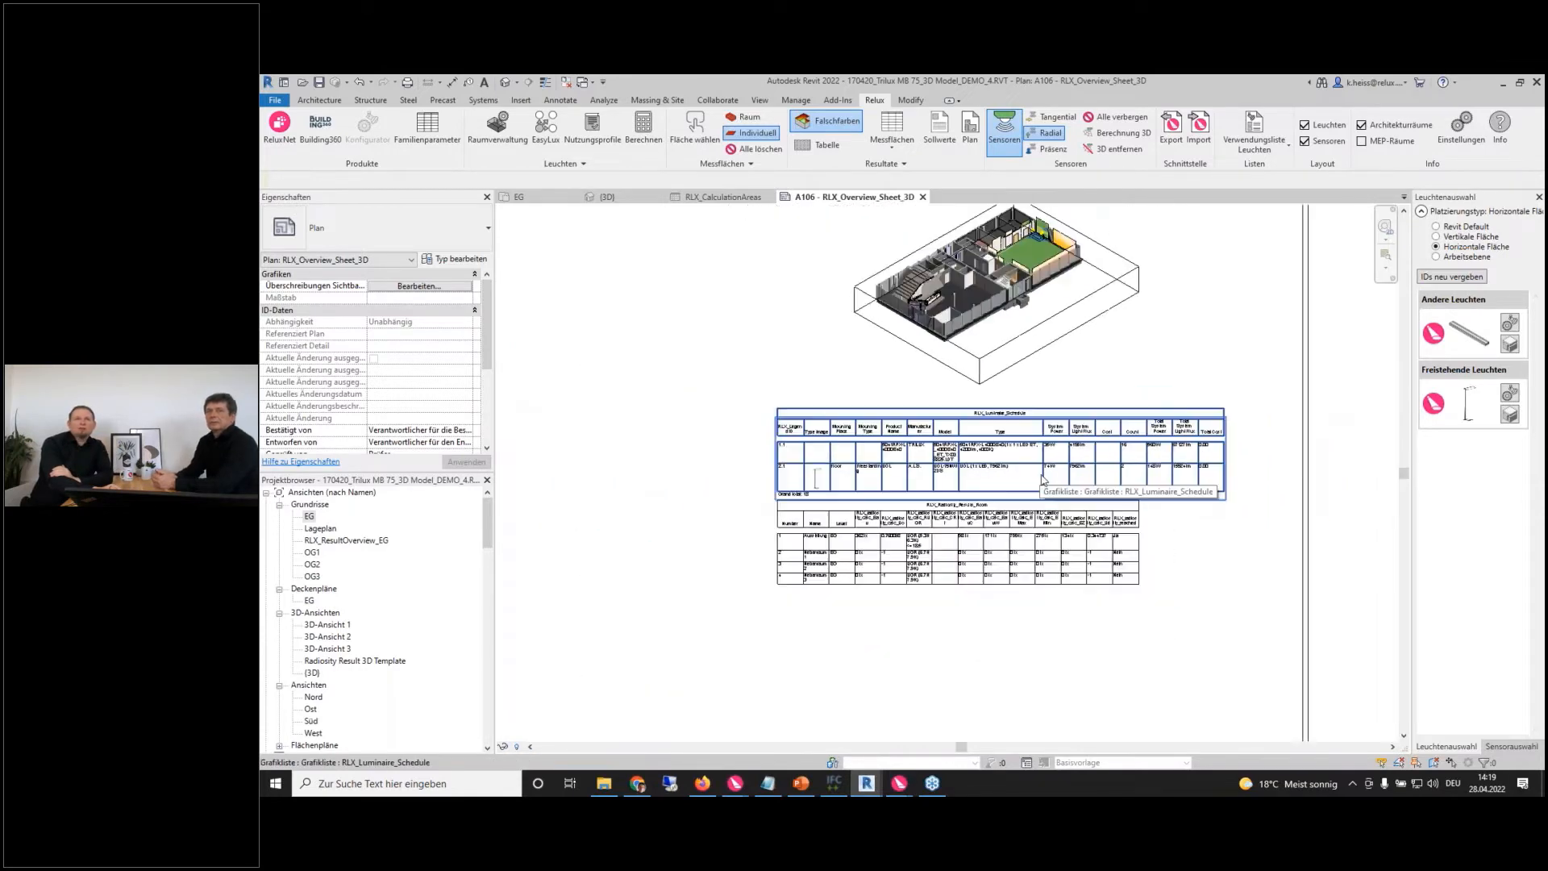
pyautogui.scroll(-3, 1084, 540)
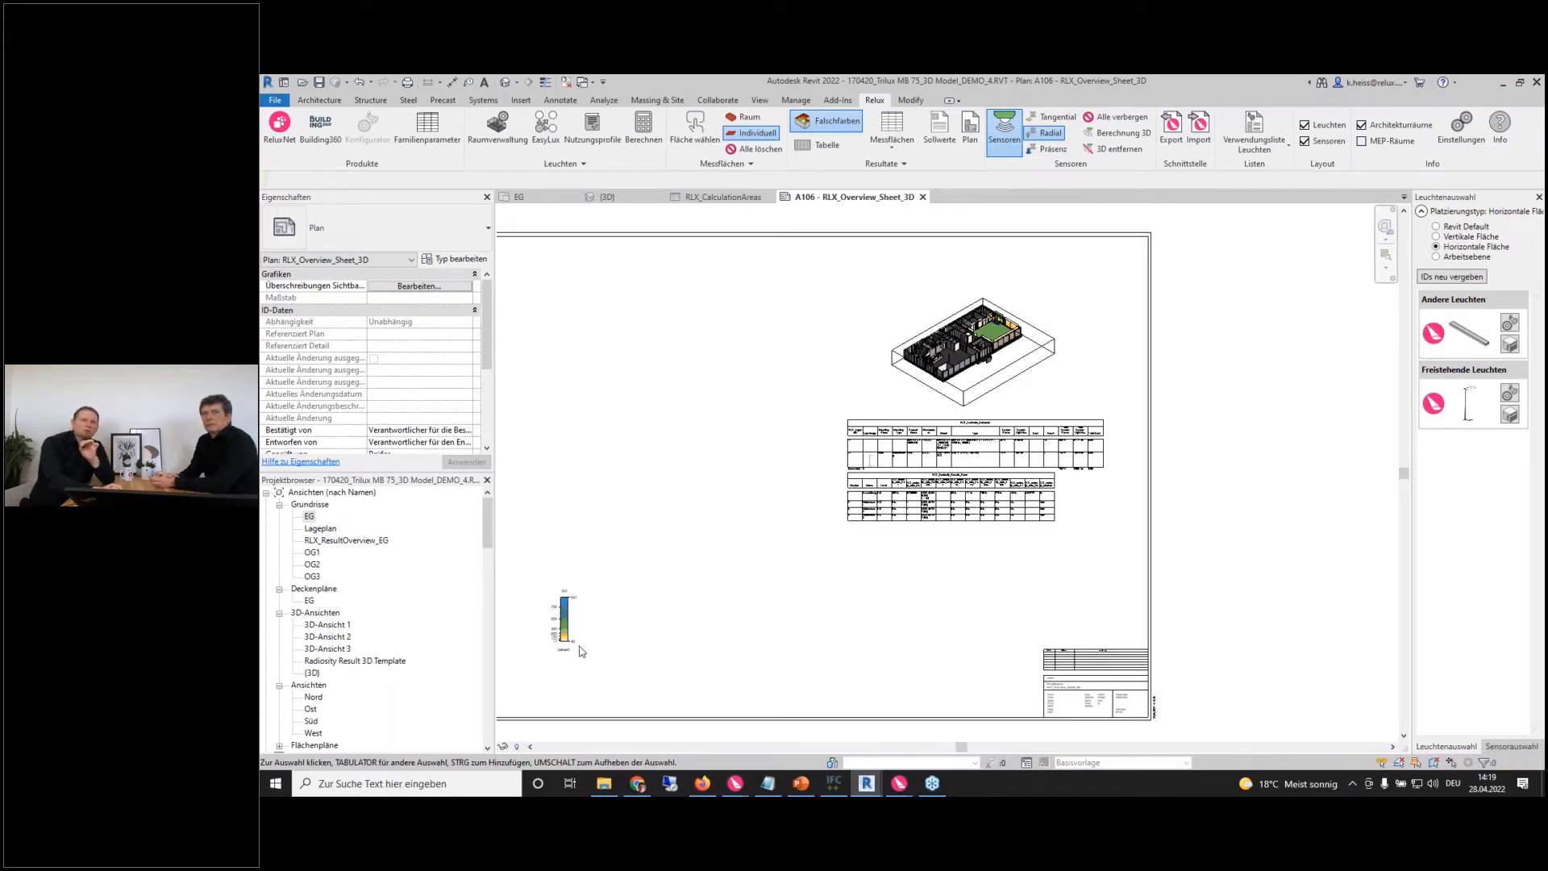
# - Switch to the rac_basic_sample_project model and move the false-colour legend in the 3D view up above the trees
pyautogui.moveTo(869, 787)
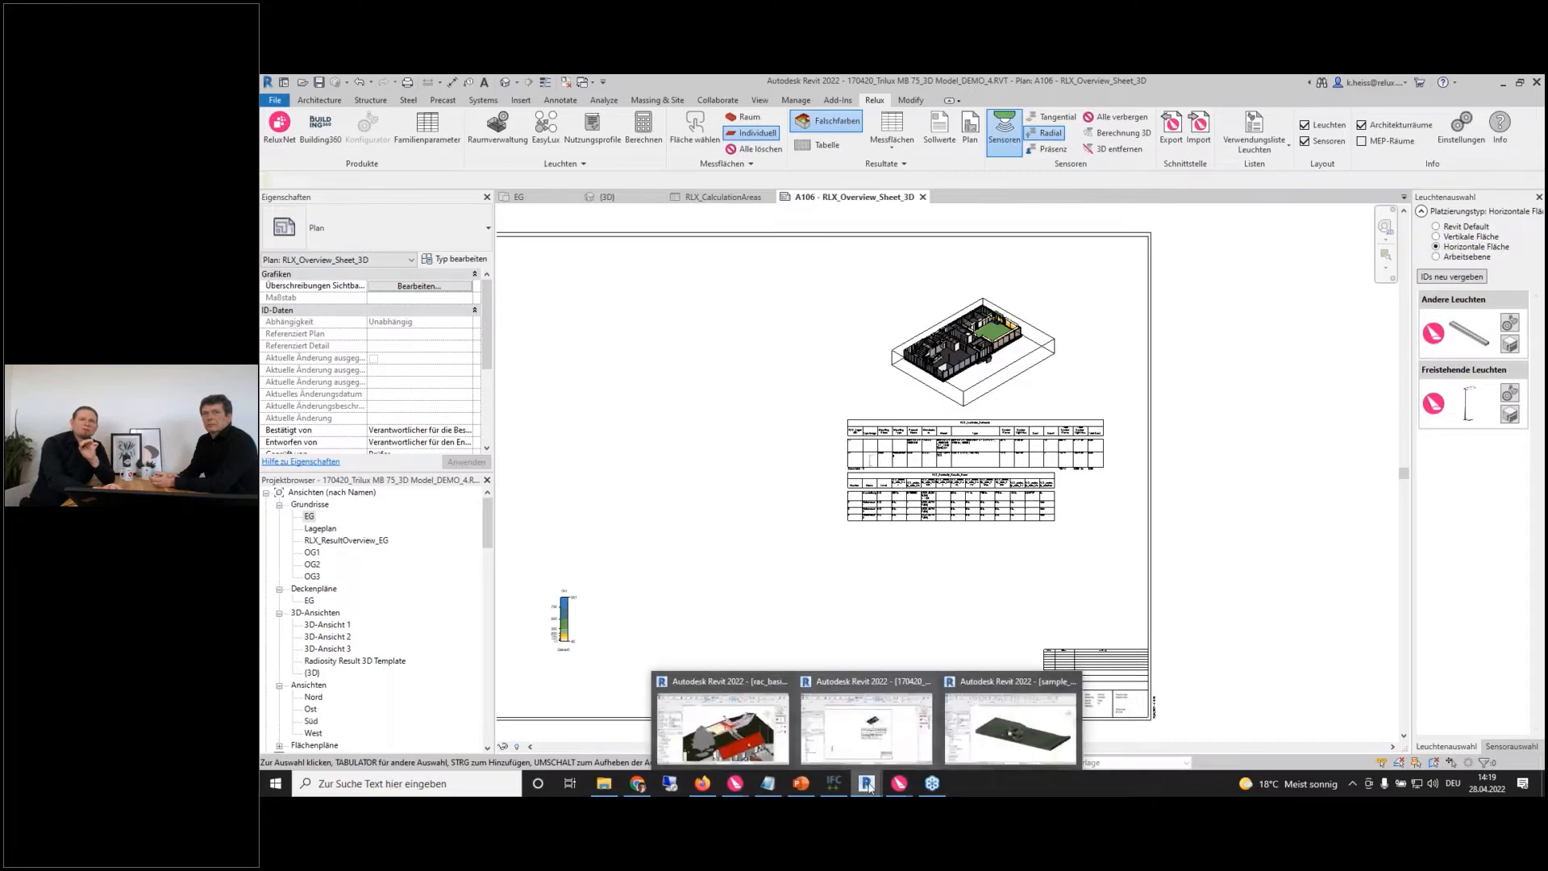
pyautogui.click(725, 722)
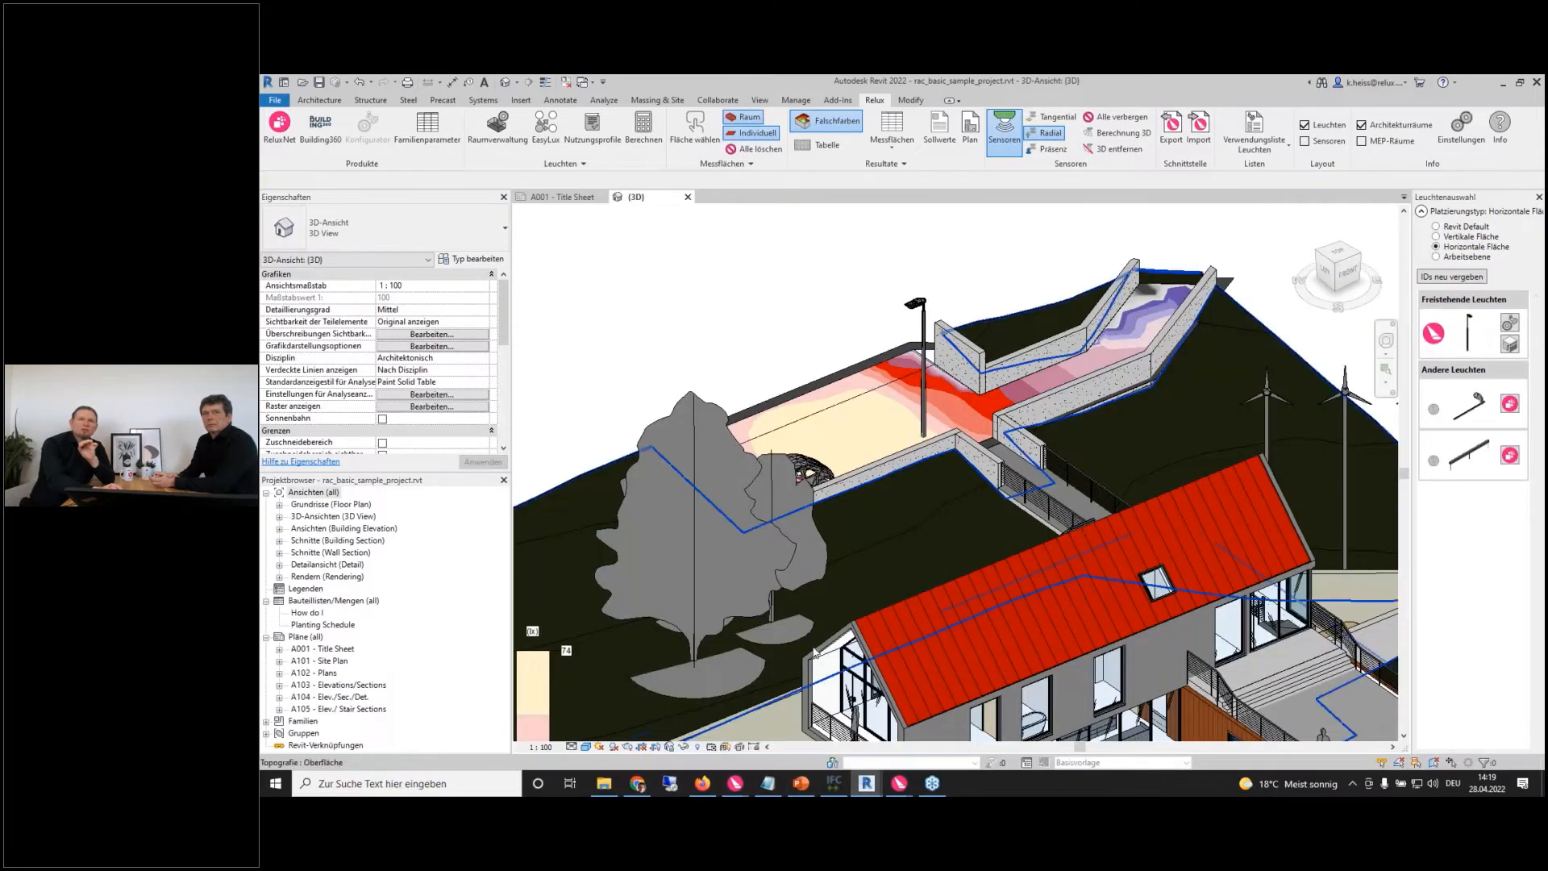
pyautogui.scroll(4, 1052, 632)
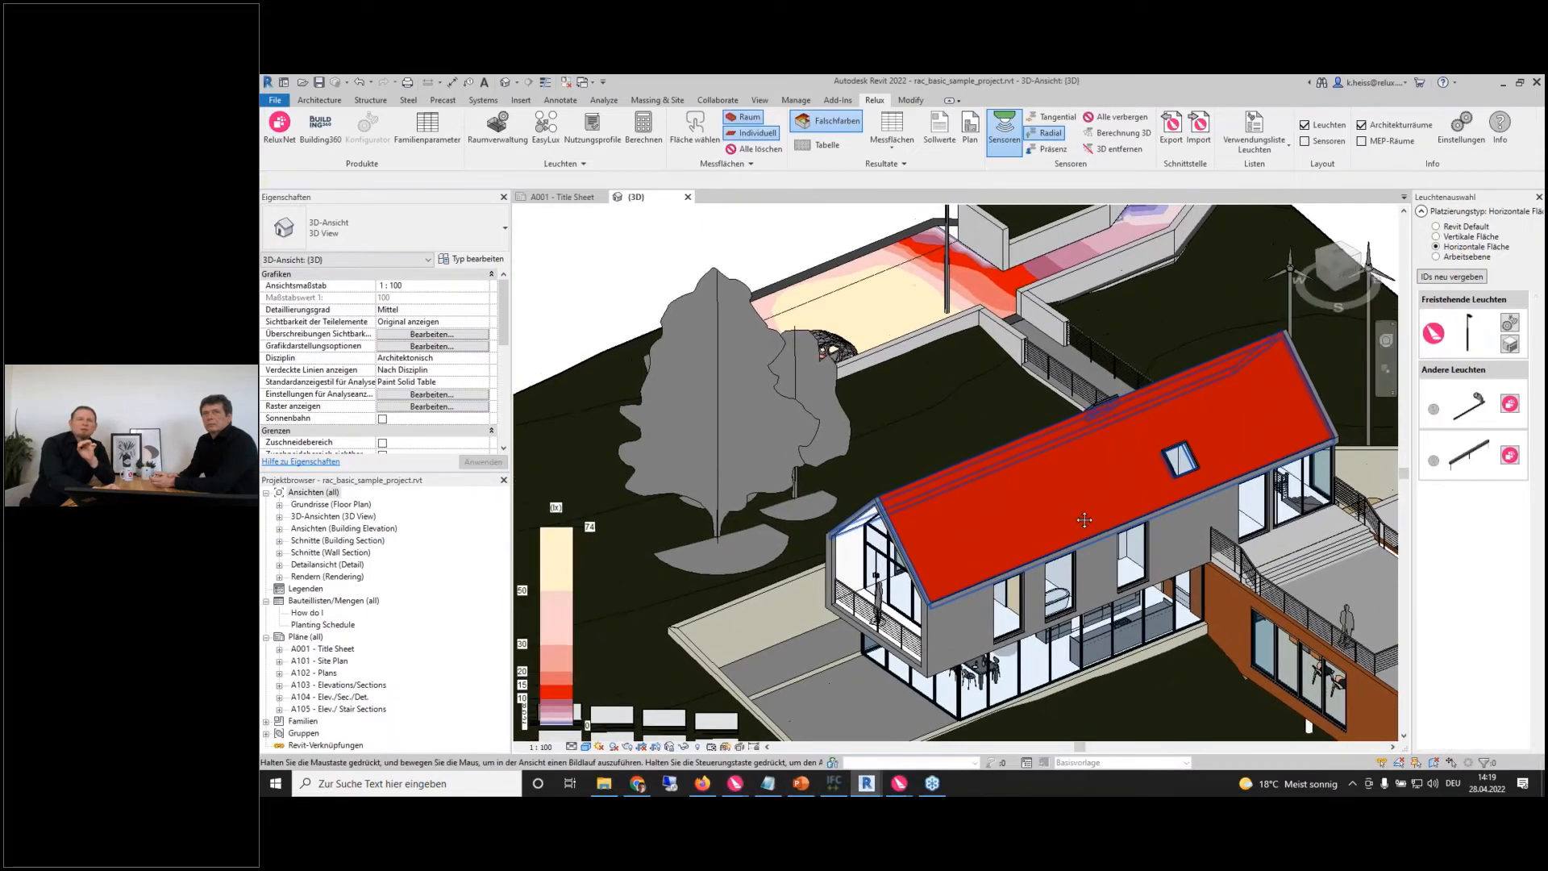
pyautogui.scroll(-3, 967, 466)
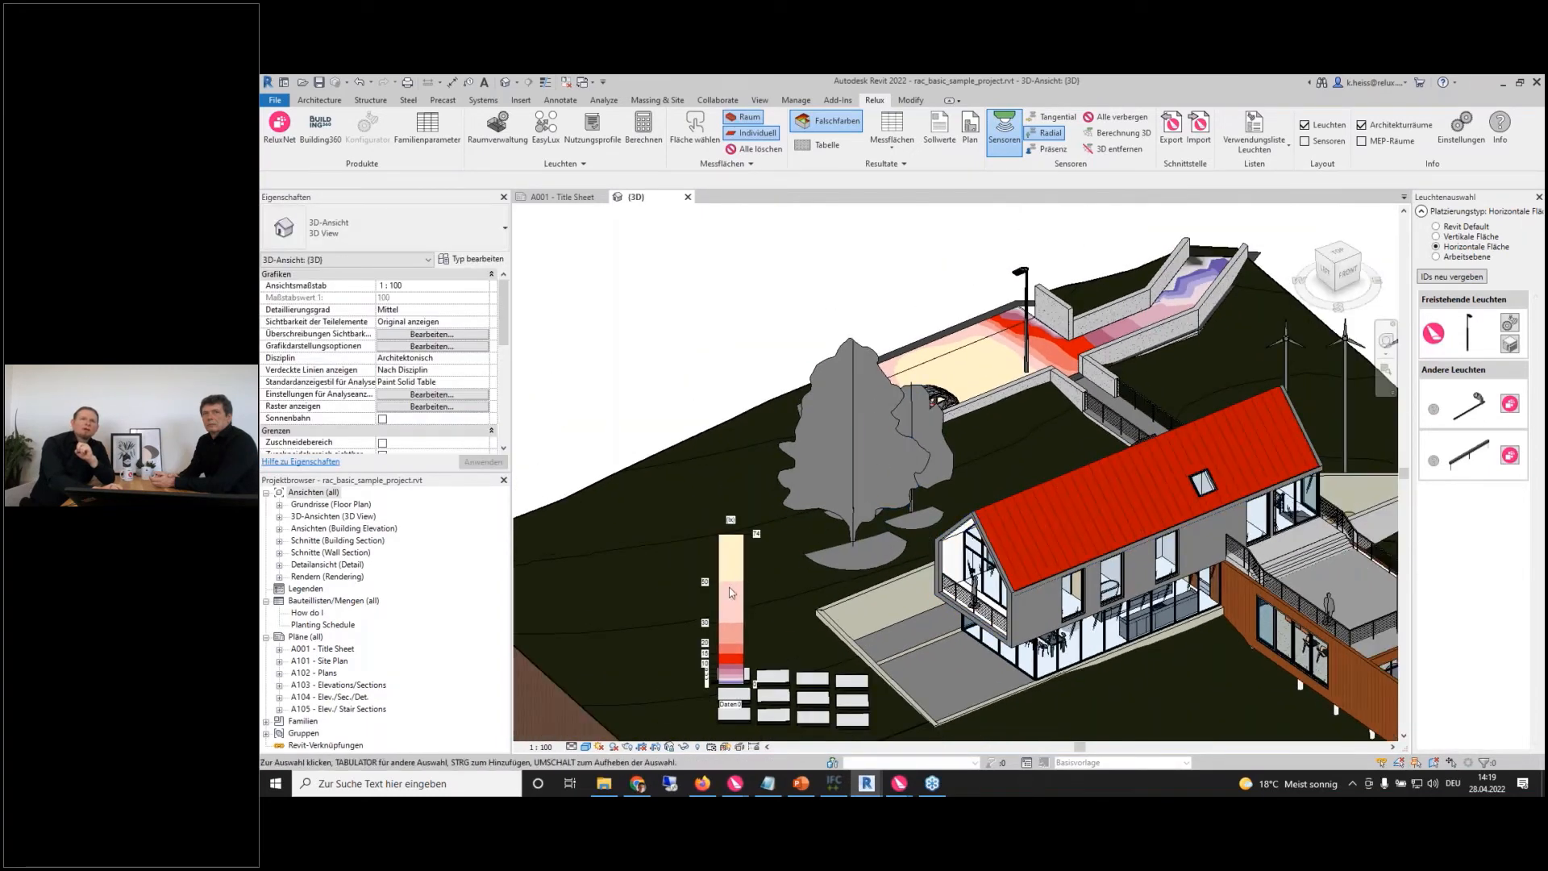
pyautogui.click(735, 583)
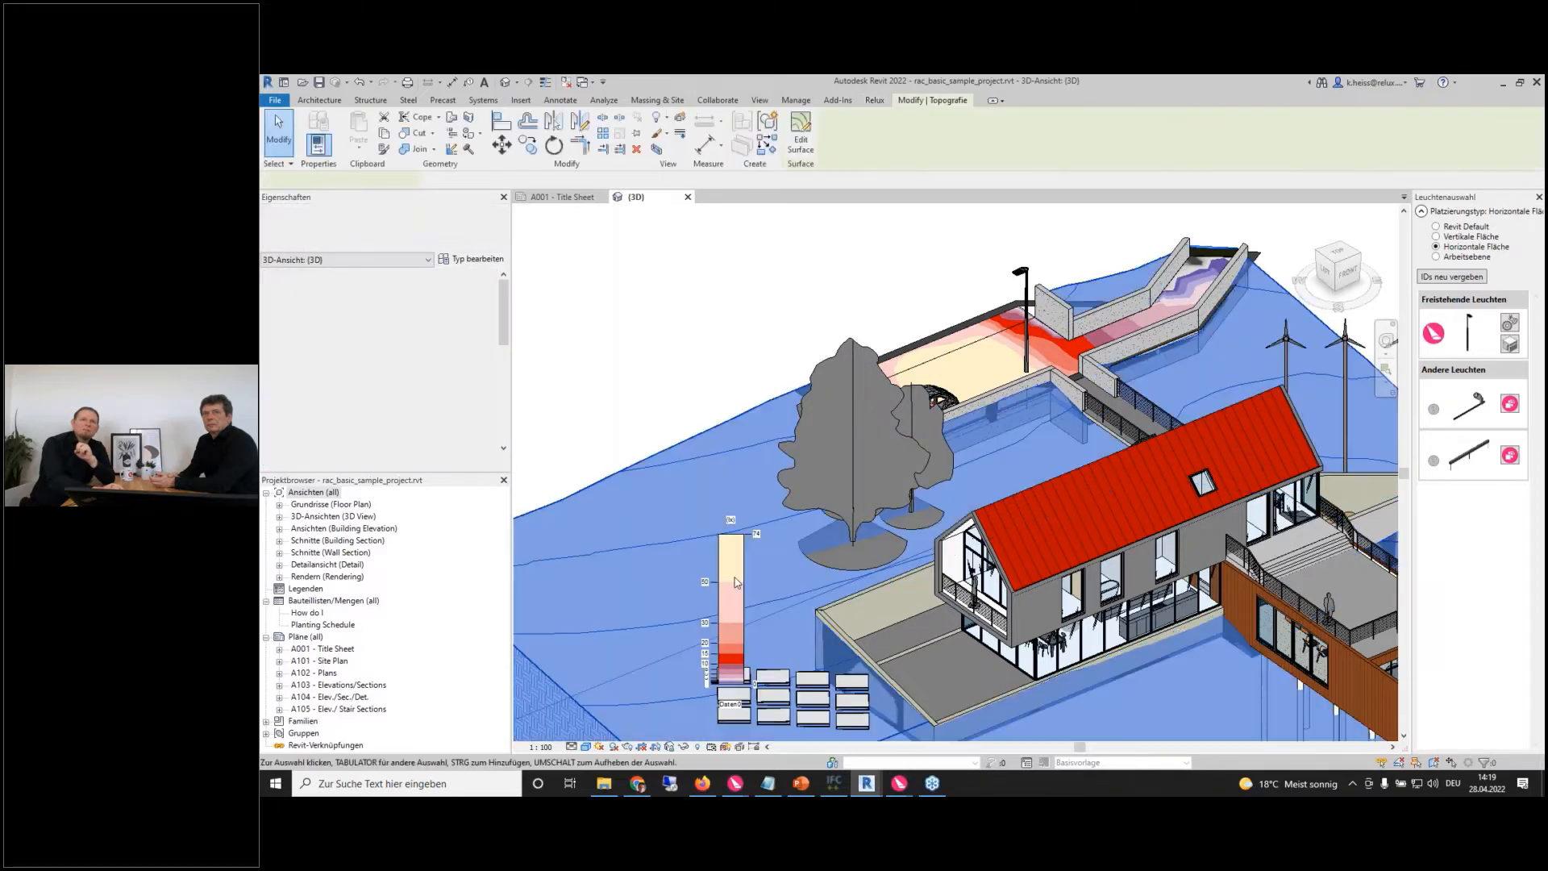
pyautogui.click(738, 584)
pyautogui.moveTo(738, 587); pyautogui.dragTo(771, 332)
pyautogui.moveTo(959, 506); pyautogui.dragTo(960, 571, button='middle')
pyautogui.scroll(2, 960, 571)
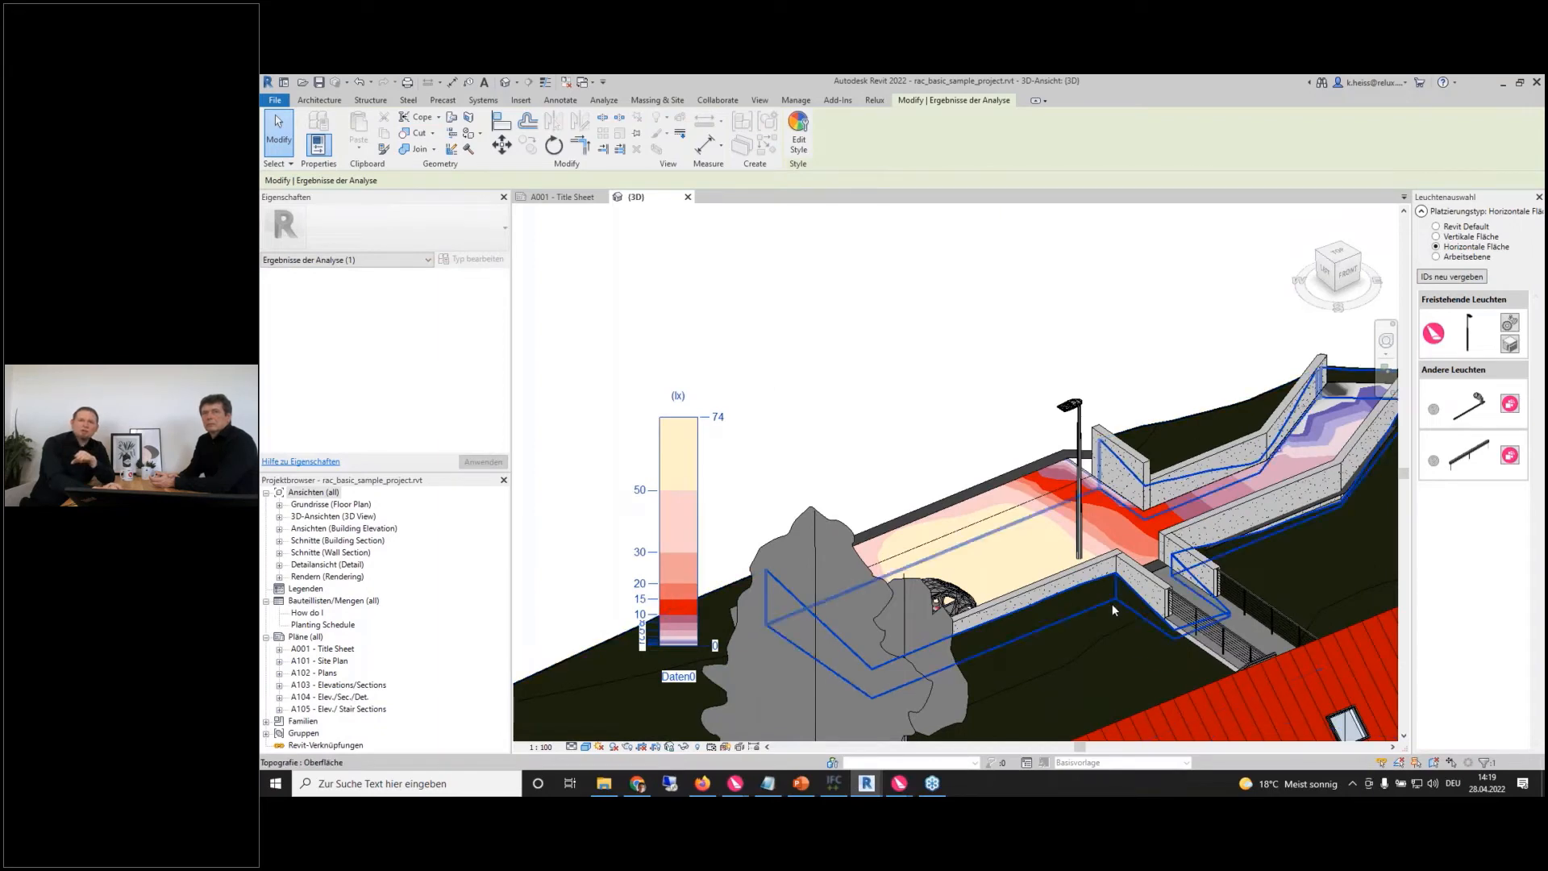
pyautogui.click(876, 101)
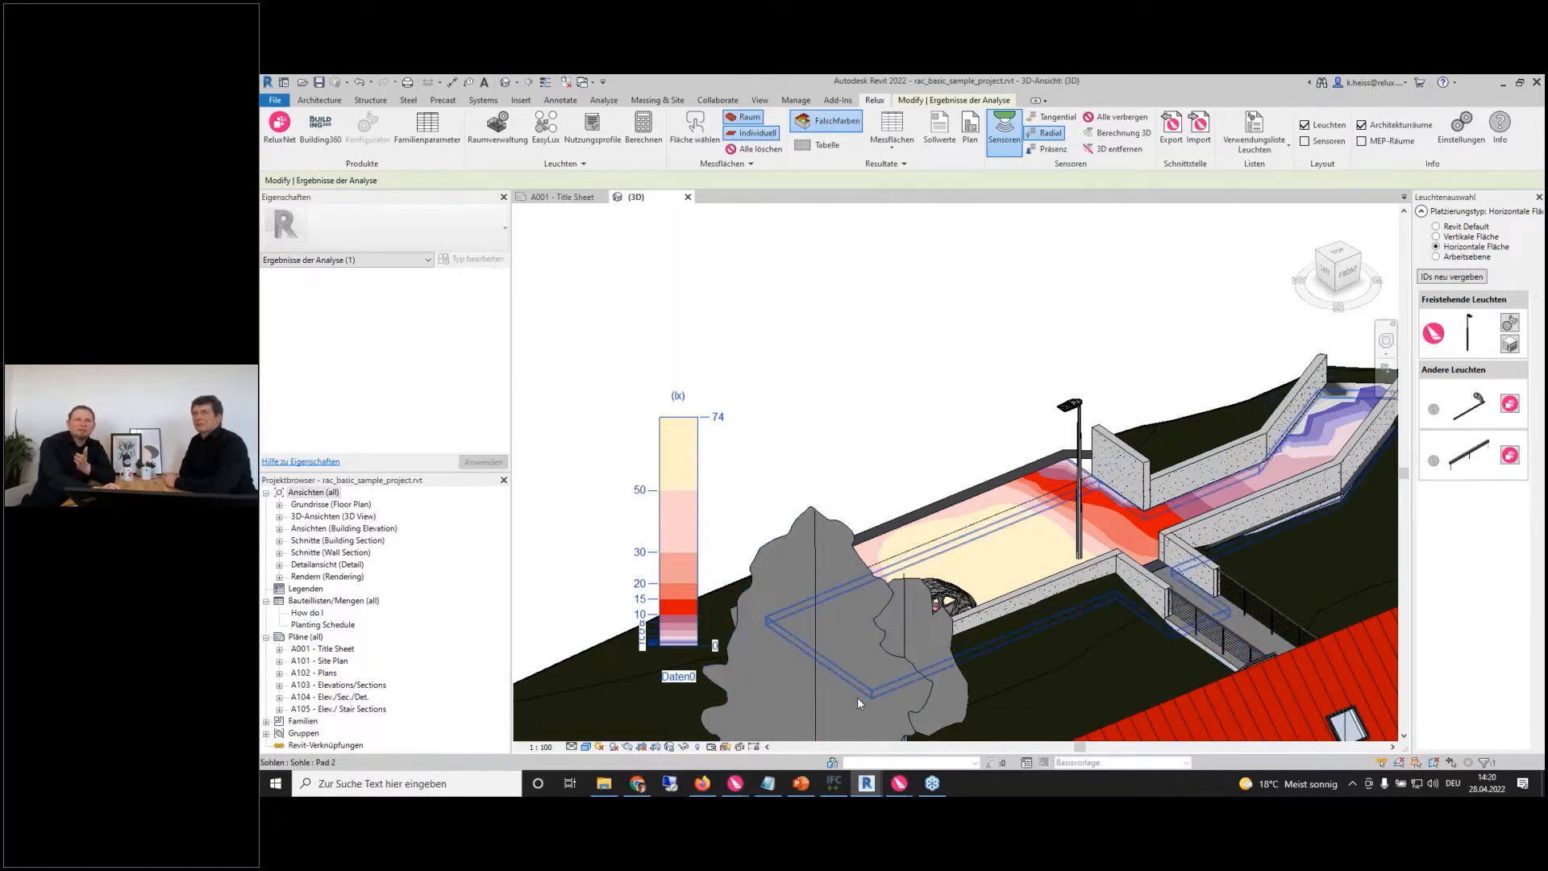
pyautogui.moveTo(1201, 641); pyautogui.dragTo(1042, 506, button='middle')
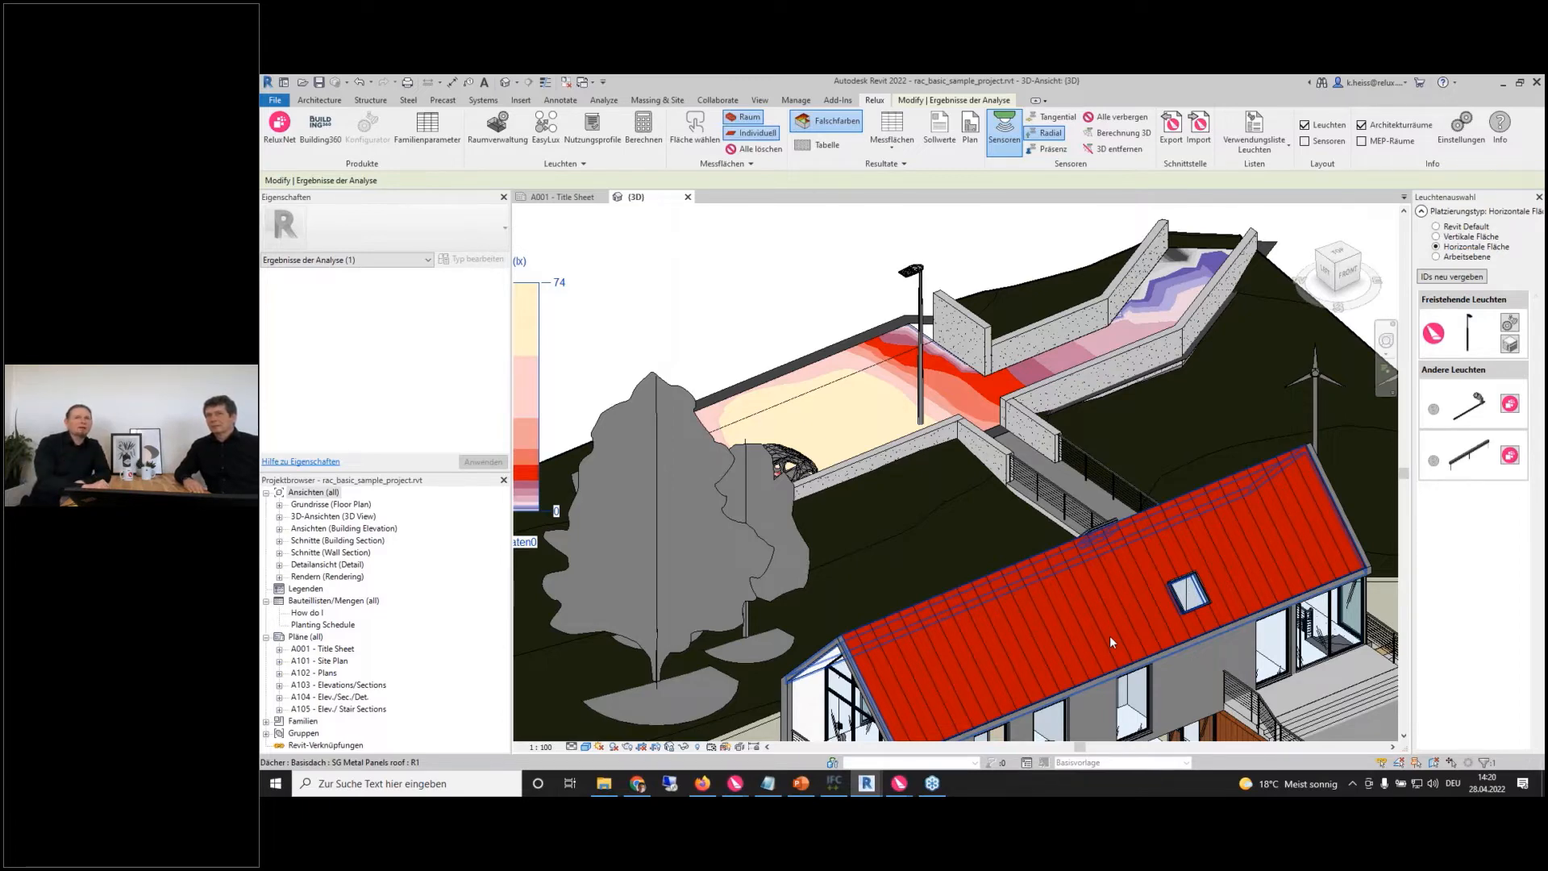
pyautogui.moveTo(798, 444); pyautogui.dragTo(894, 454, button='middle')
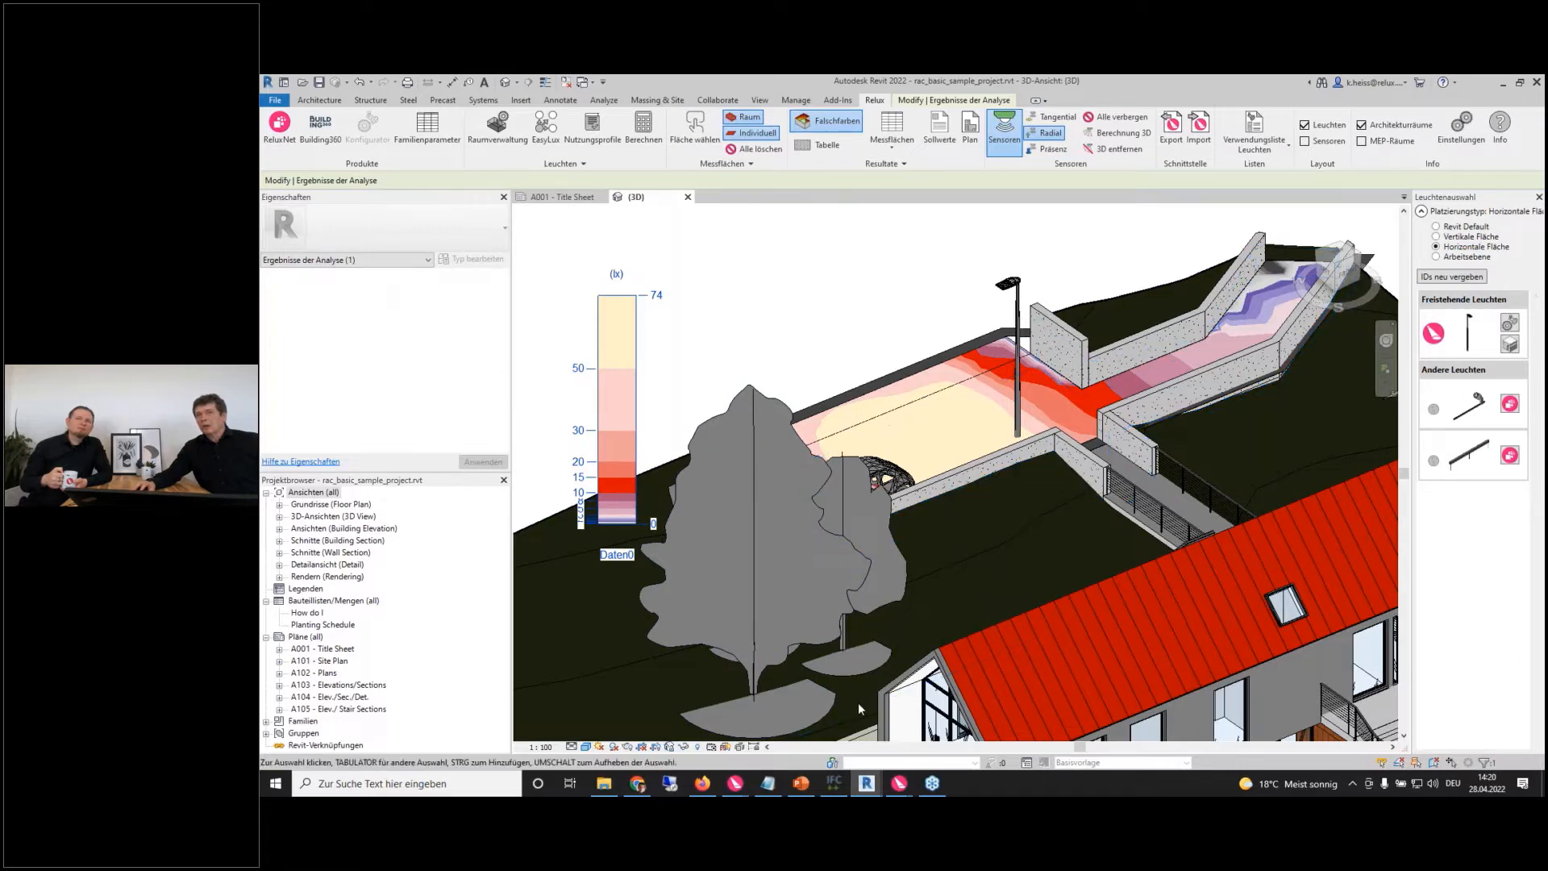
# - Switch to the sample_project model and examine the sloped-glazing skylights on the building's roof in the 3D view
pyautogui.moveTo(866, 786)
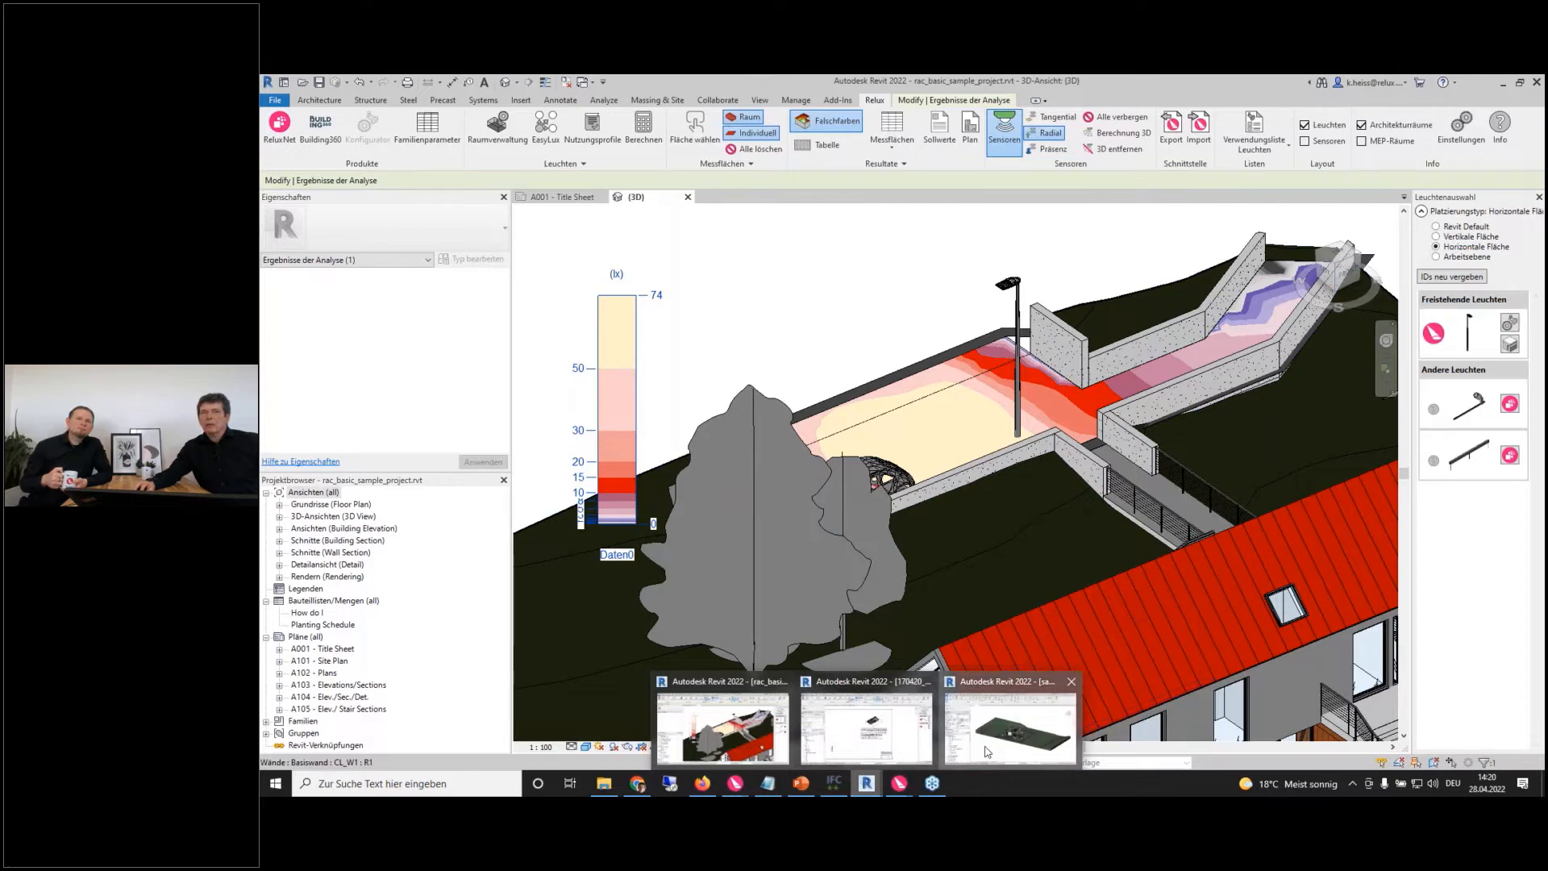
pyautogui.click(1010, 725)
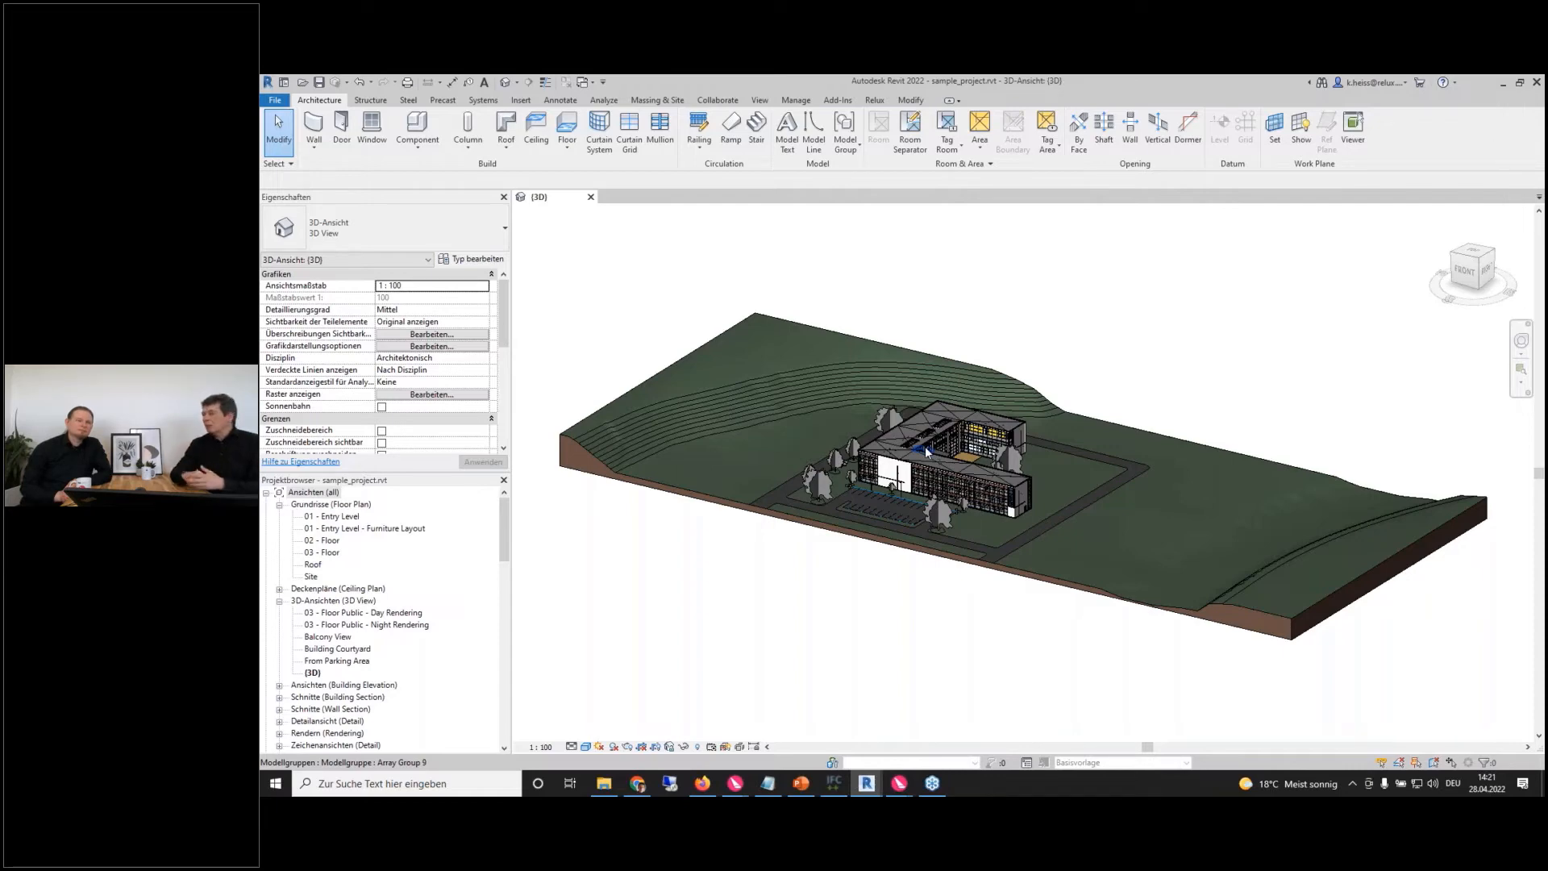
pyautogui.click(925, 450)
pyautogui.scroll(4, 935, 435)
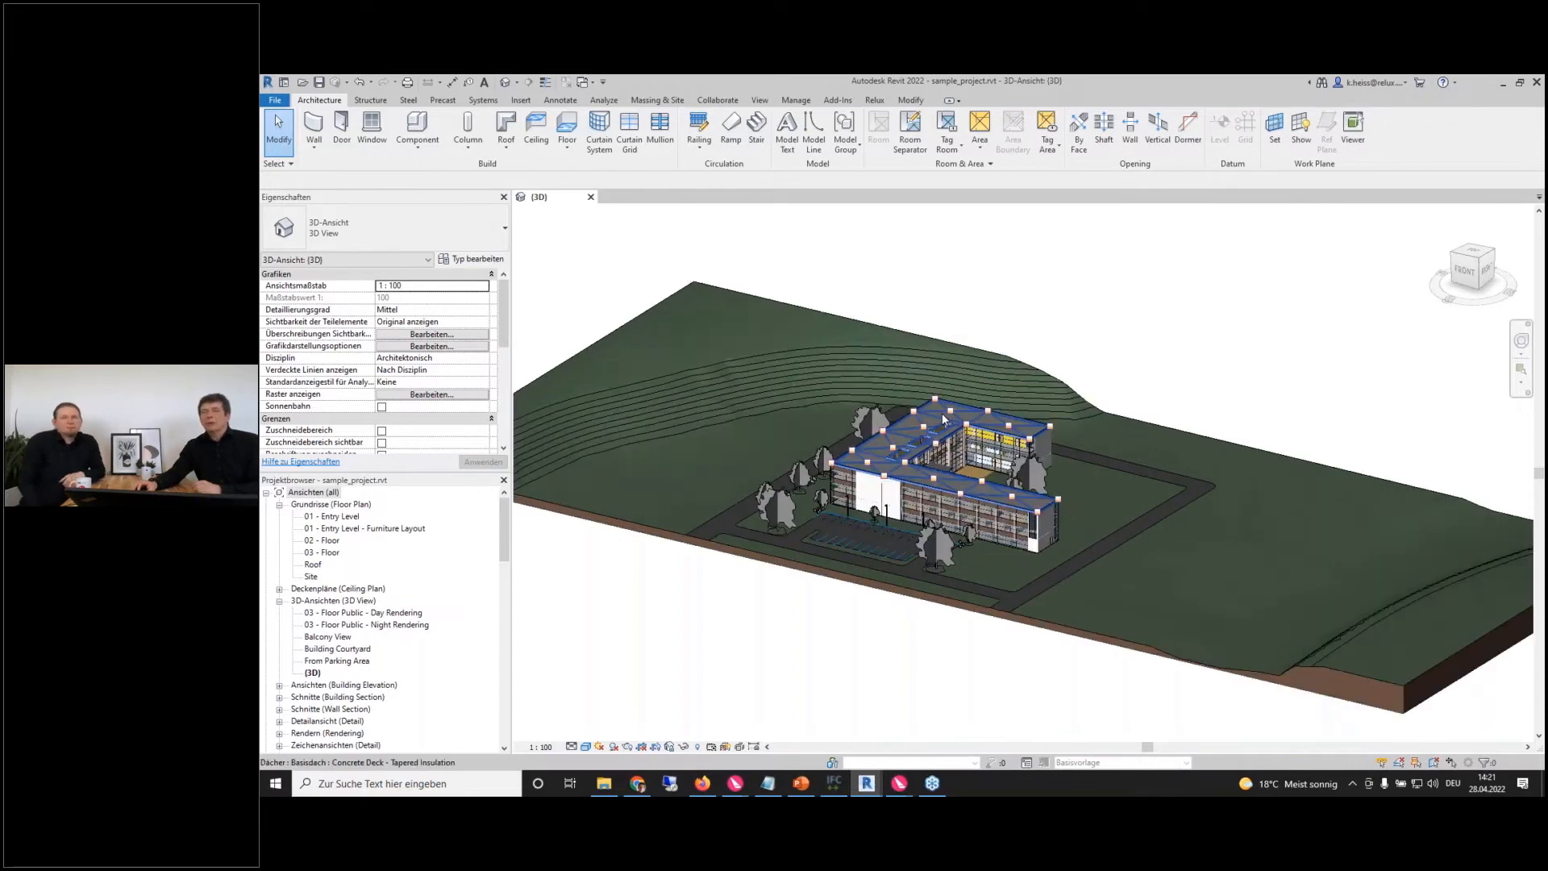
pyautogui.press('Escape')
pyautogui.scroll(4, 940, 414)
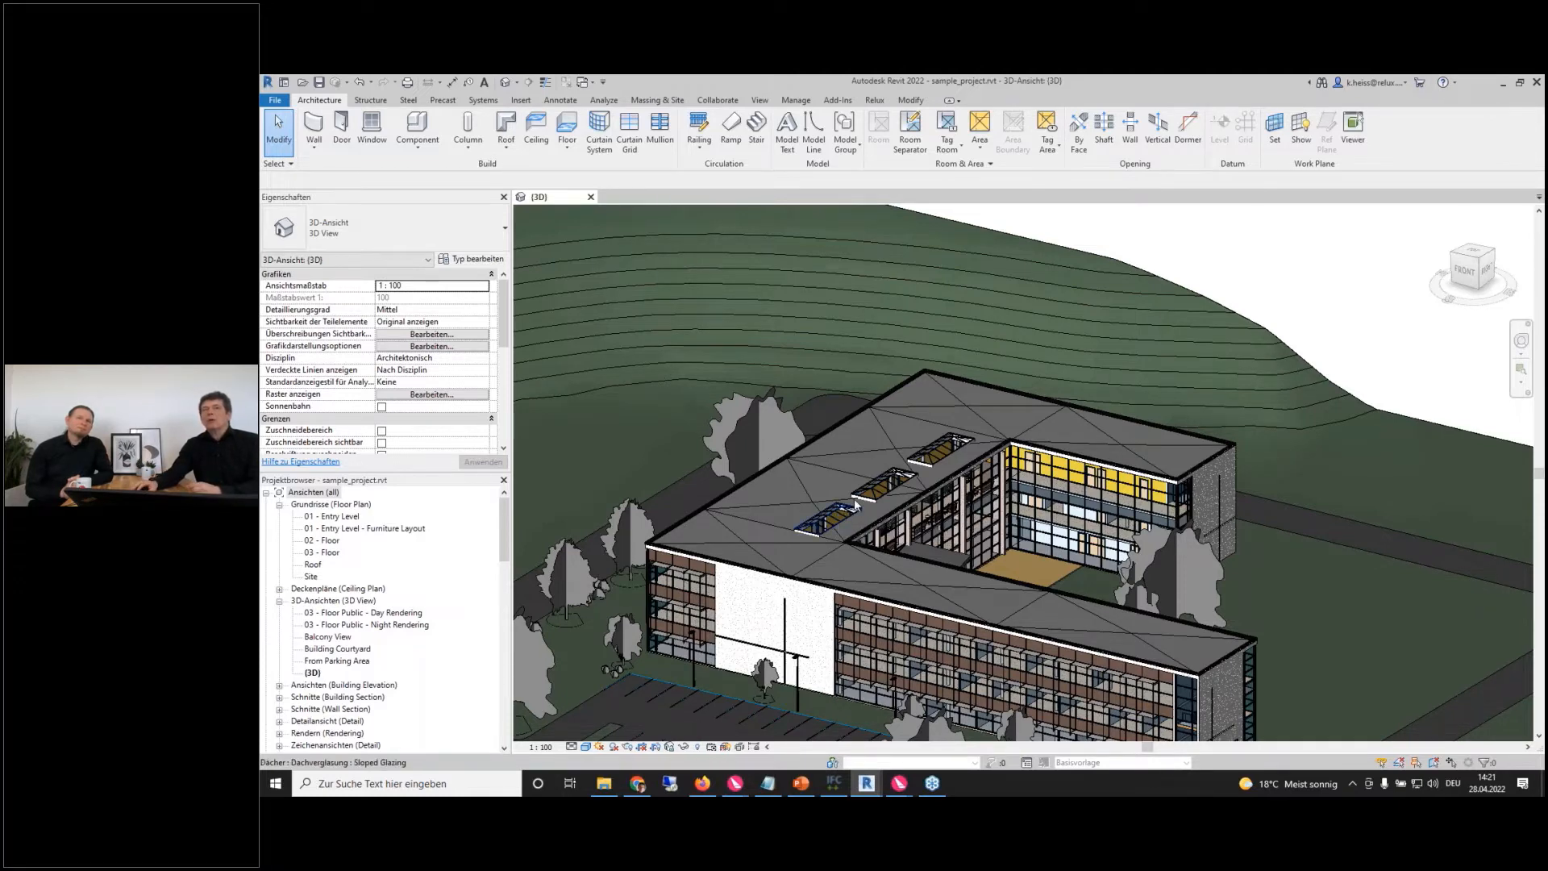
pyautogui.click(838, 520)
pyautogui.scroll(4, 851, 484)
pyautogui.press('Escape')
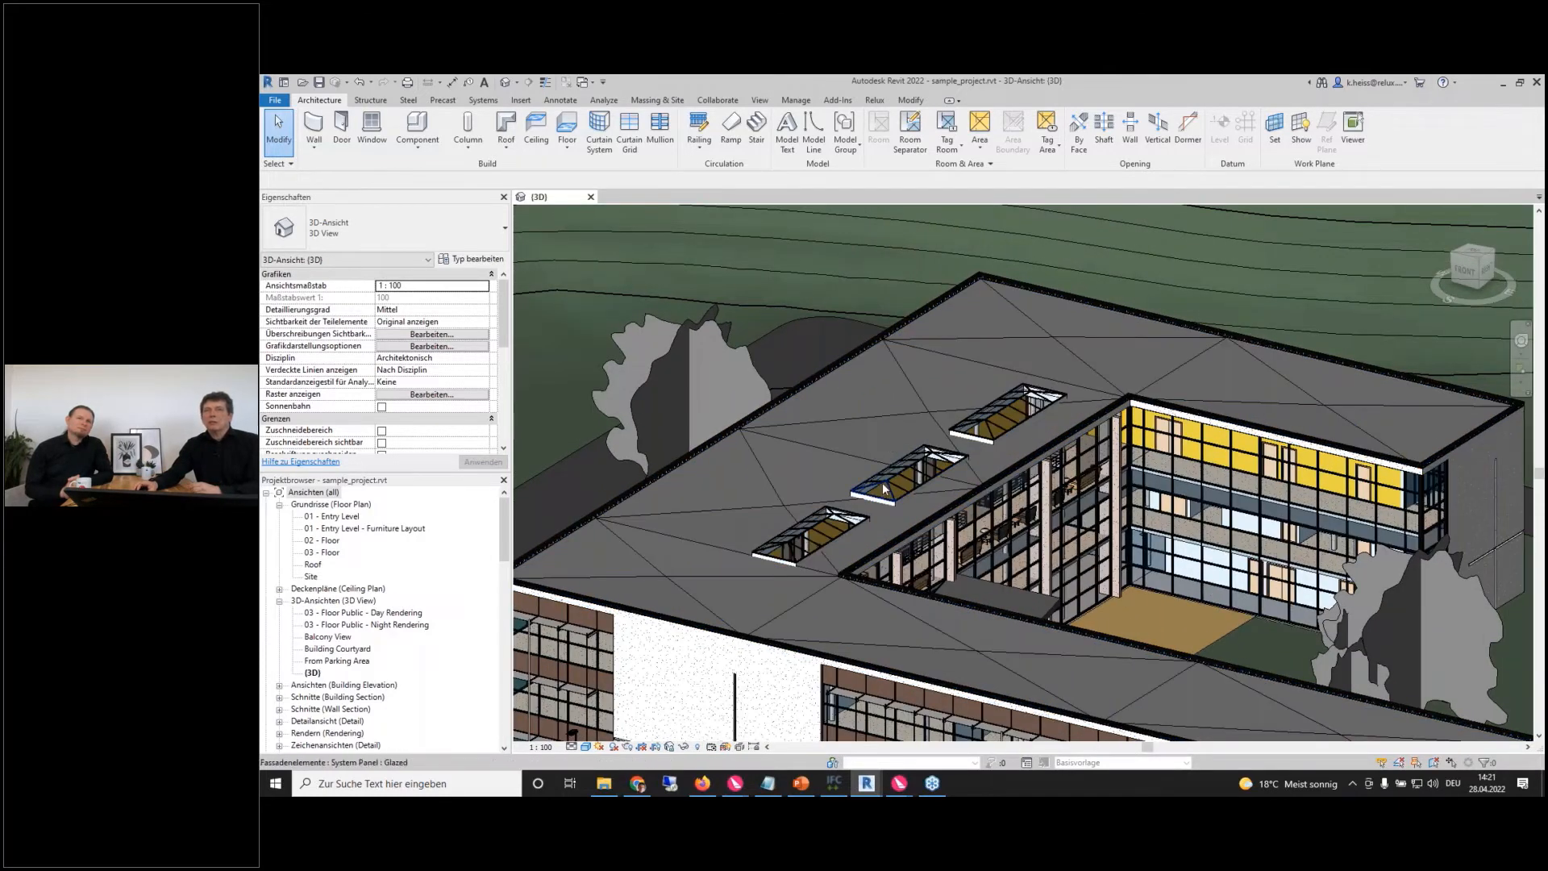
pyautogui.scroll(3, 879, 468)
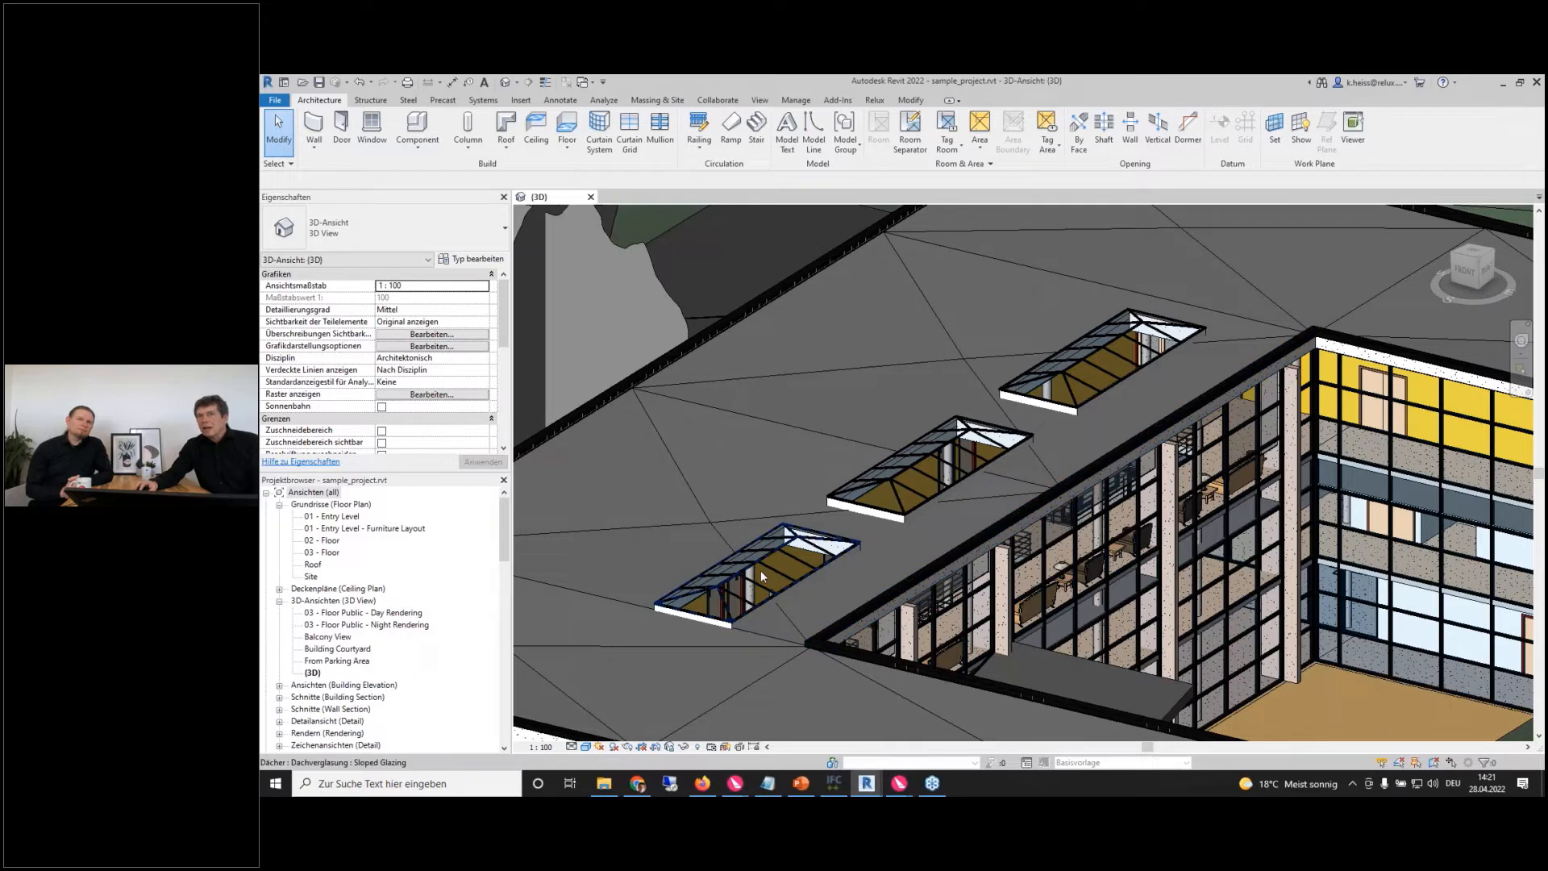
pyautogui.scroll(-2, 718, 575)
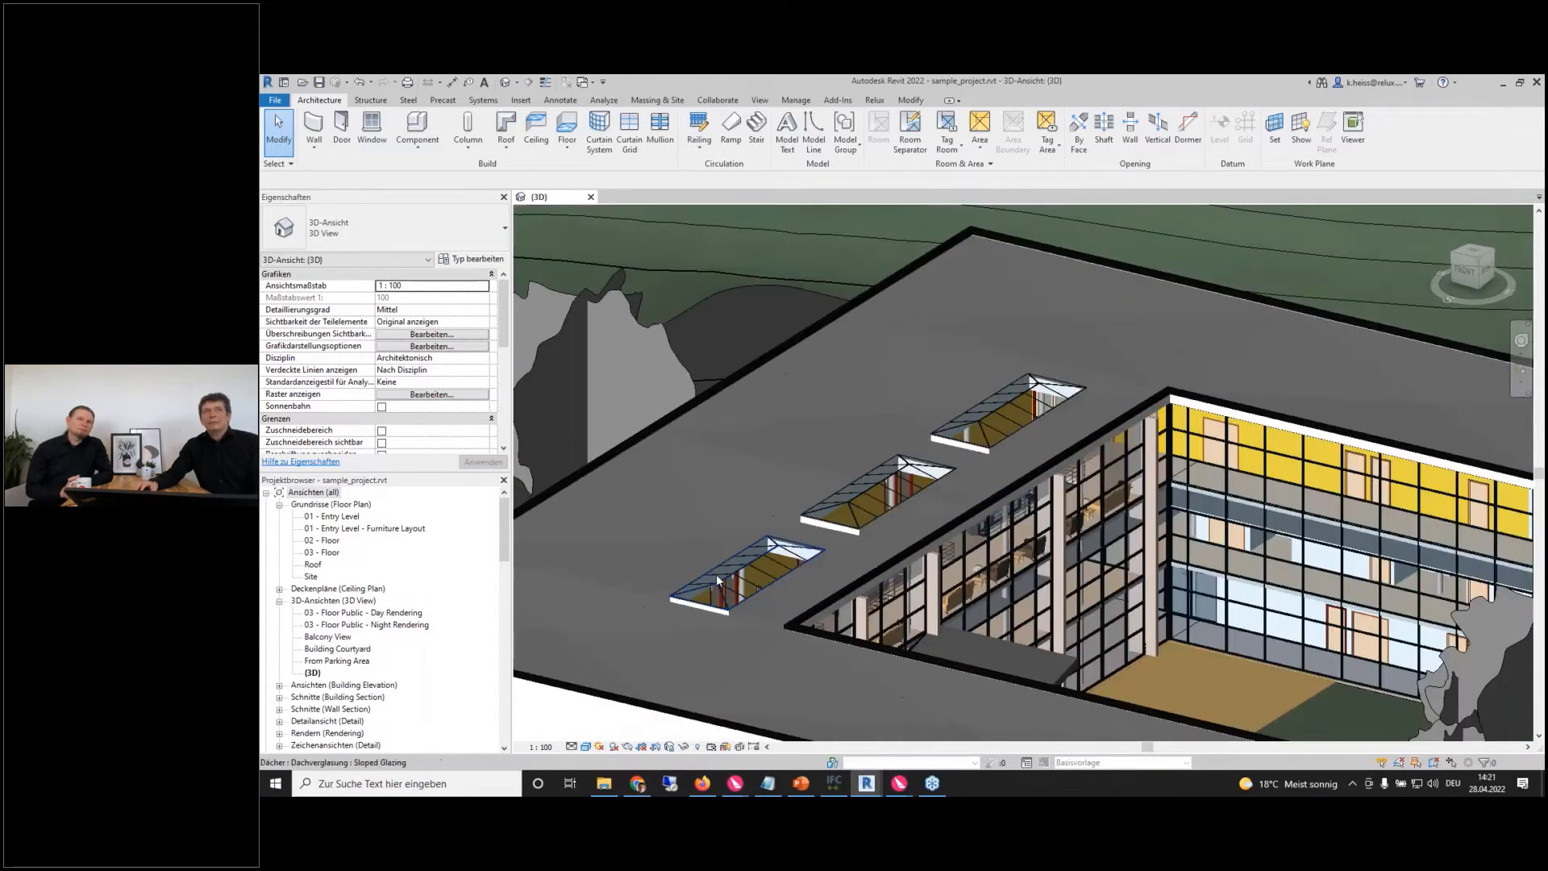
# - Open the 01 - Entry Level floor plan and follow its section mark to the Section Through Main Stair view
pyautogui.click(347, 518)
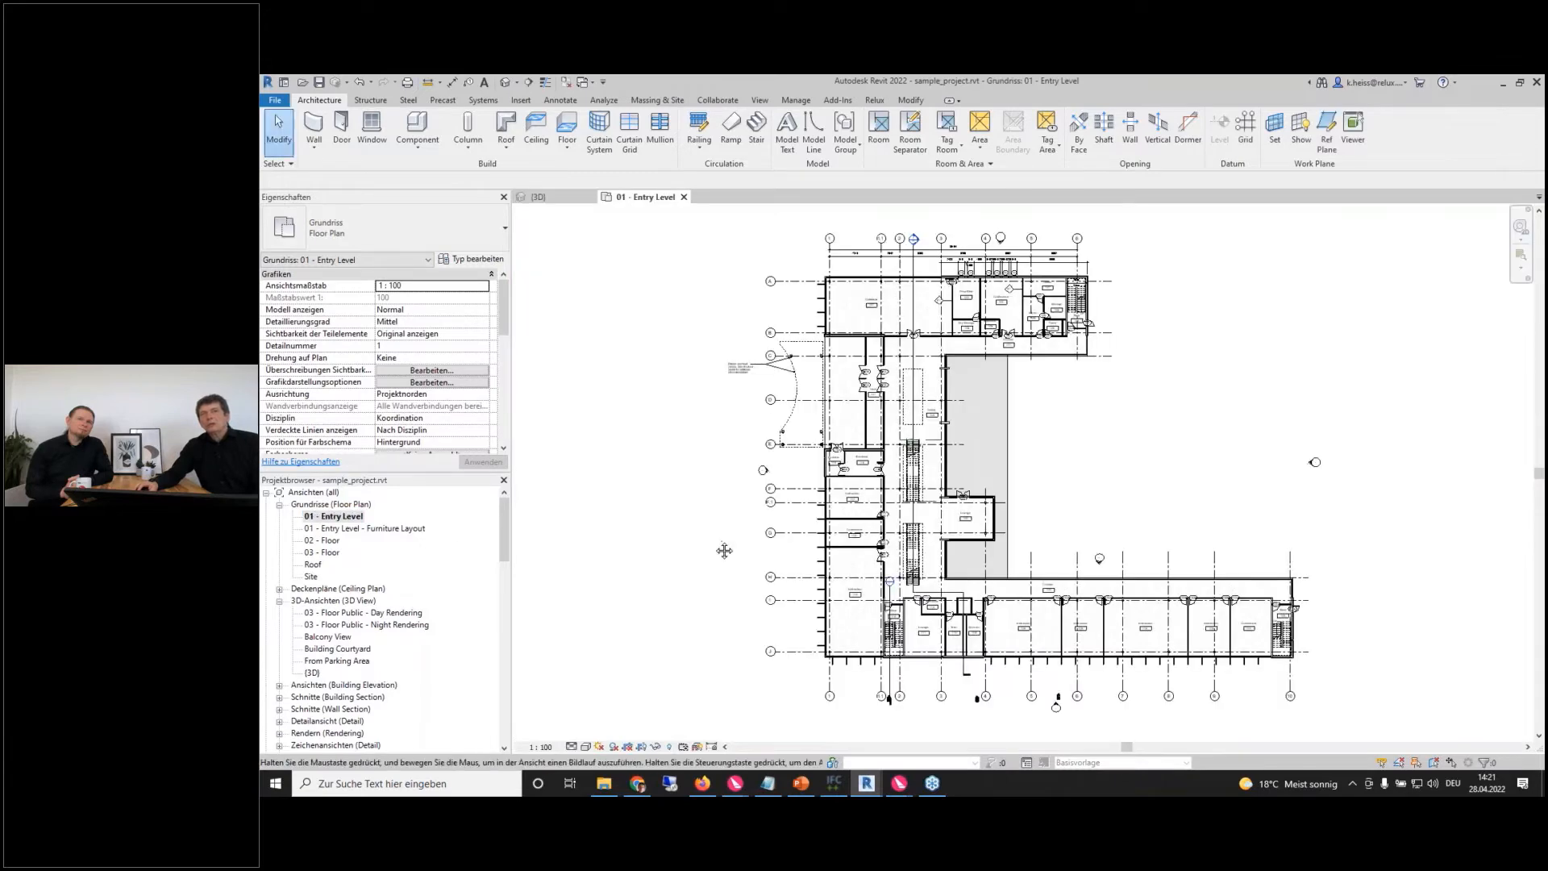
pyautogui.moveTo(723, 551); pyautogui.dragTo(640, 702, button='middle')
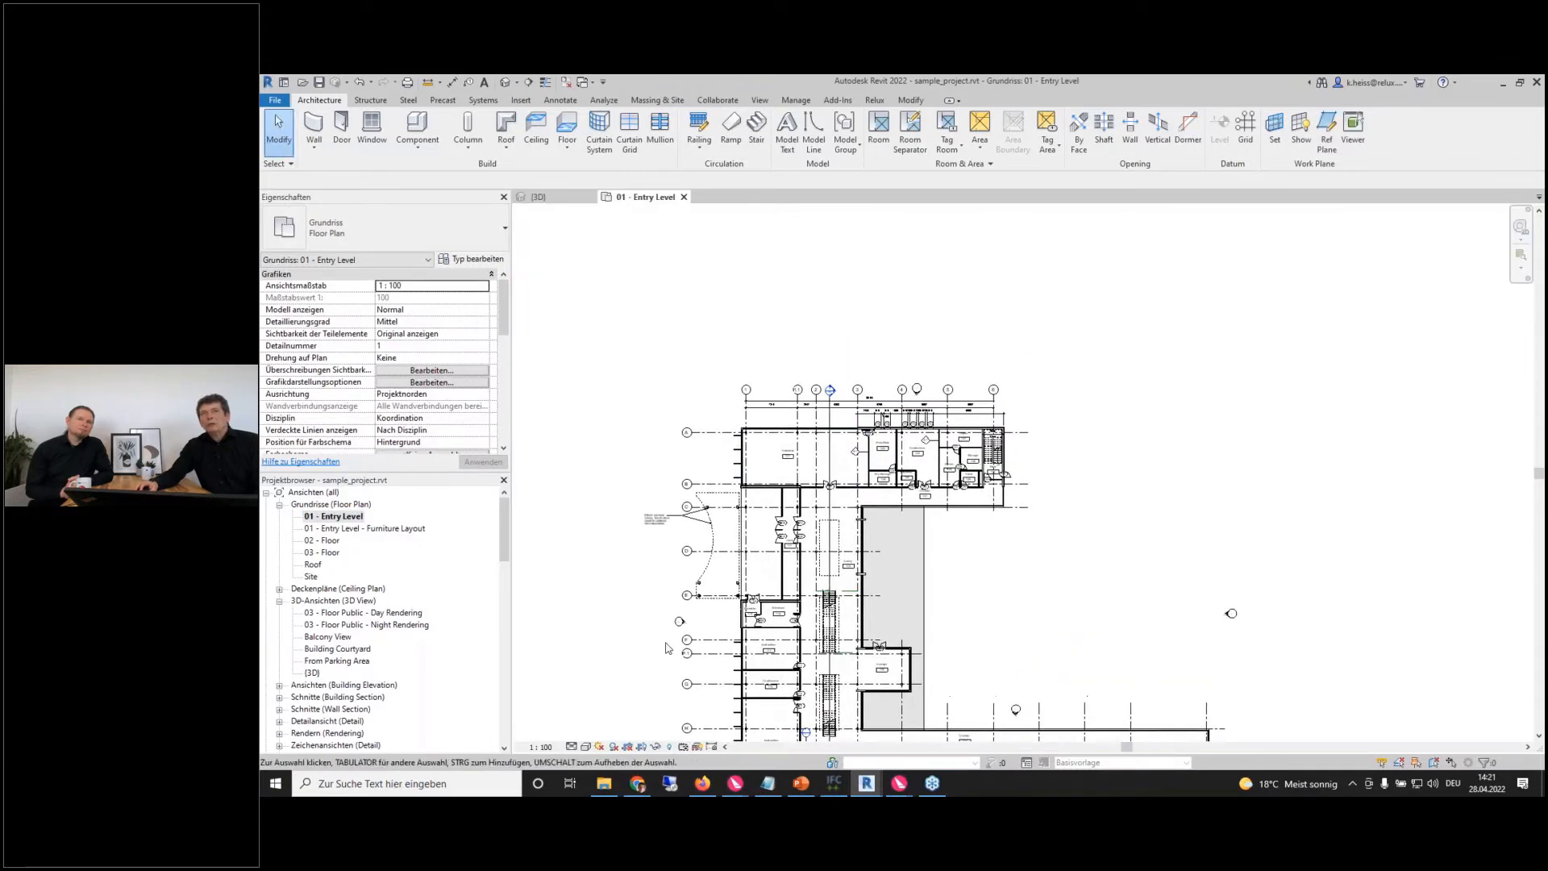
pyautogui.doubleClick(831, 391)
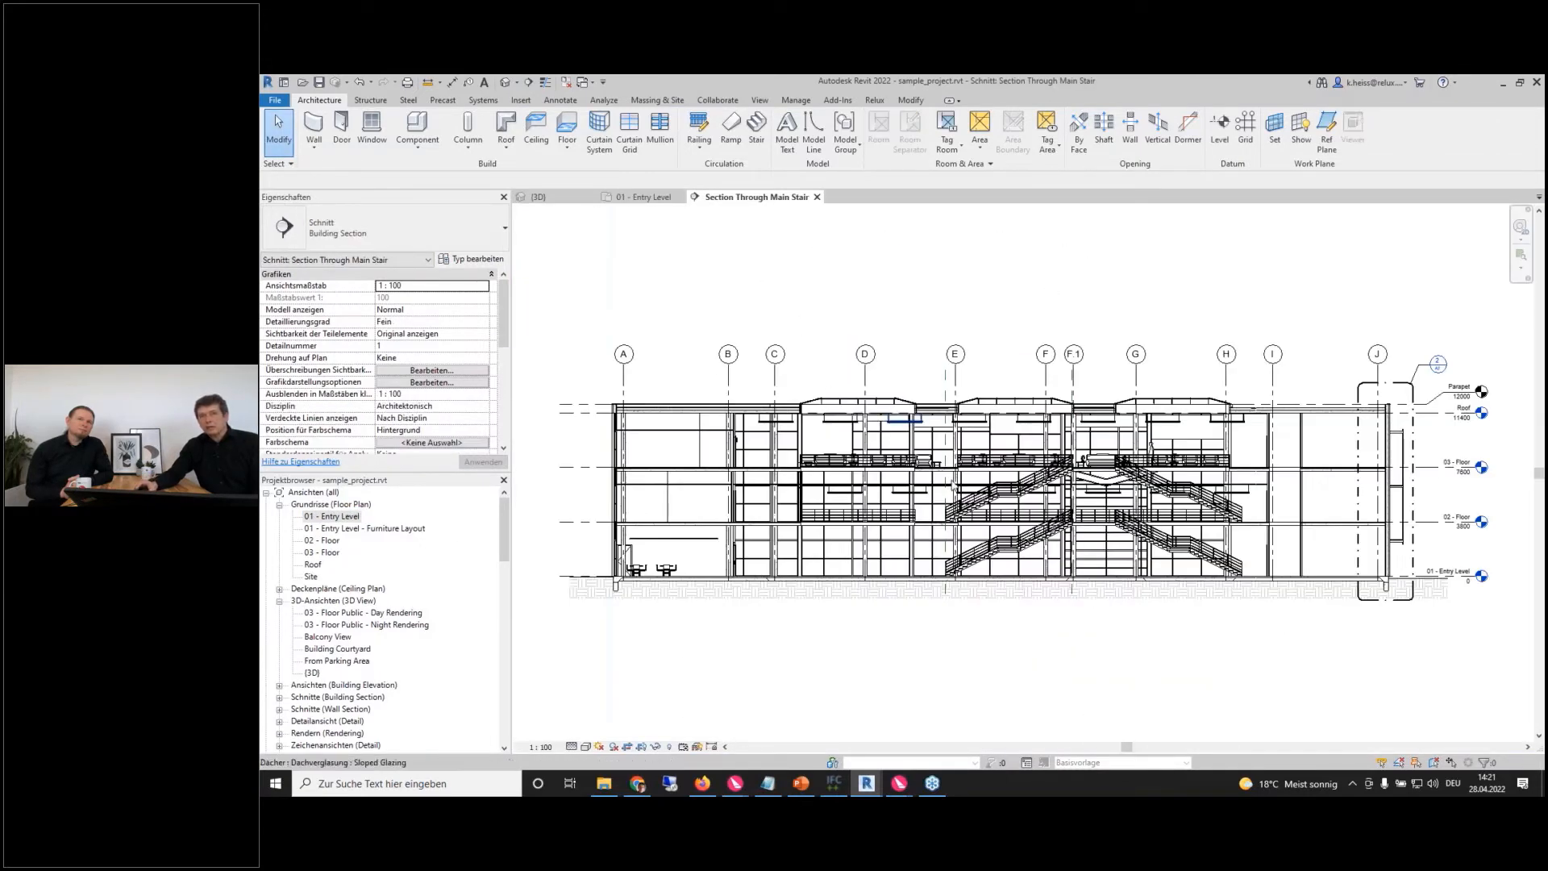
# - Select the third-floor lobby room in the section to examine how its volume extends up into the roof skylights
pyautogui.scroll(4, 1072, 614)
pyautogui.scroll(-2, 1030, 660)
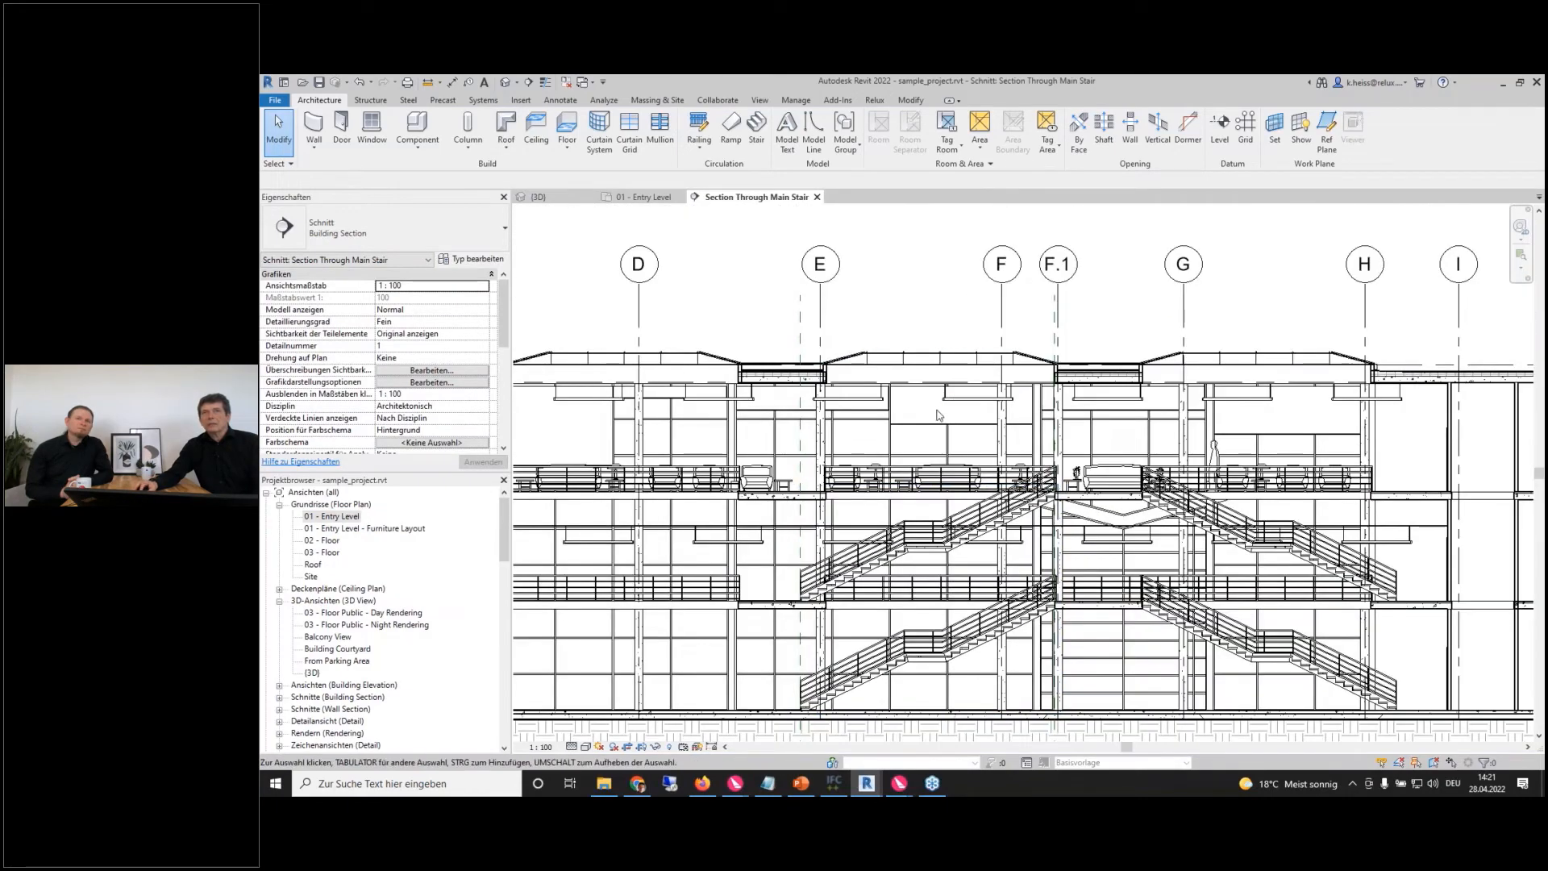
pyautogui.click(878, 445)
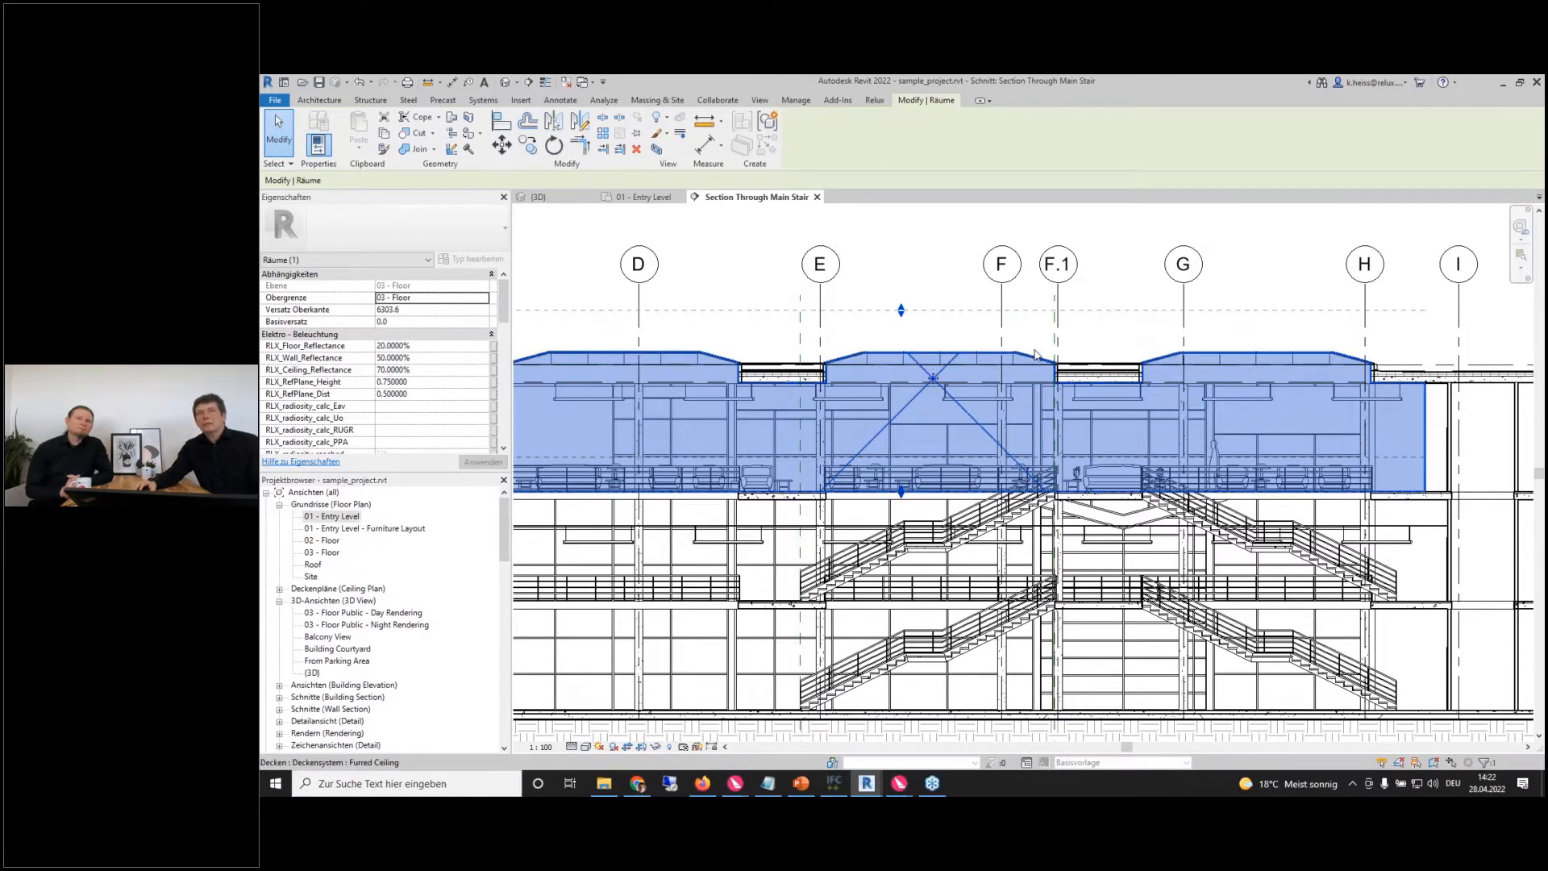
pyautogui.scroll(-1, 945, 276)
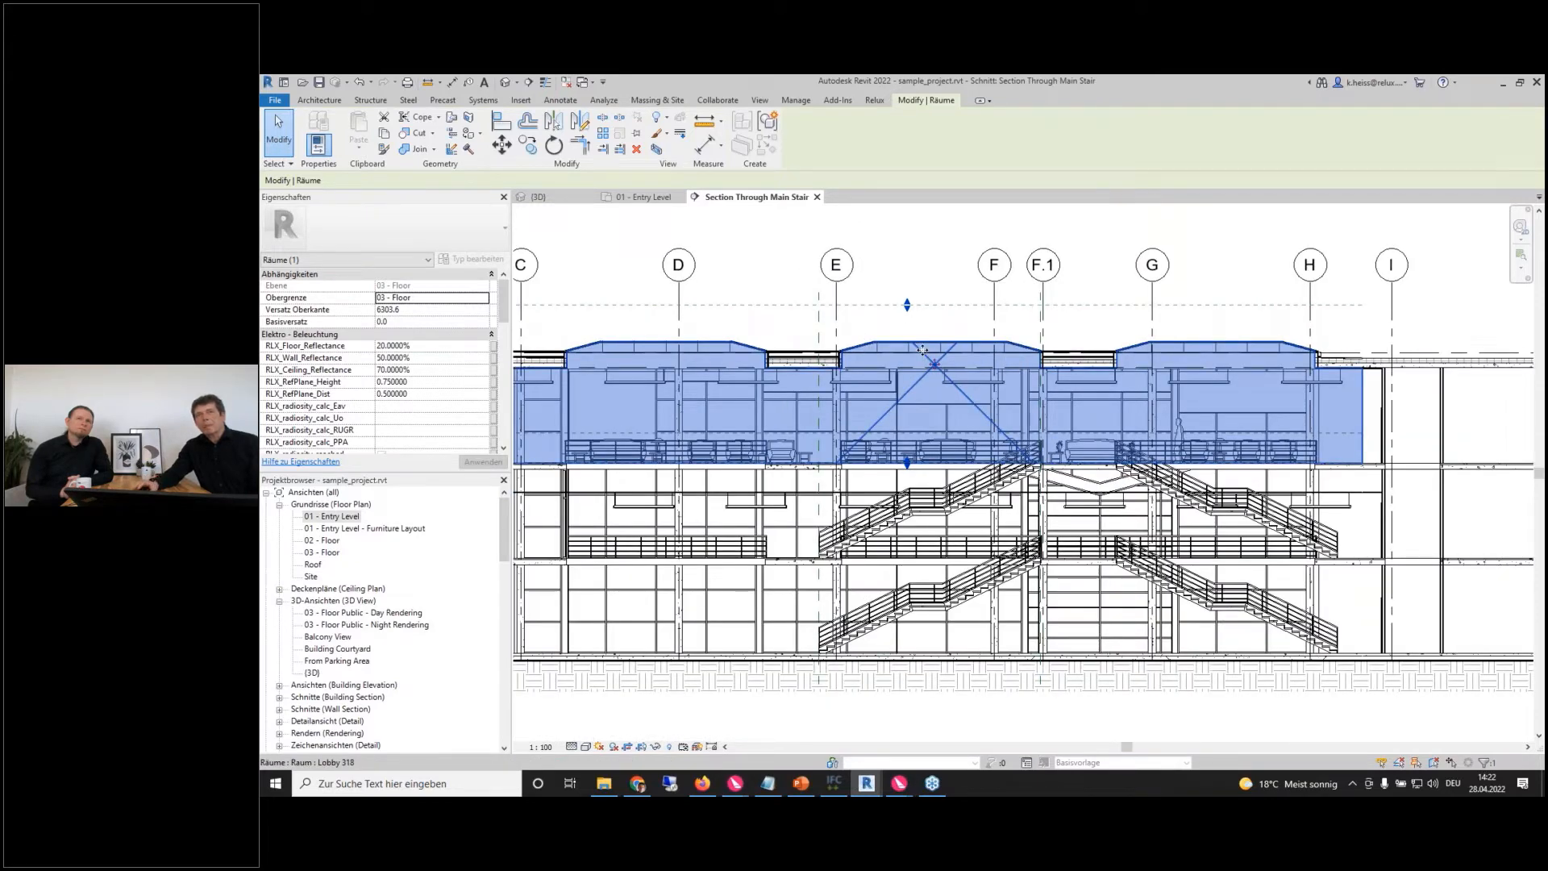
# - Export the selected lobby room to a new Relux project file named wwww.rdf, with Relux starting after the export
pyautogui.click(874, 103)
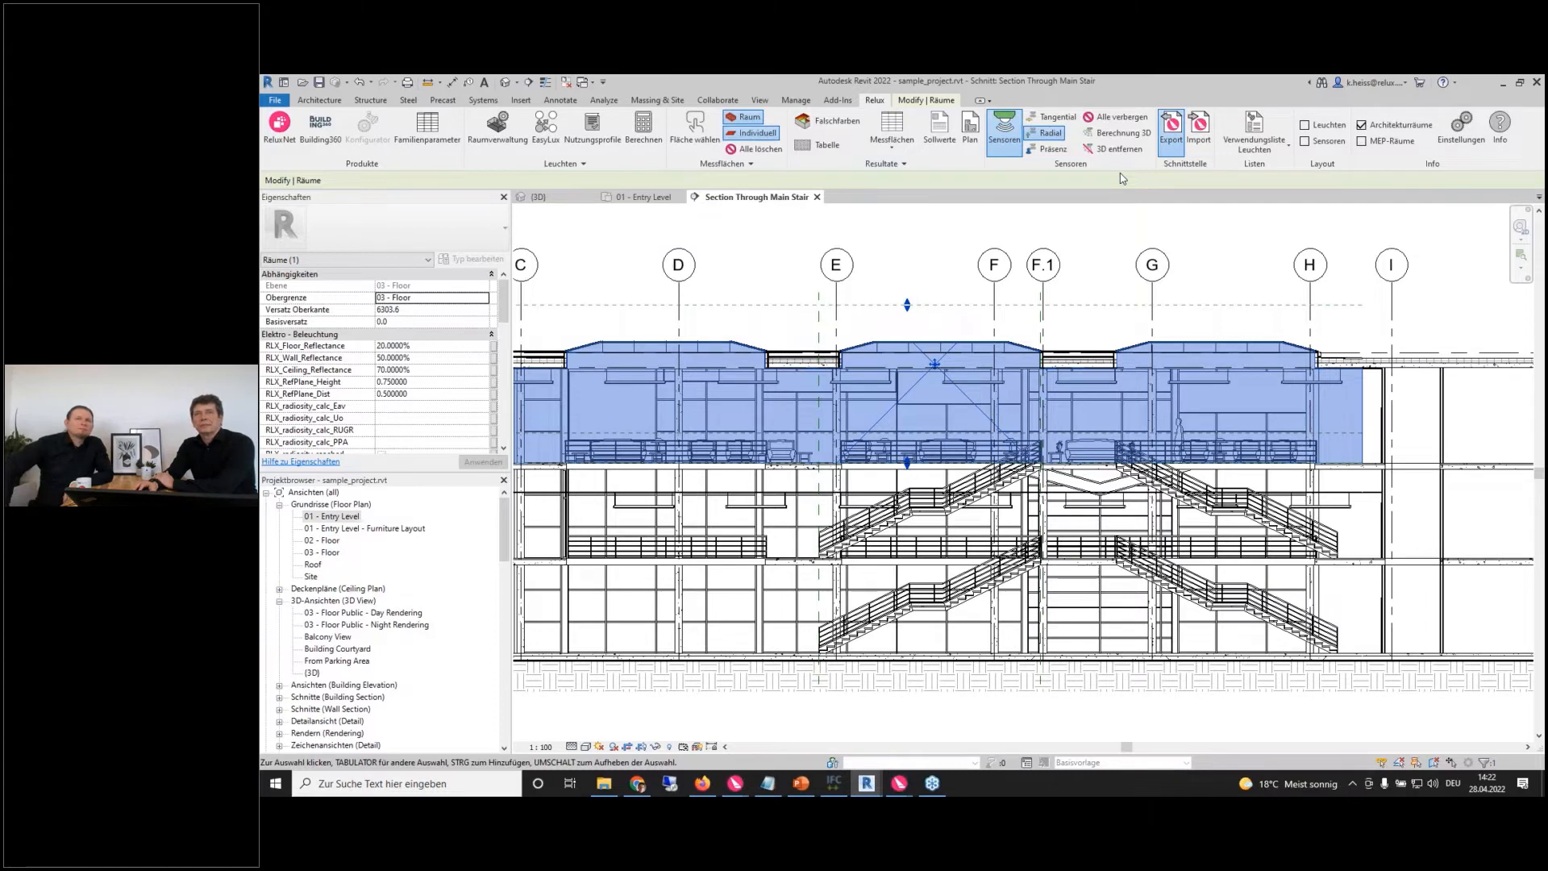
pyautogui.click(1171, 129)
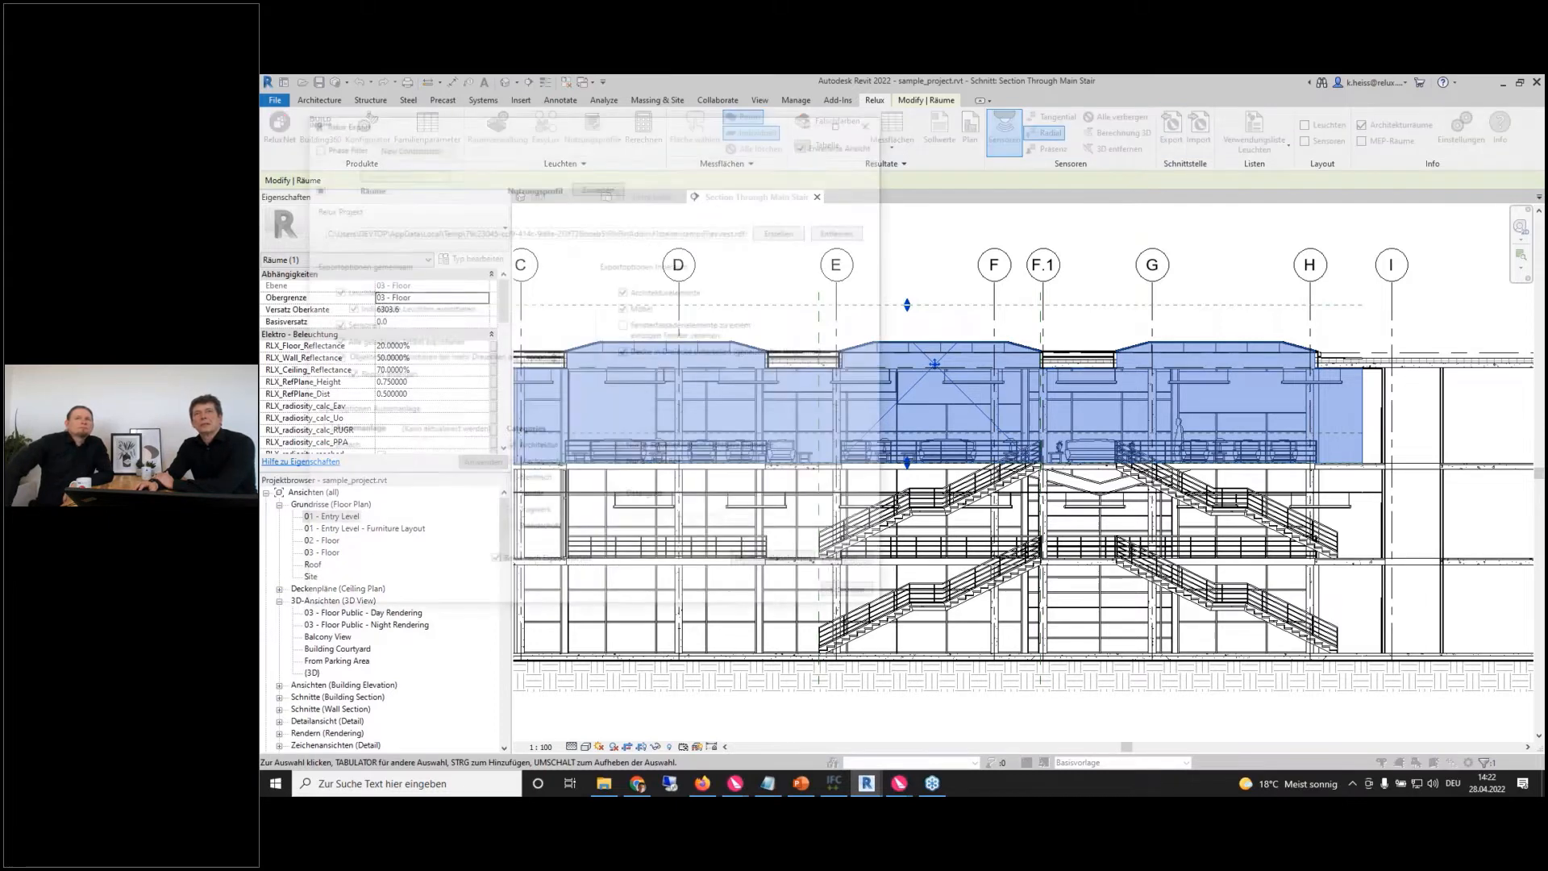
pyautogui.moveTo(704, 137); pyautogui.dragTo(939, 187)
pyautogui.click(1020, 278)
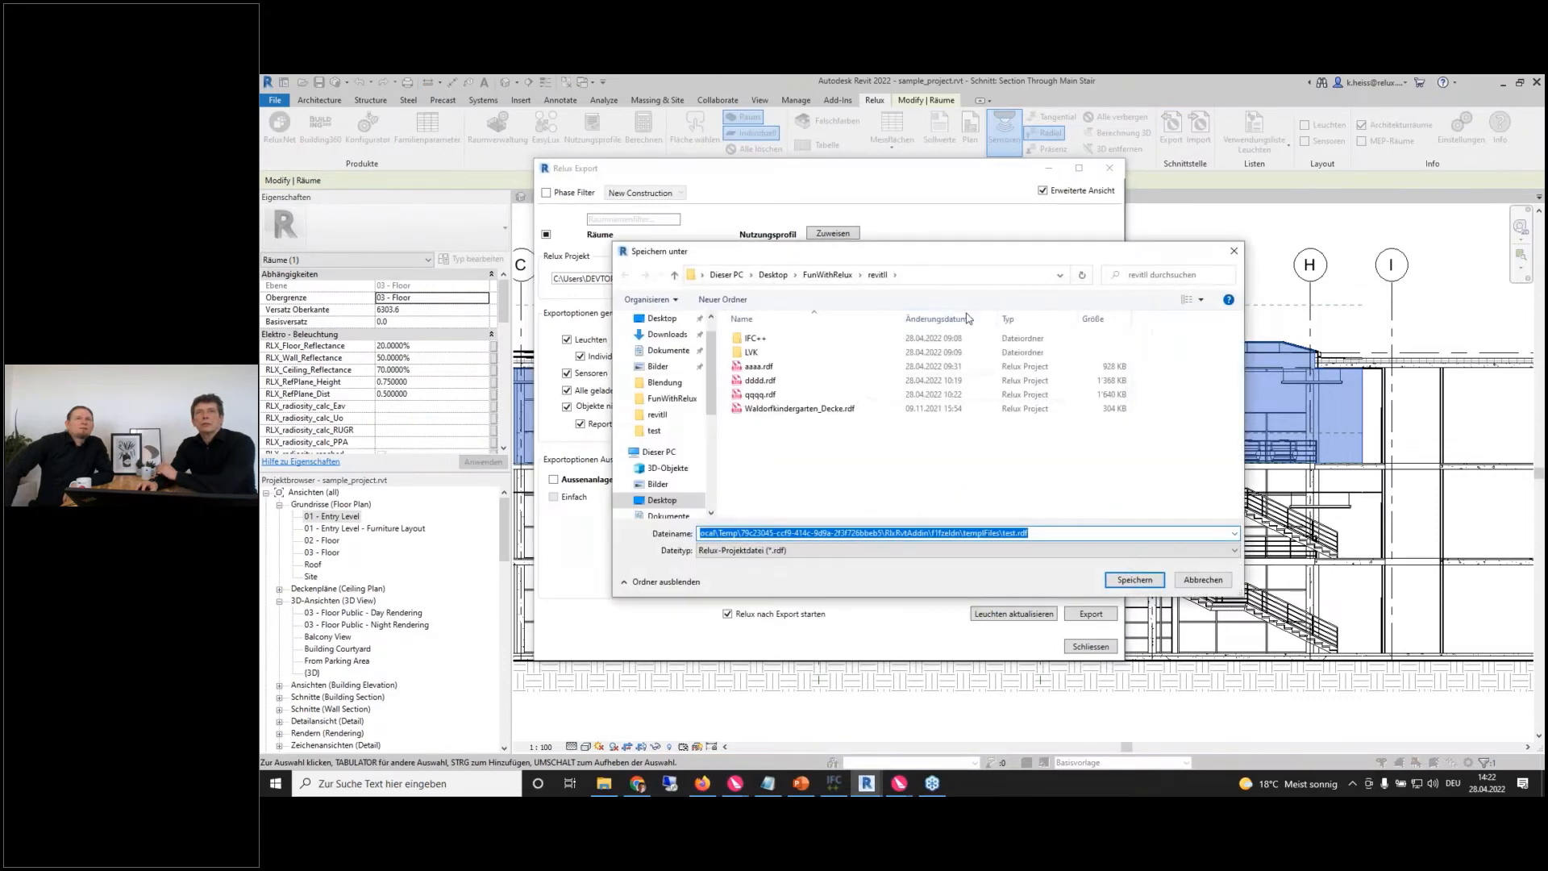
pyautogui.write('wwww')
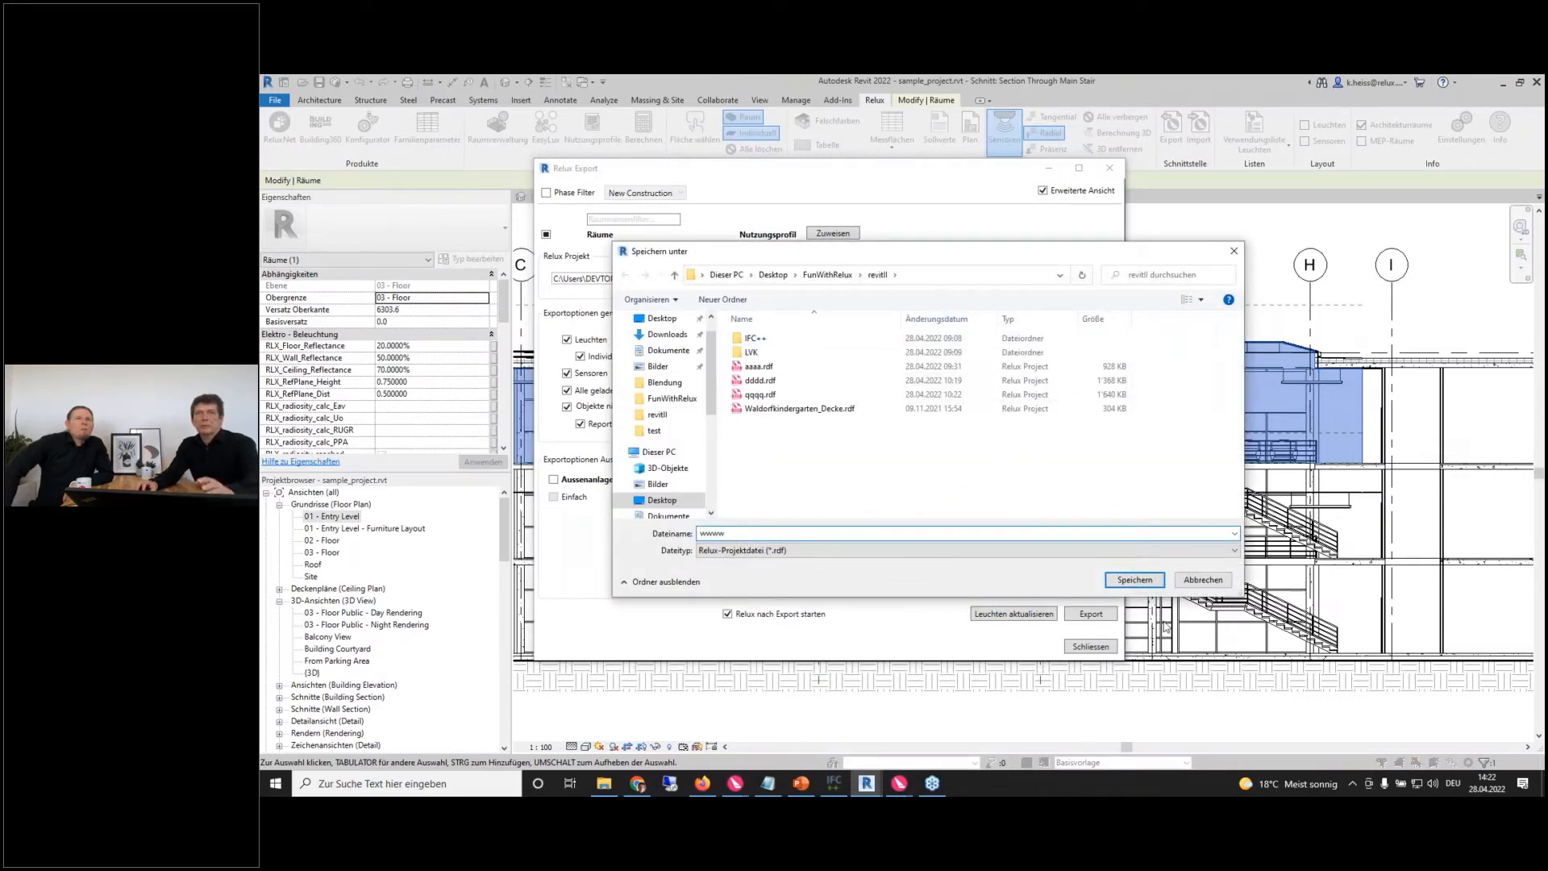
pyautogui.click(1158, 584)
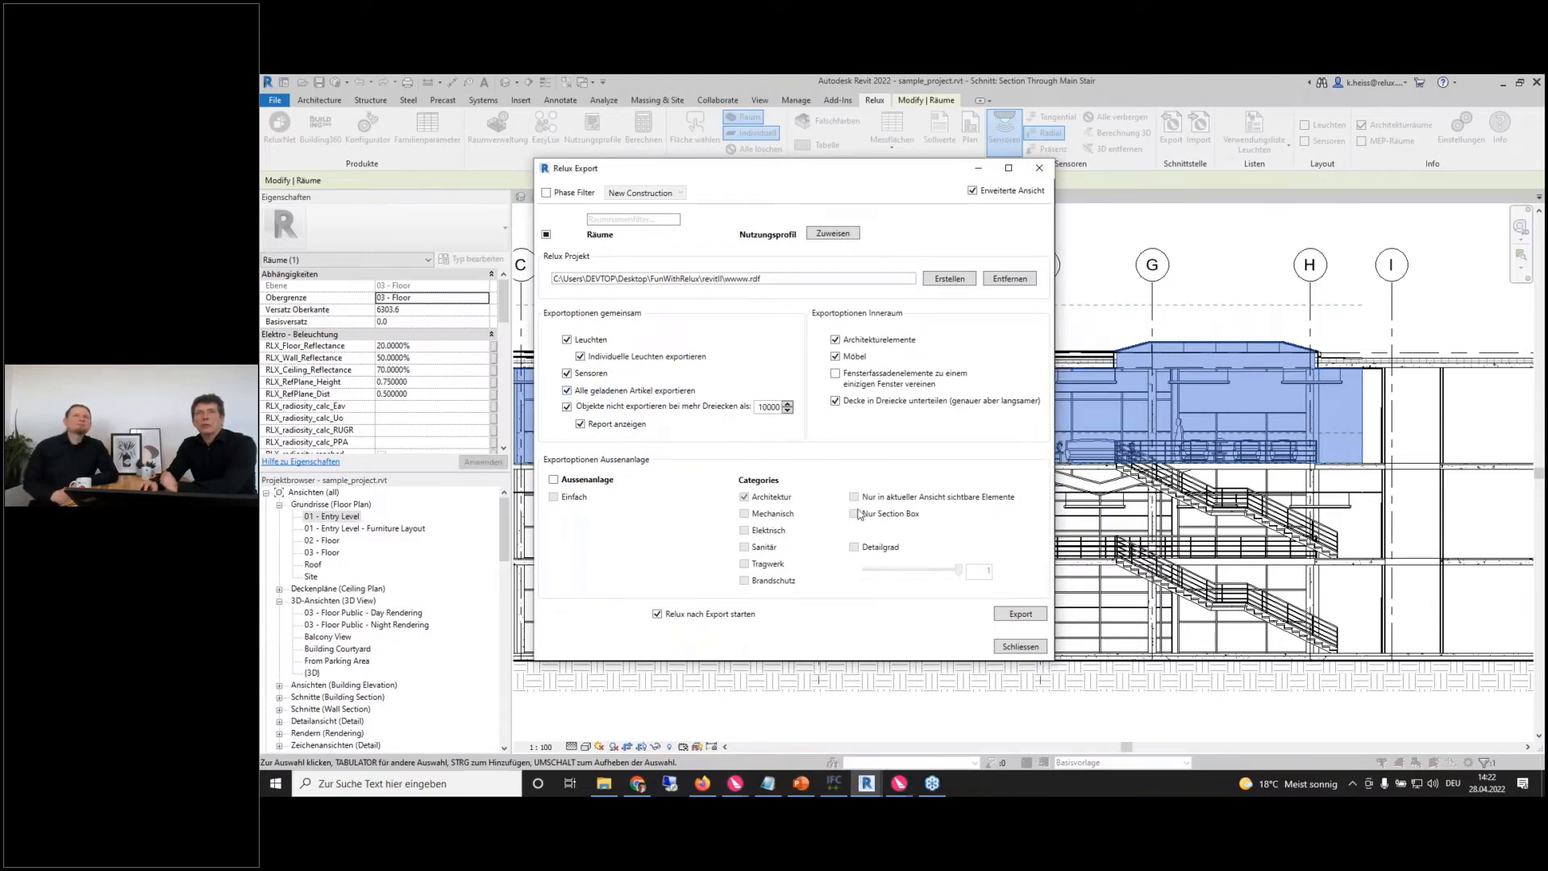
pyautogui.click(1020, 615)
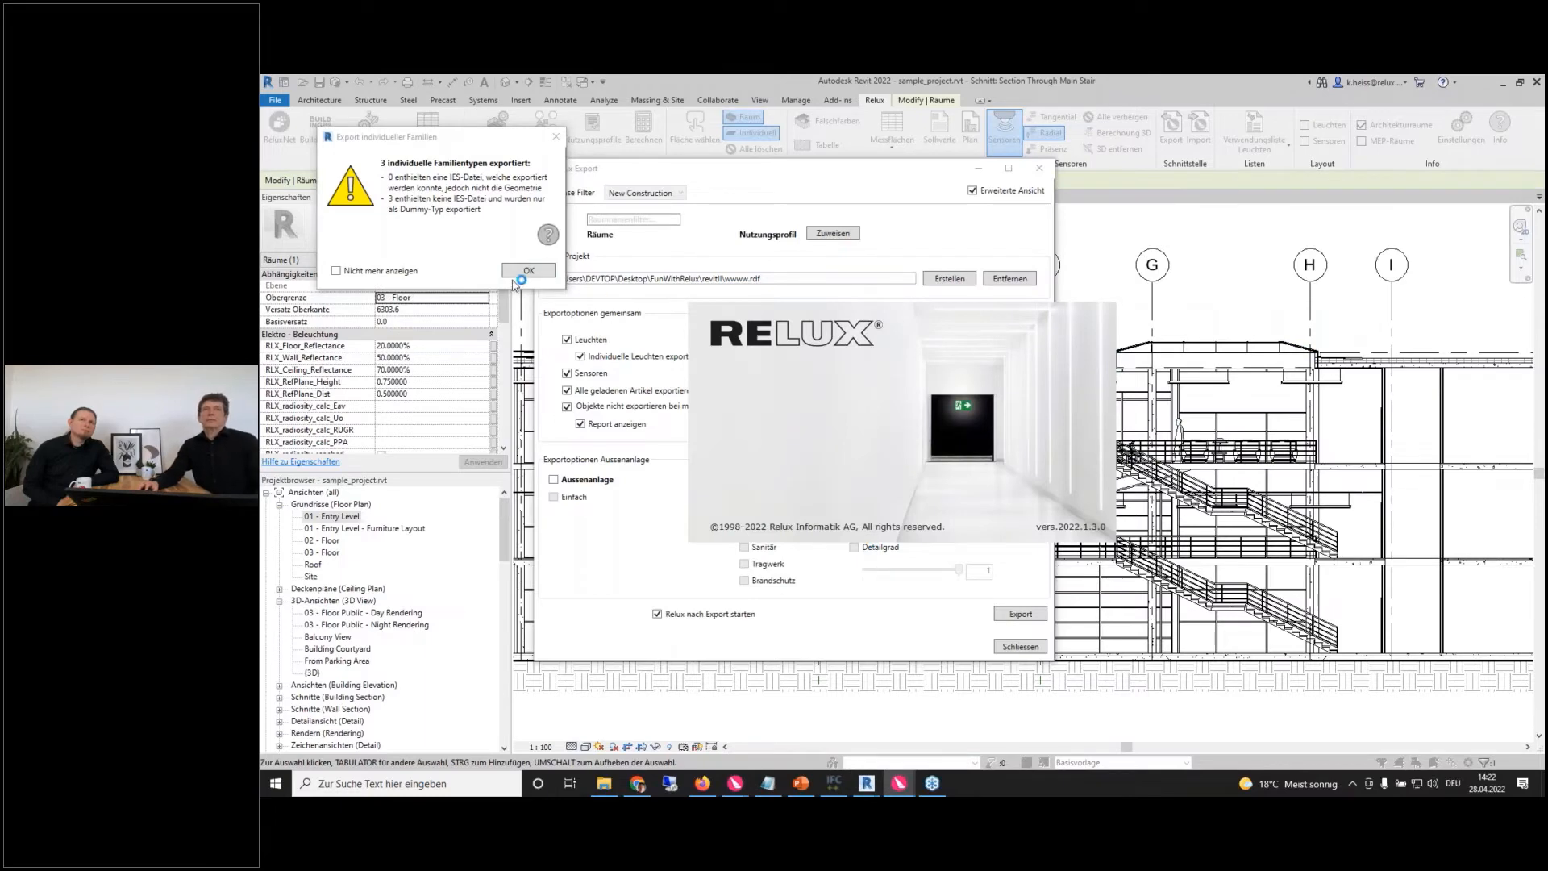
pyautogui.click(522, 272)
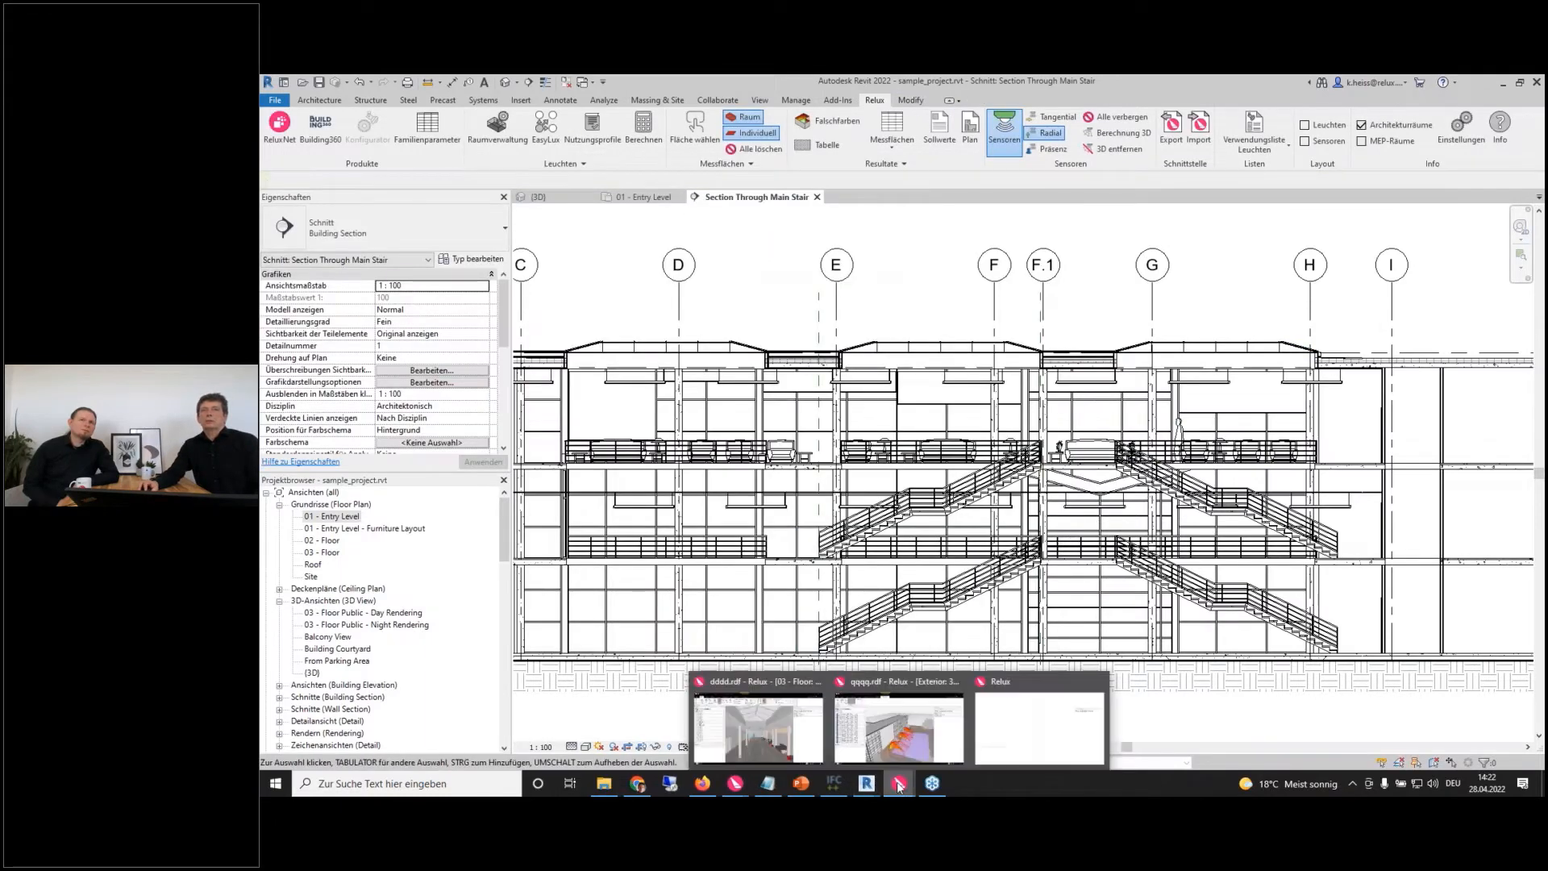
# - Switch to the newly exported project in Relux and show its 3D view
pyautogui.moveTo(903, 788)
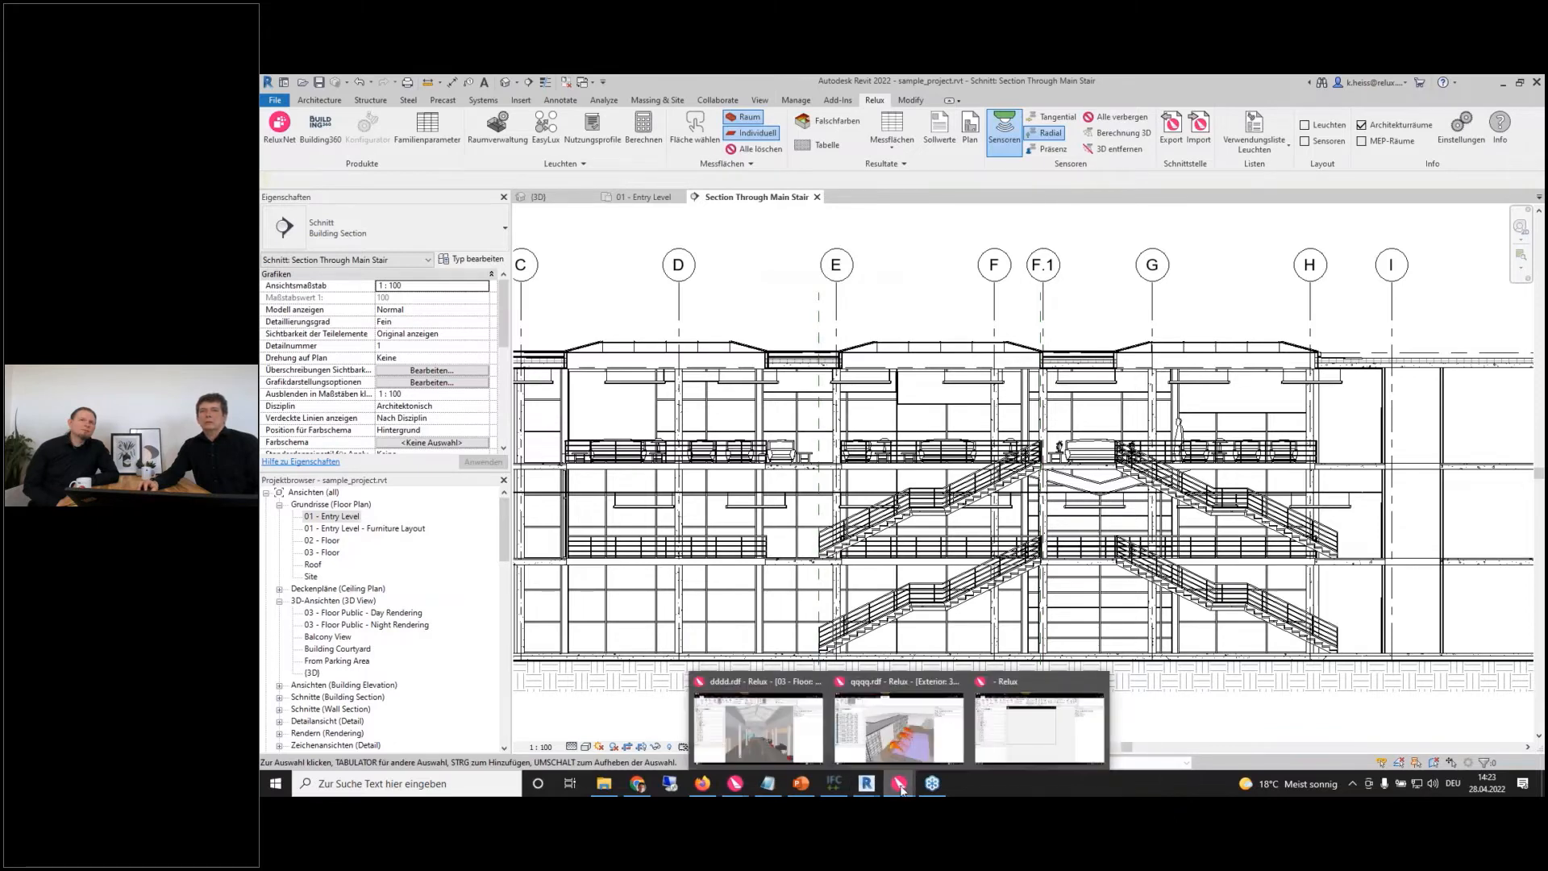
pyautogui.click(1046, 731)
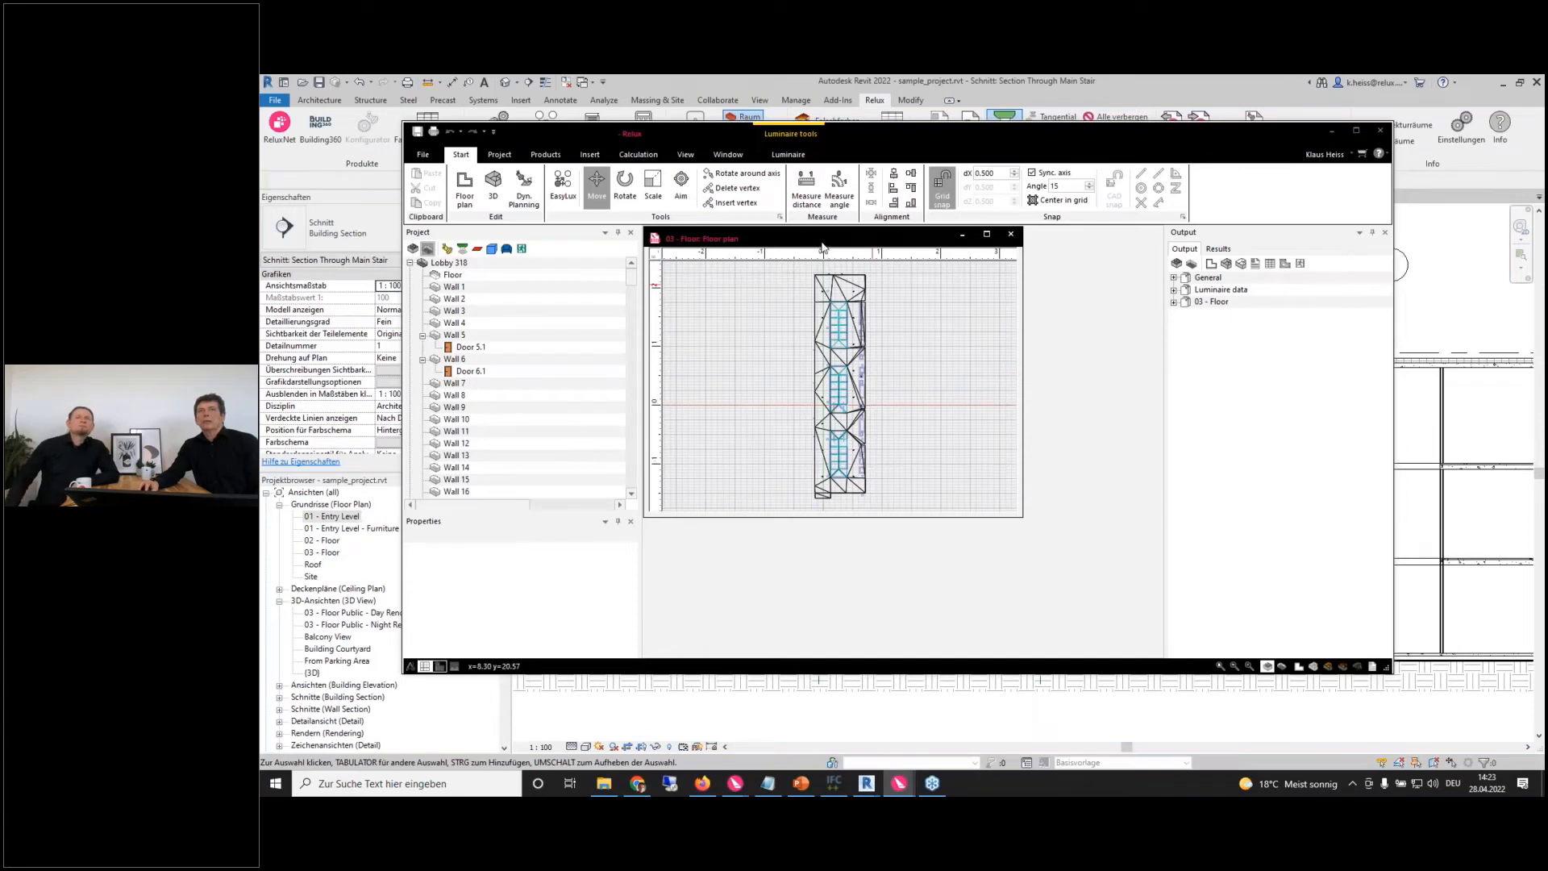
pyautogui.doubleClick(821, 236)
pyautogui.hotkey('ctrl', 'Tab')
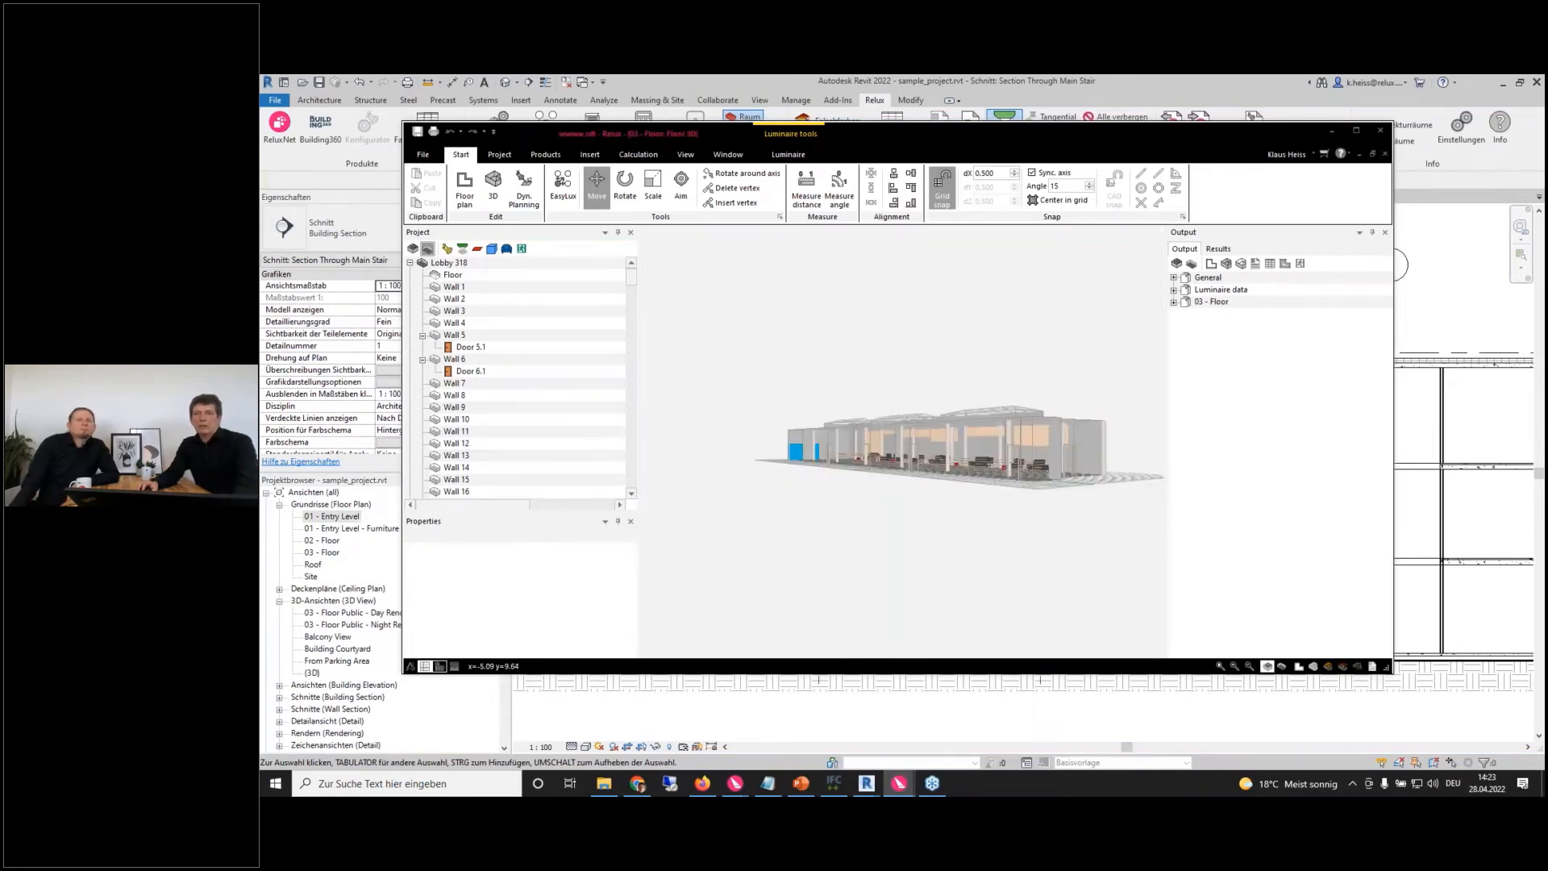
# - Examine the exported lobby's interior in 3D, including the sloped skylights, columns, railings and furniture
pyautogui.moveTo(905, 431); pyautogui.dragTo(862, 427, button='middle')
pyautogui.scroll(10, 869, 435)
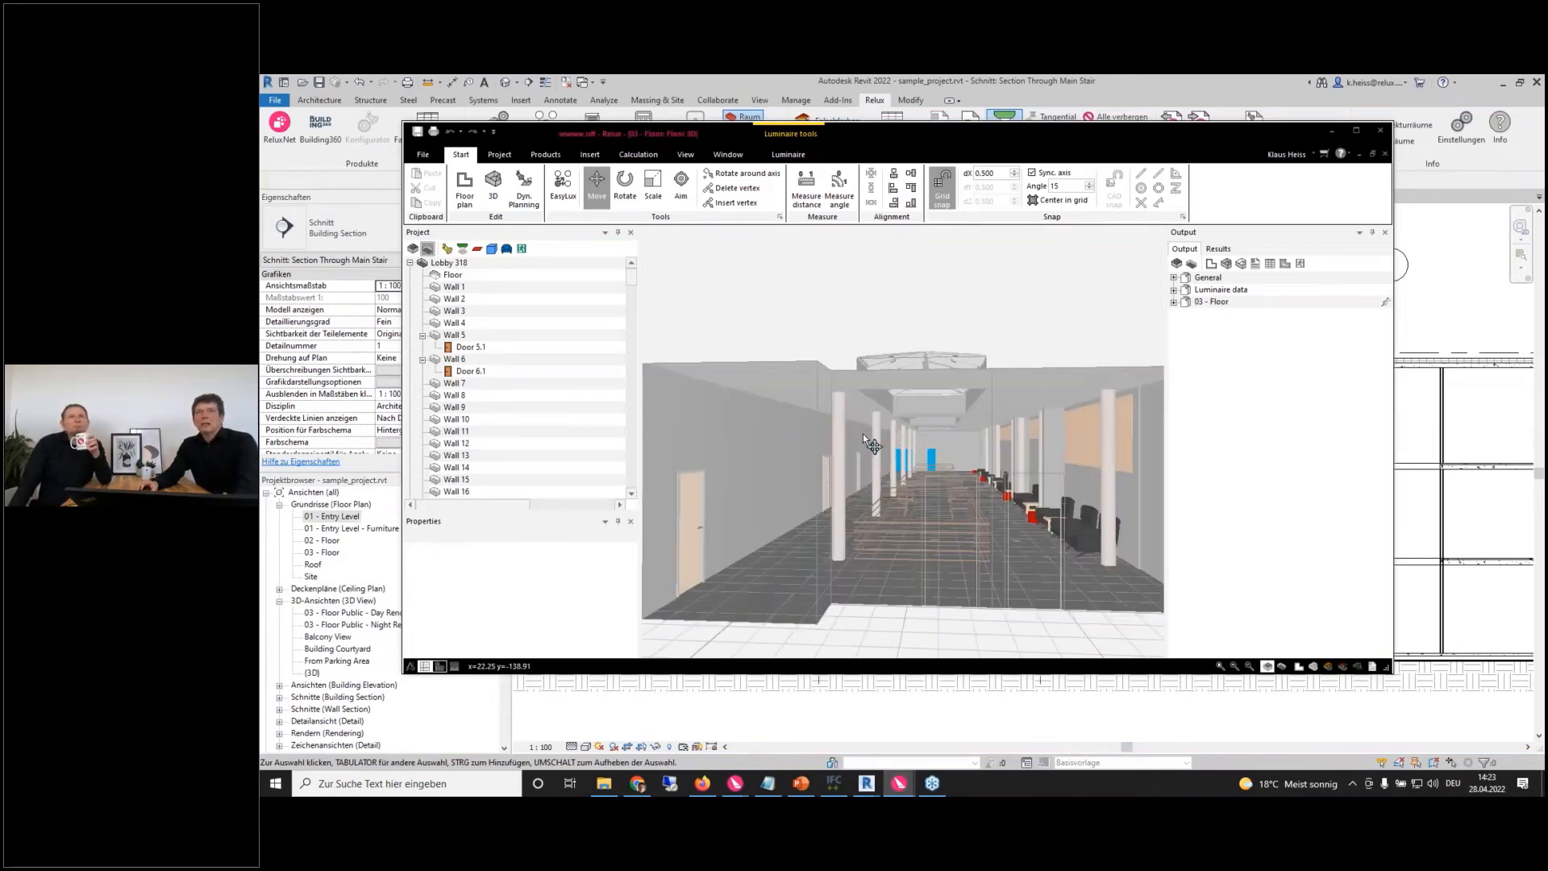
pyautogui.scroll(5, 873, 435)
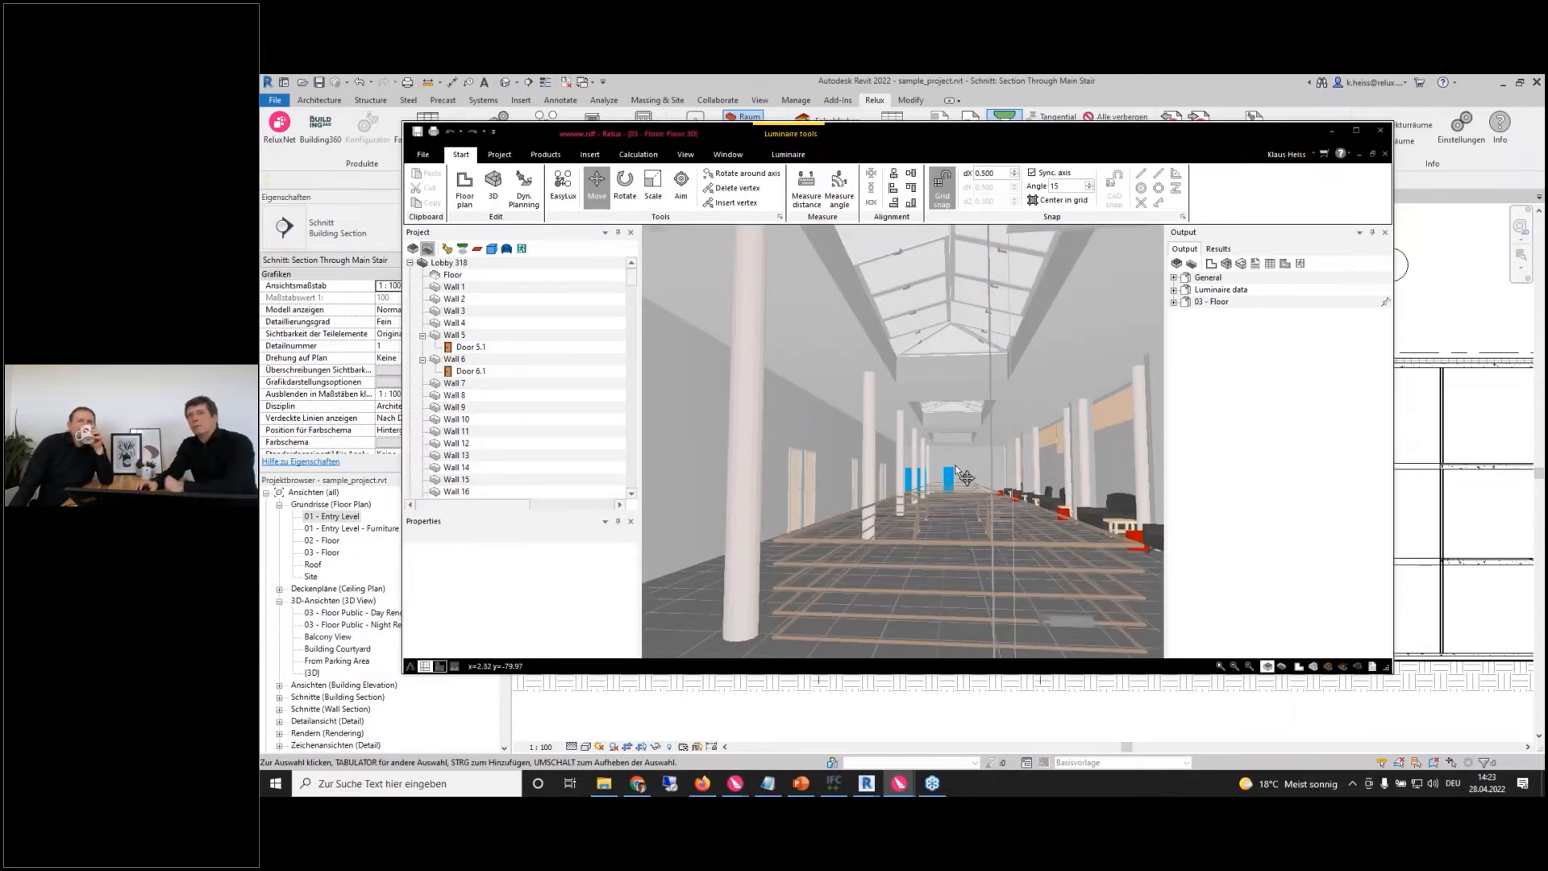
pyautogui.scroll(2, 944, 376)
pyautogui.moveTo(942, 382); pyautogui.dragTo(945, 329, button='middle')
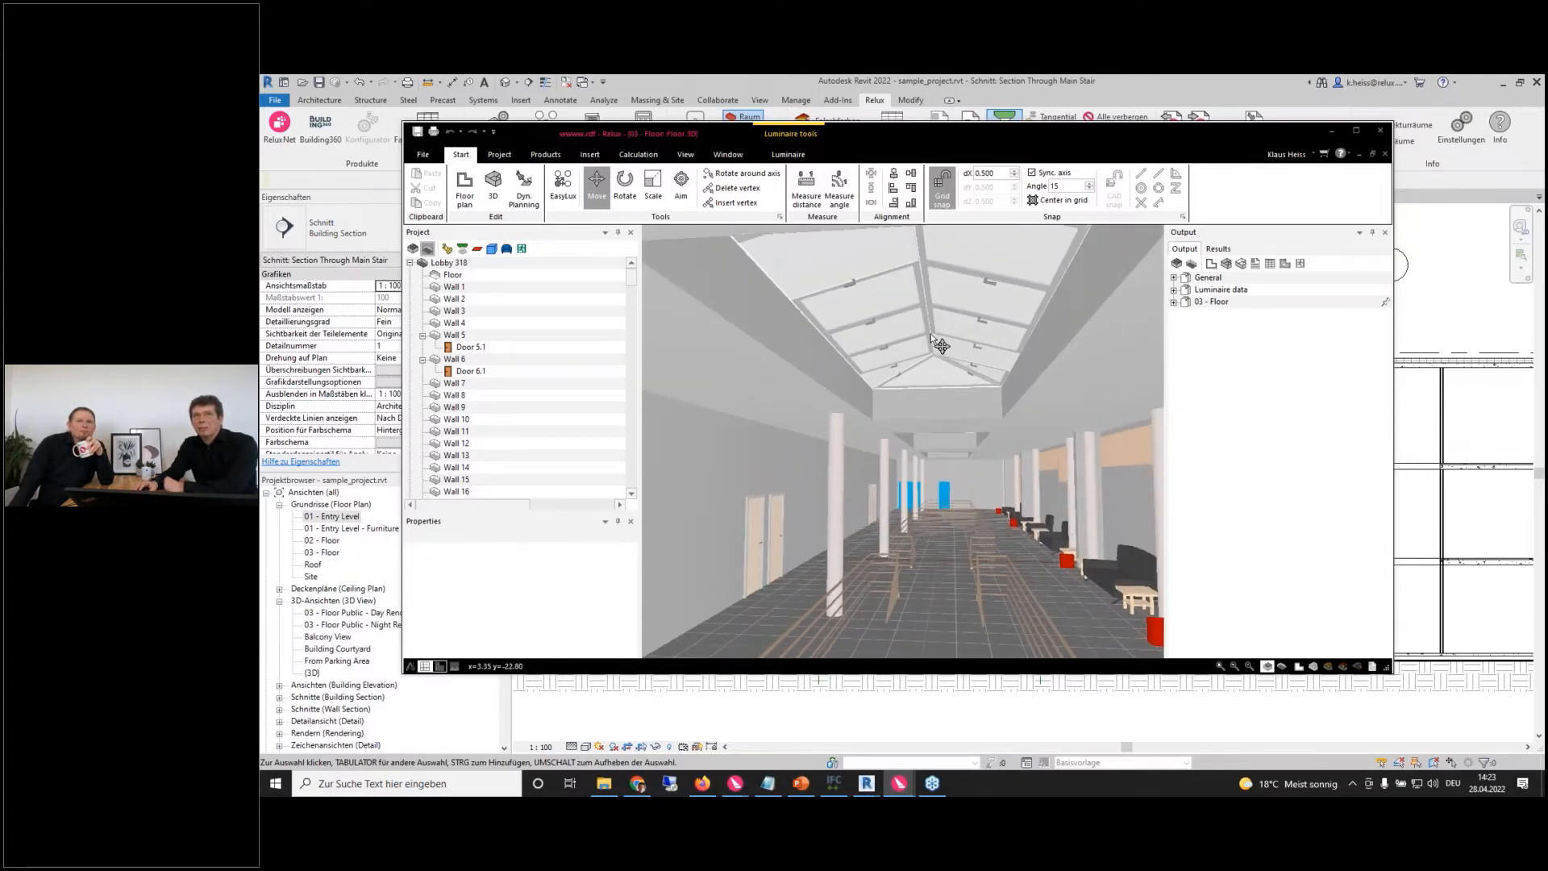
pyautogui.scroll(-2, 933, 395)
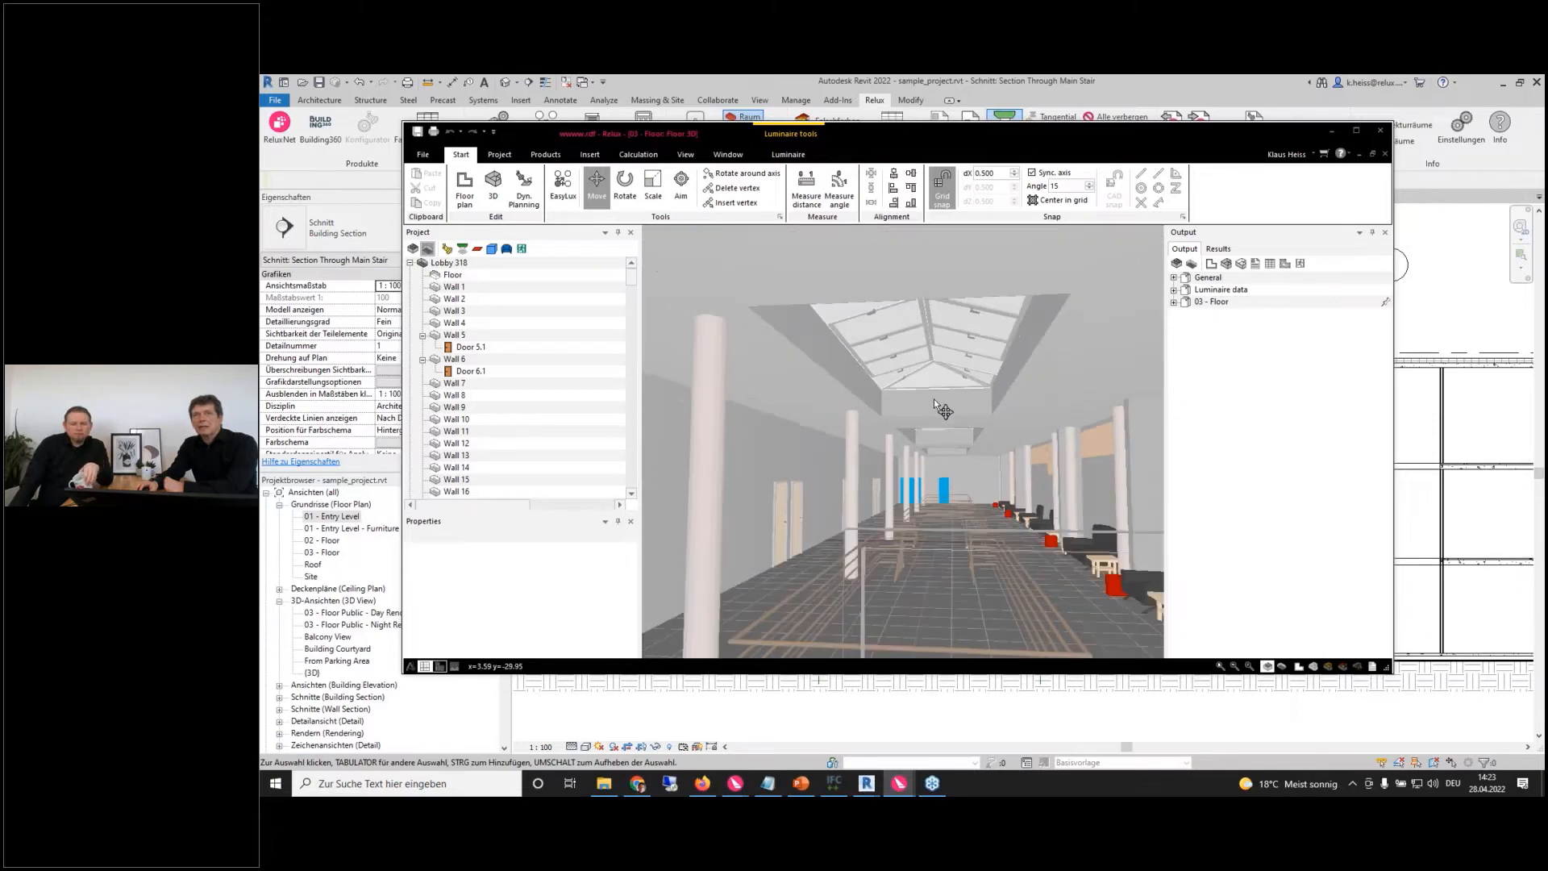
pyautogui.scroll(-2, 931, 407)
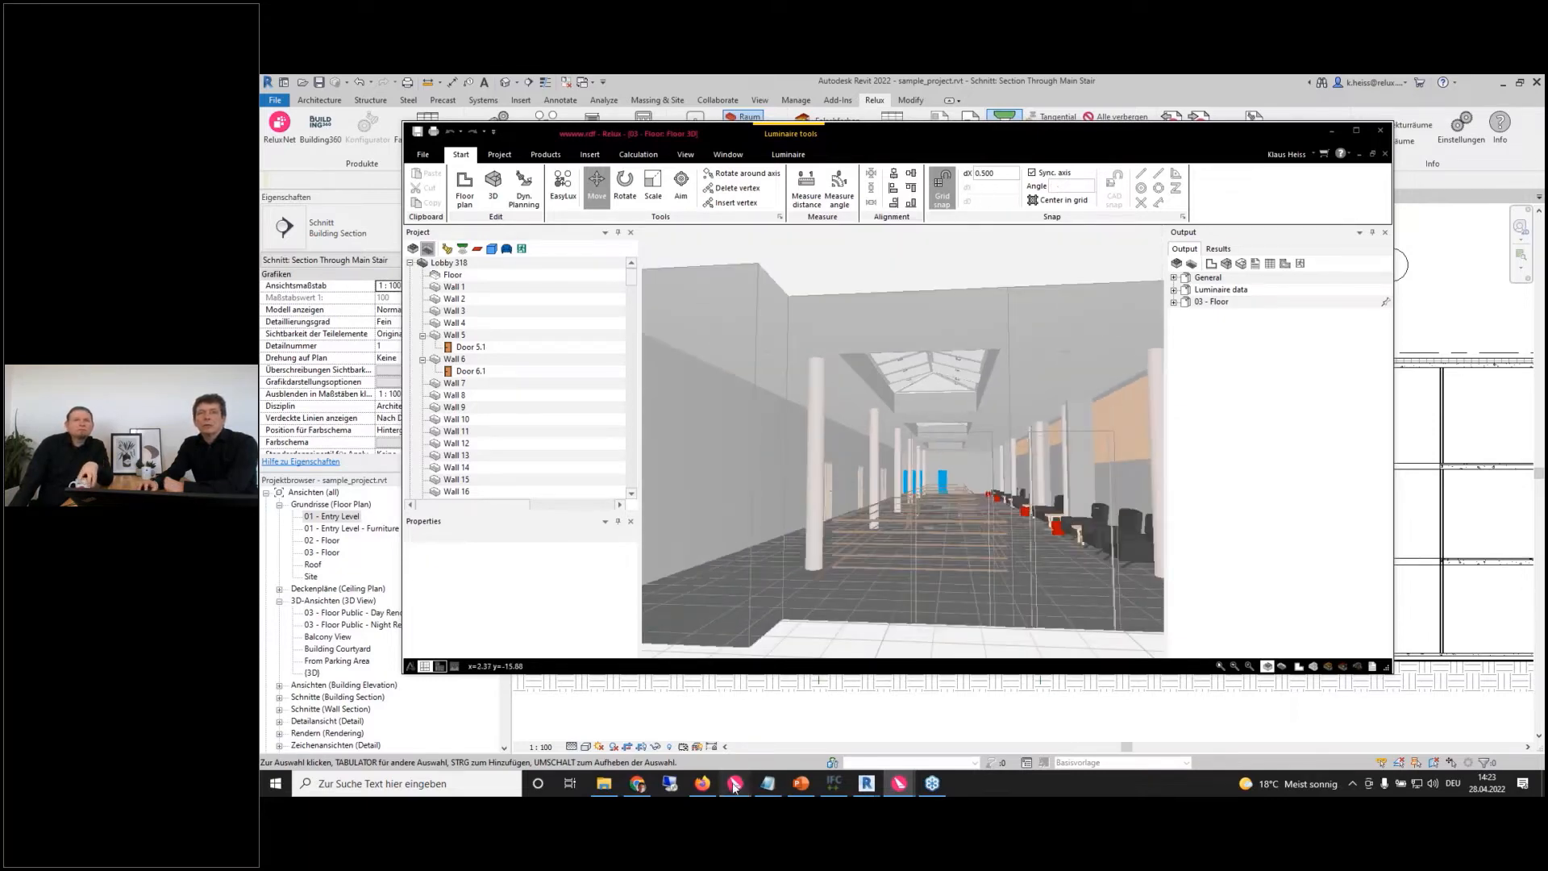
# - Switch to the already calculated lobby project in Relux and examine the daylight under the skylights in its 3D luminance result
pyautogui.click(730, 783)
pyautogui.click(606, 748)
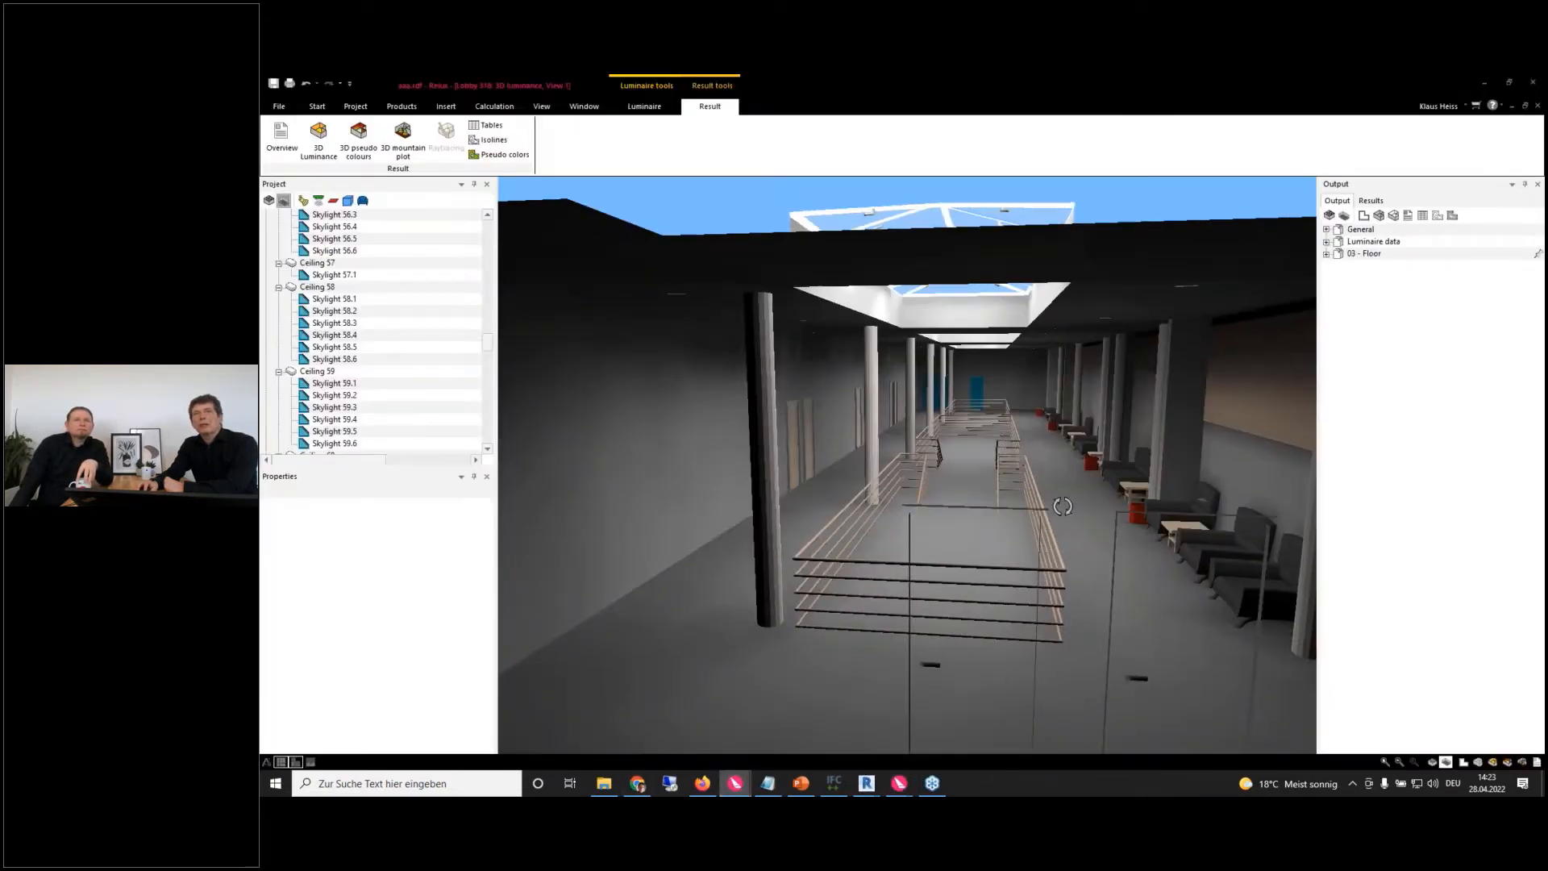
pyautogui.moveTo(1064, 504); pyautogui.dragTo(1084, 476)
pyautogui.scroll(2, 1084, 472)
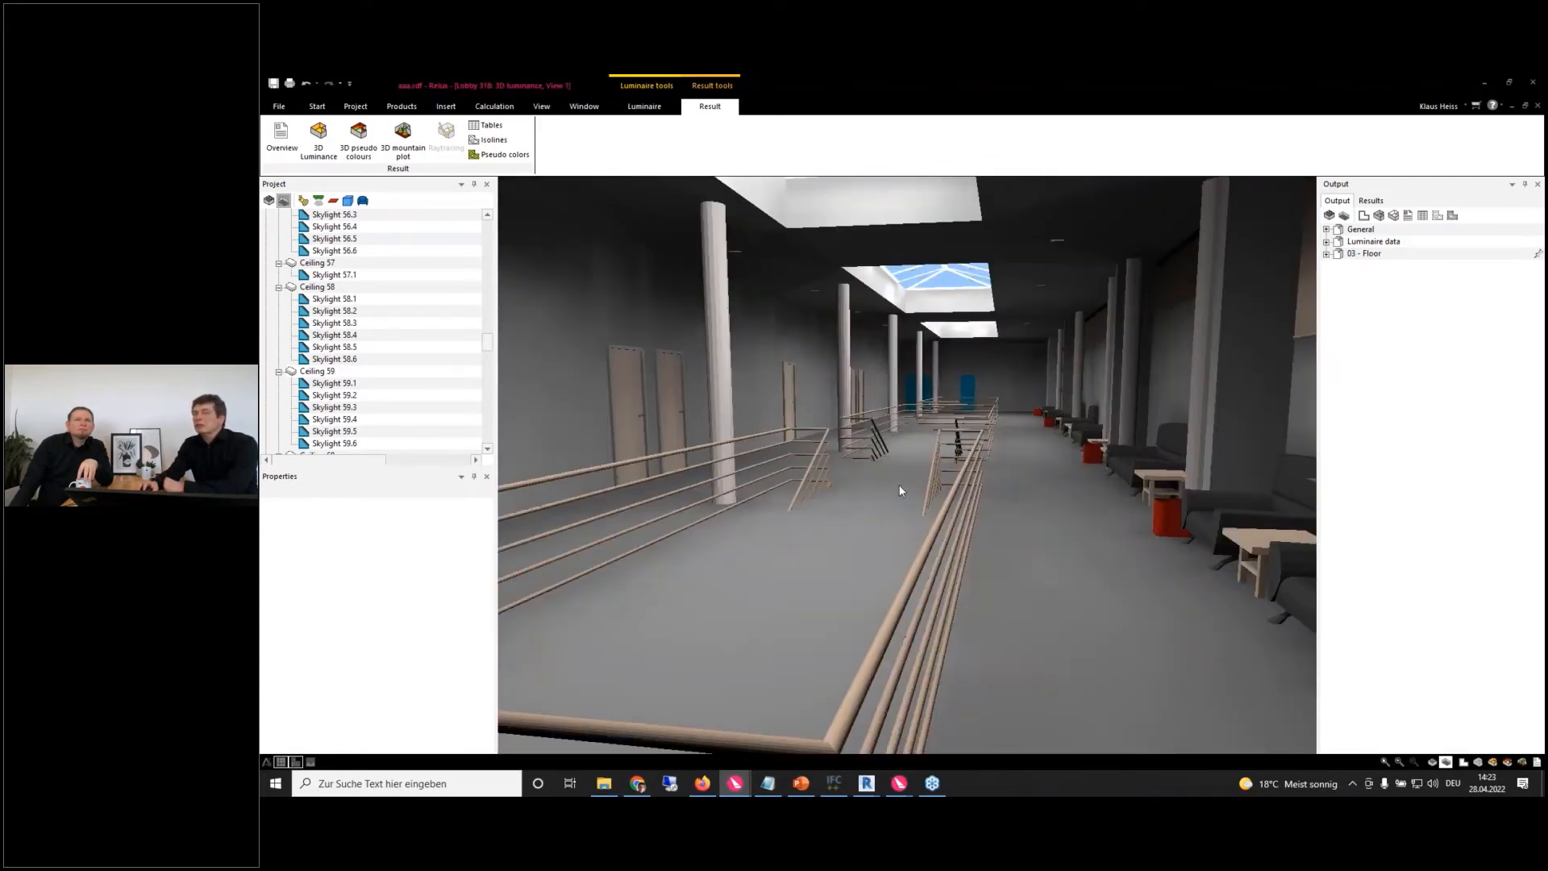
pyautogui.moveTo(900, 484); pyautogui.dragTo(907, 488)
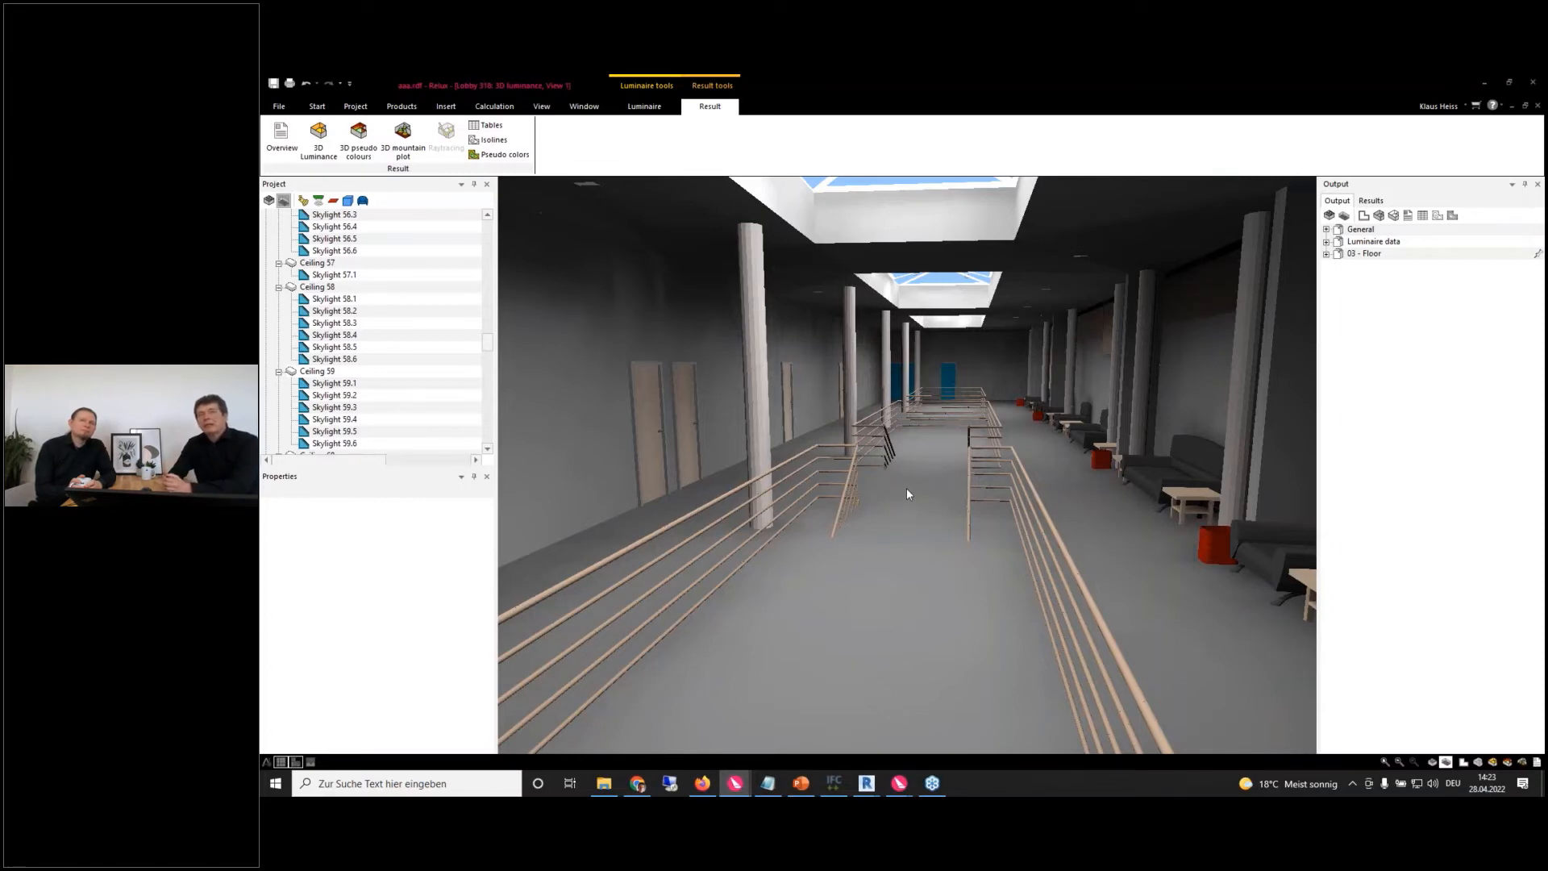
pyautogui.scroll(-3, 909, 493)
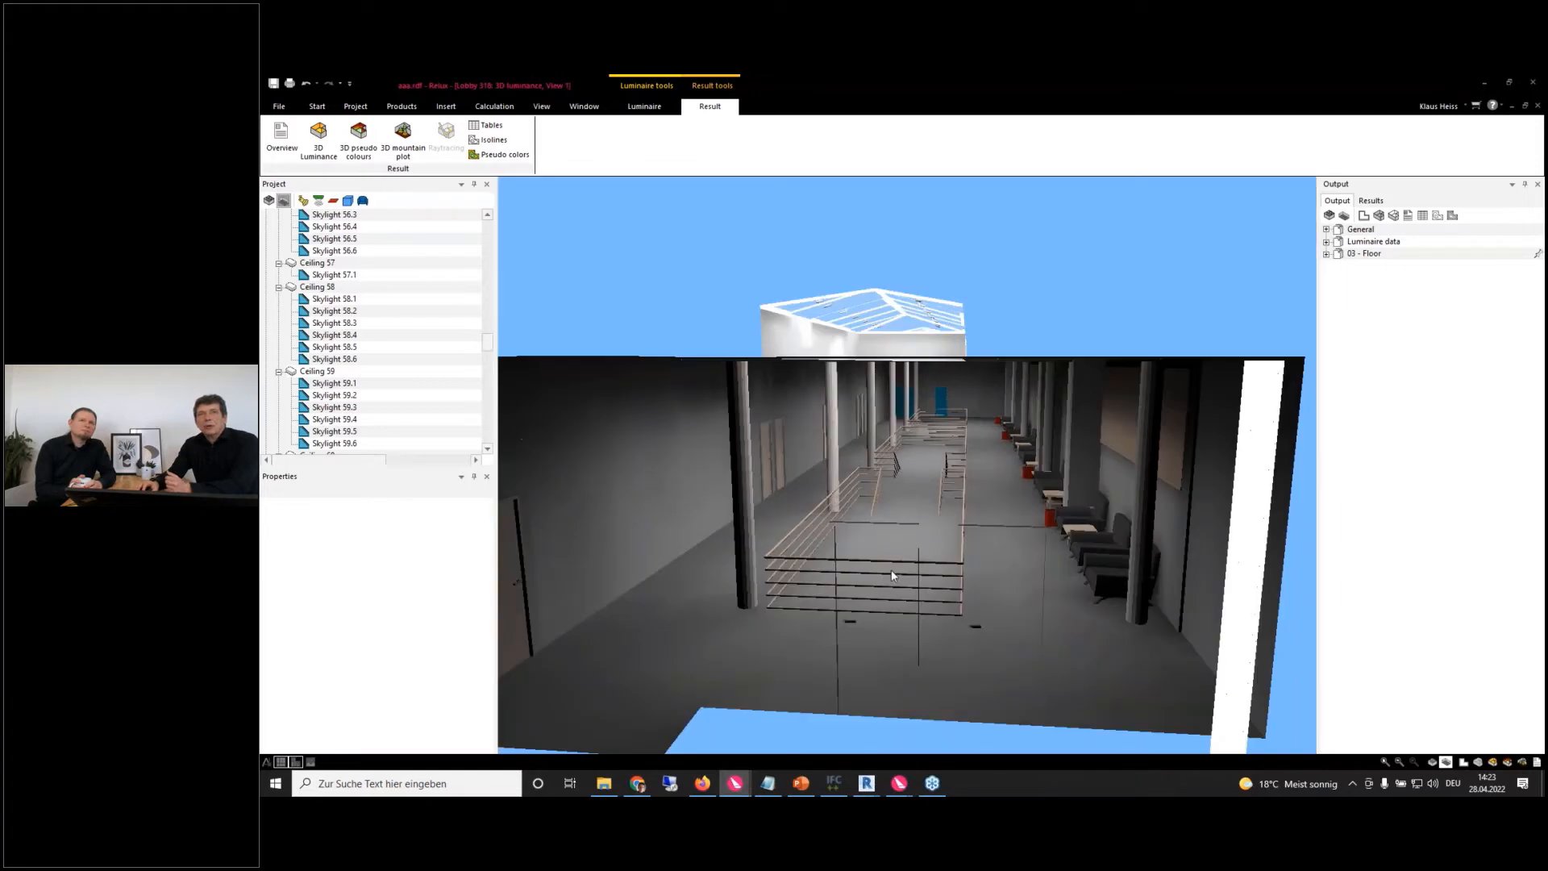
# - Switch to sample_project in Revit, open the {3D} view and dismiss the save reminder without saving the project
pyautogui.moveTo(865, 787)
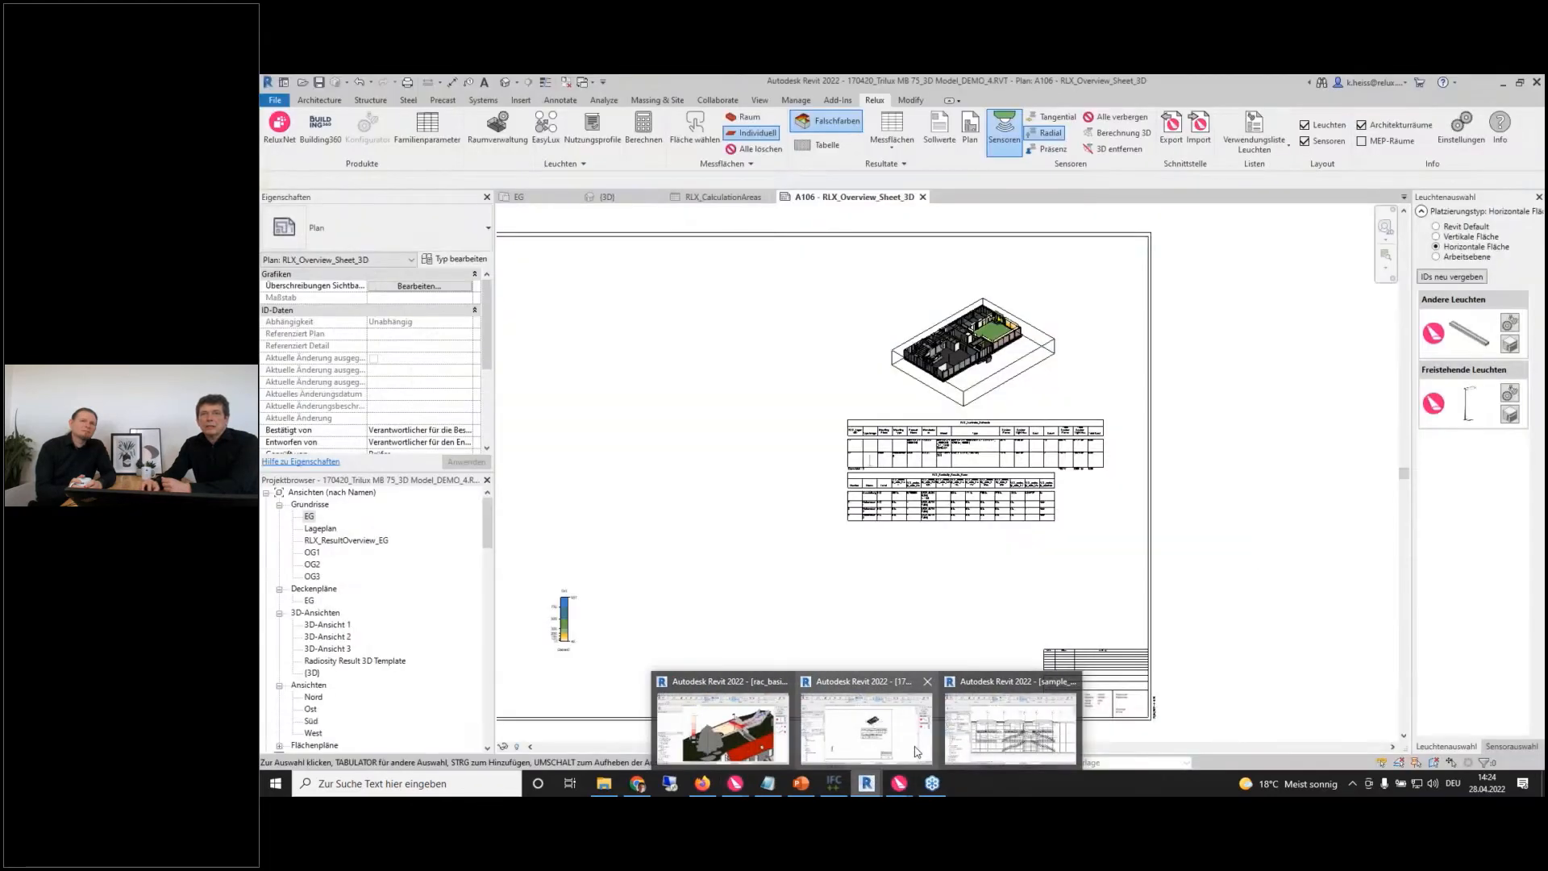
pyautogui.click(1010, 726)
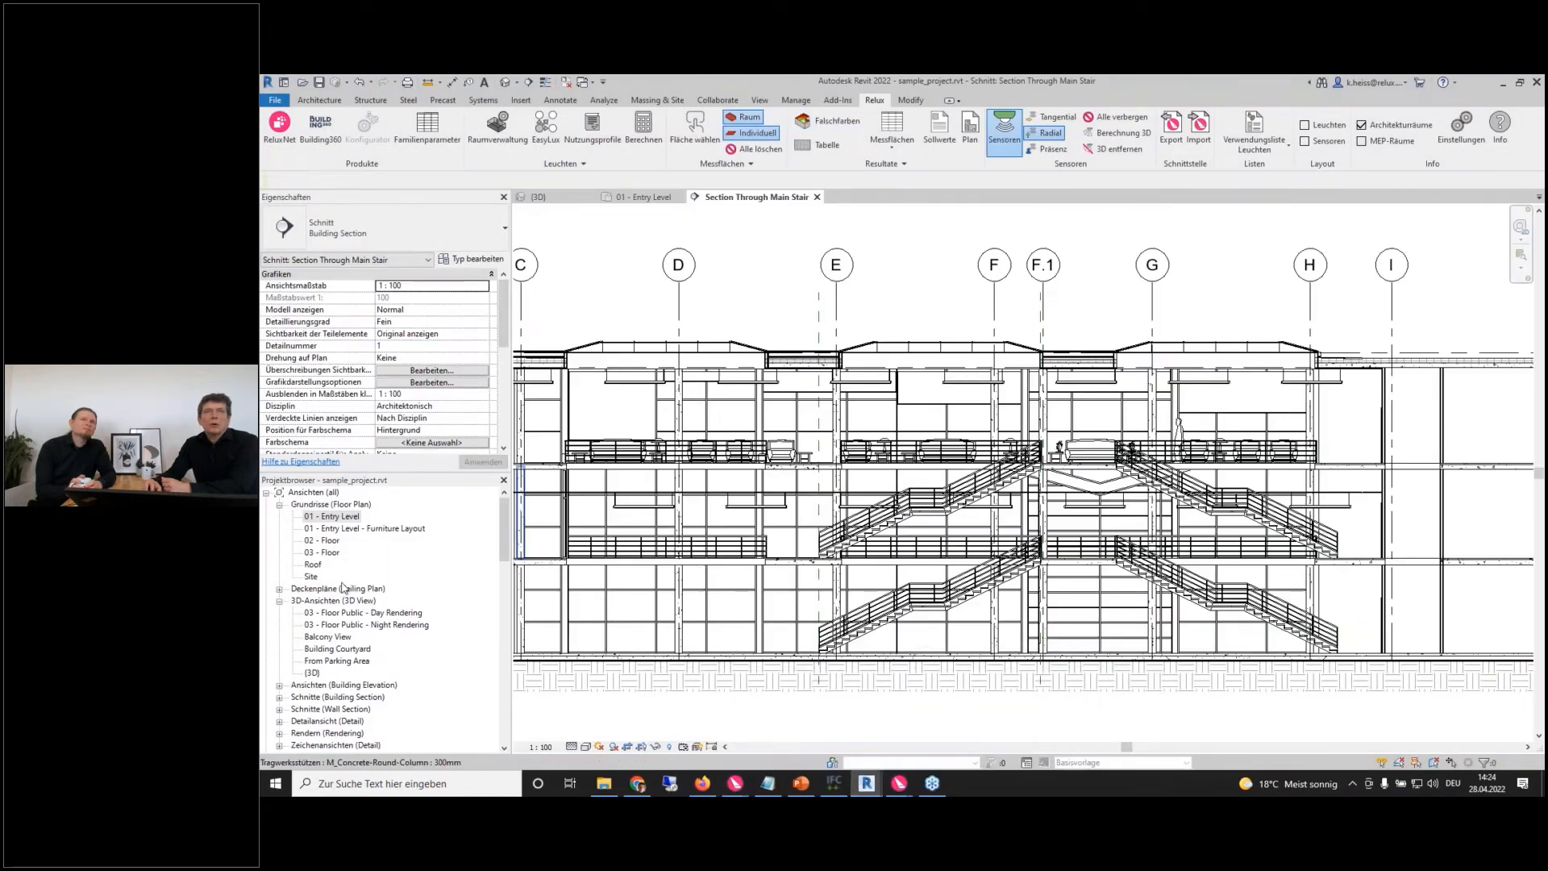
pyautogui.doubleClick(312, 673)
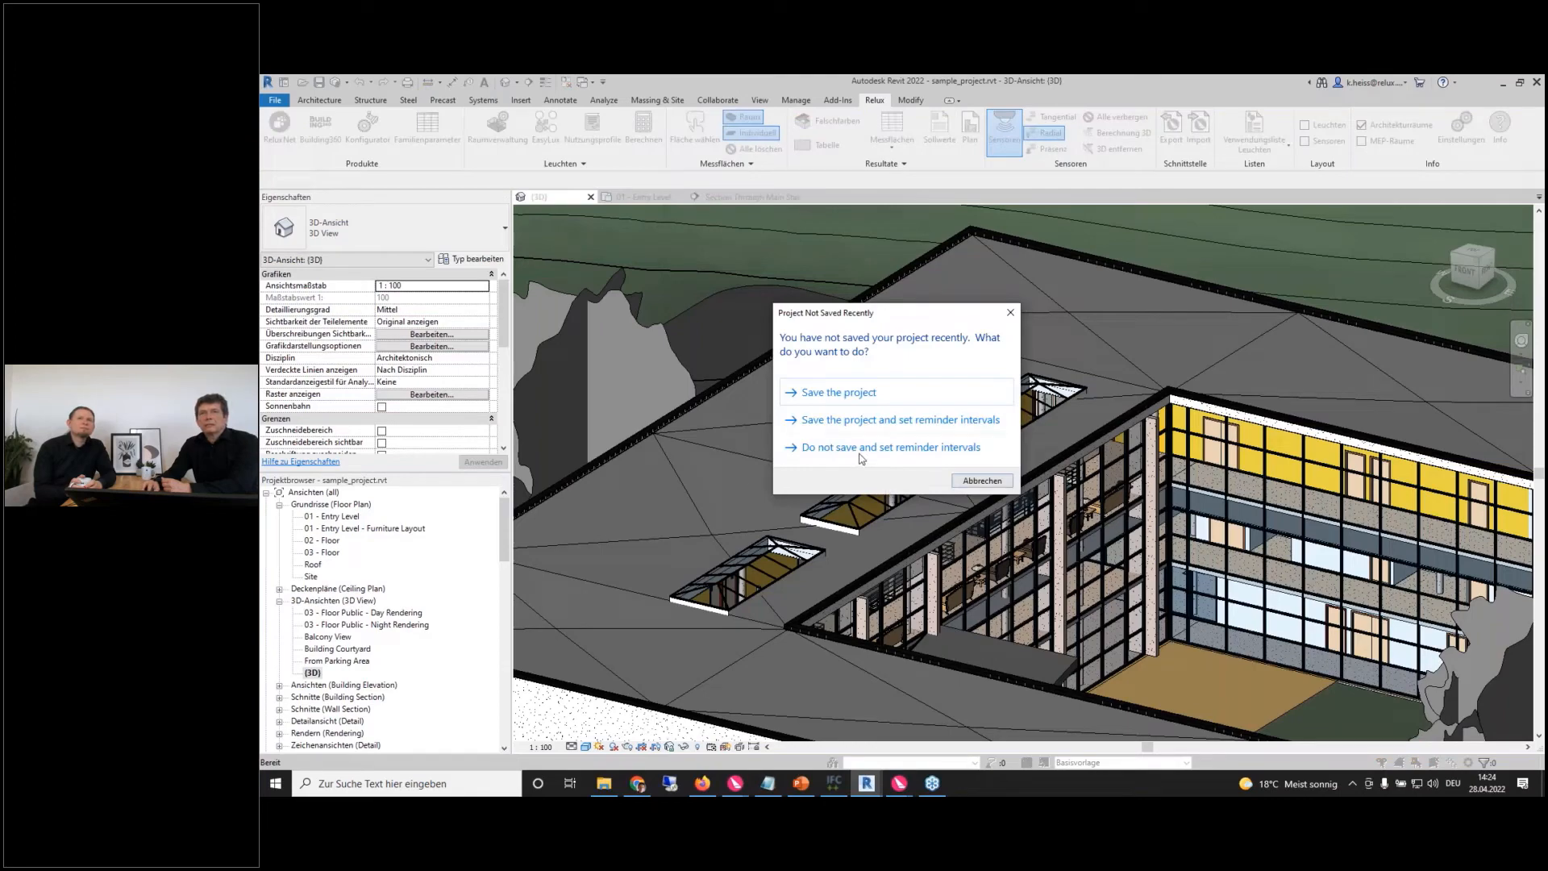
pyautogui.click(871, 448)
pyautogui.click(1135, 184)
# - Reveal the hidden elements, including the section box, in the 3D view of the whole site
pyautogui.scroll(-10, 1004, 434)
pyautogui.scroll(3, 966, 505)
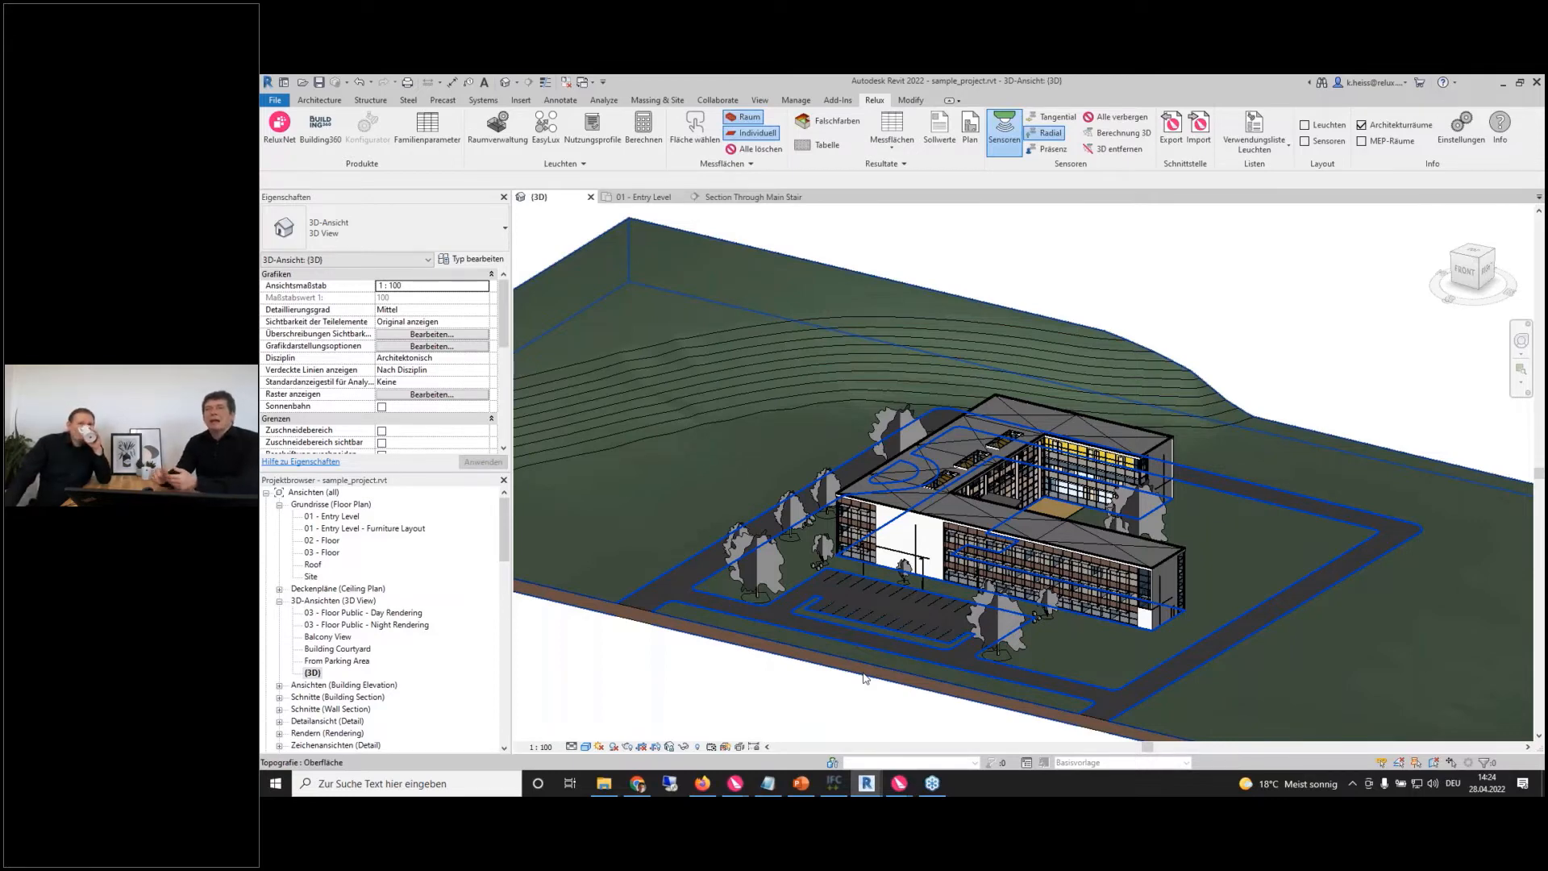
pyautogui.click(1454, 258)
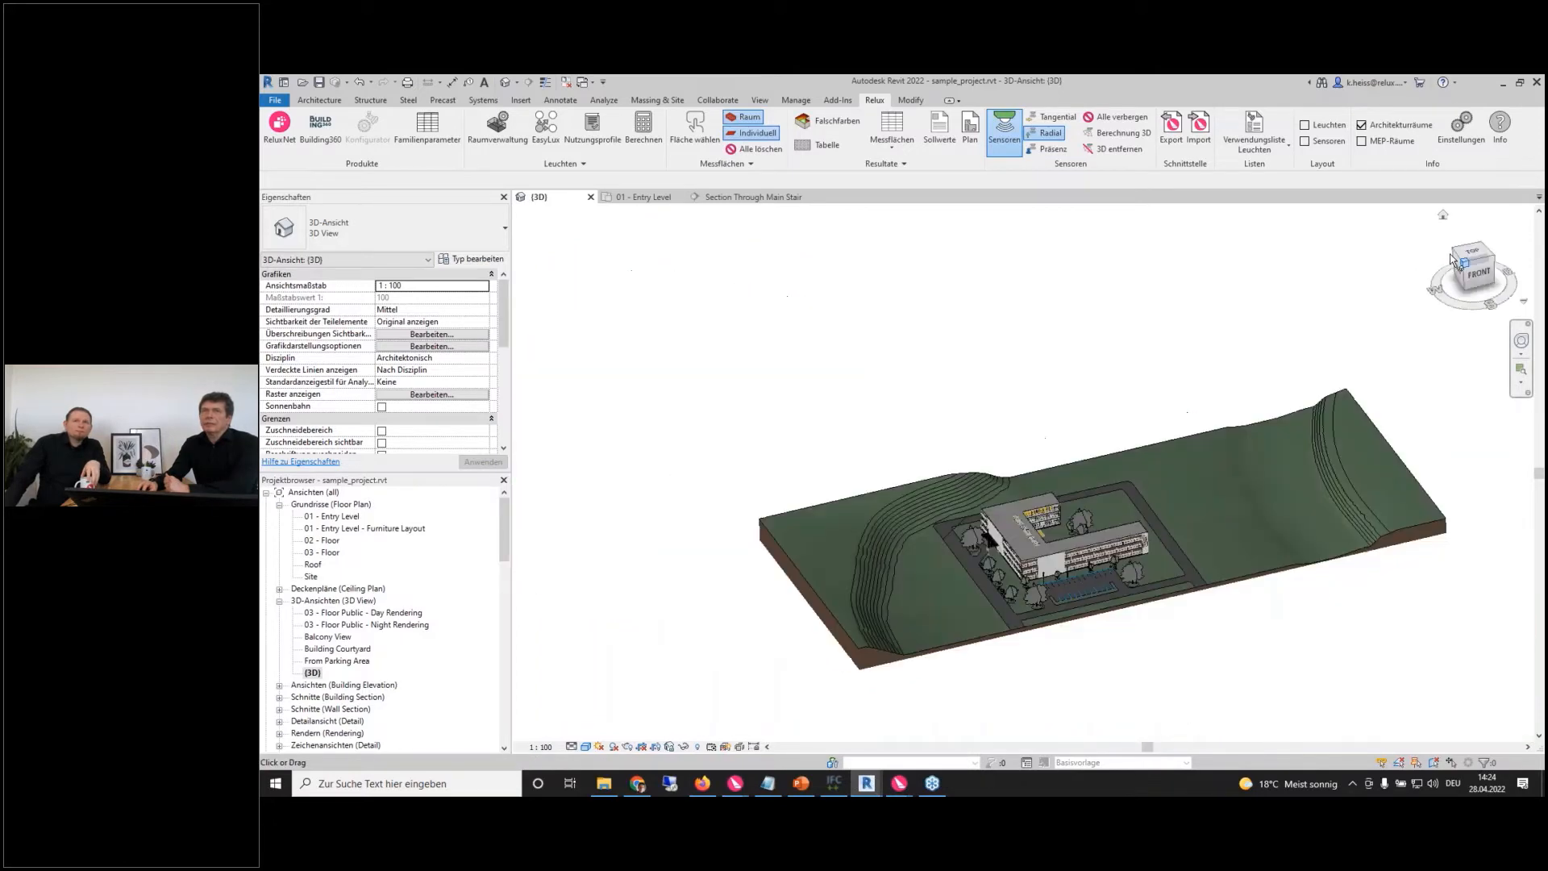
pyautogui.scroll(3, 1032, 541)
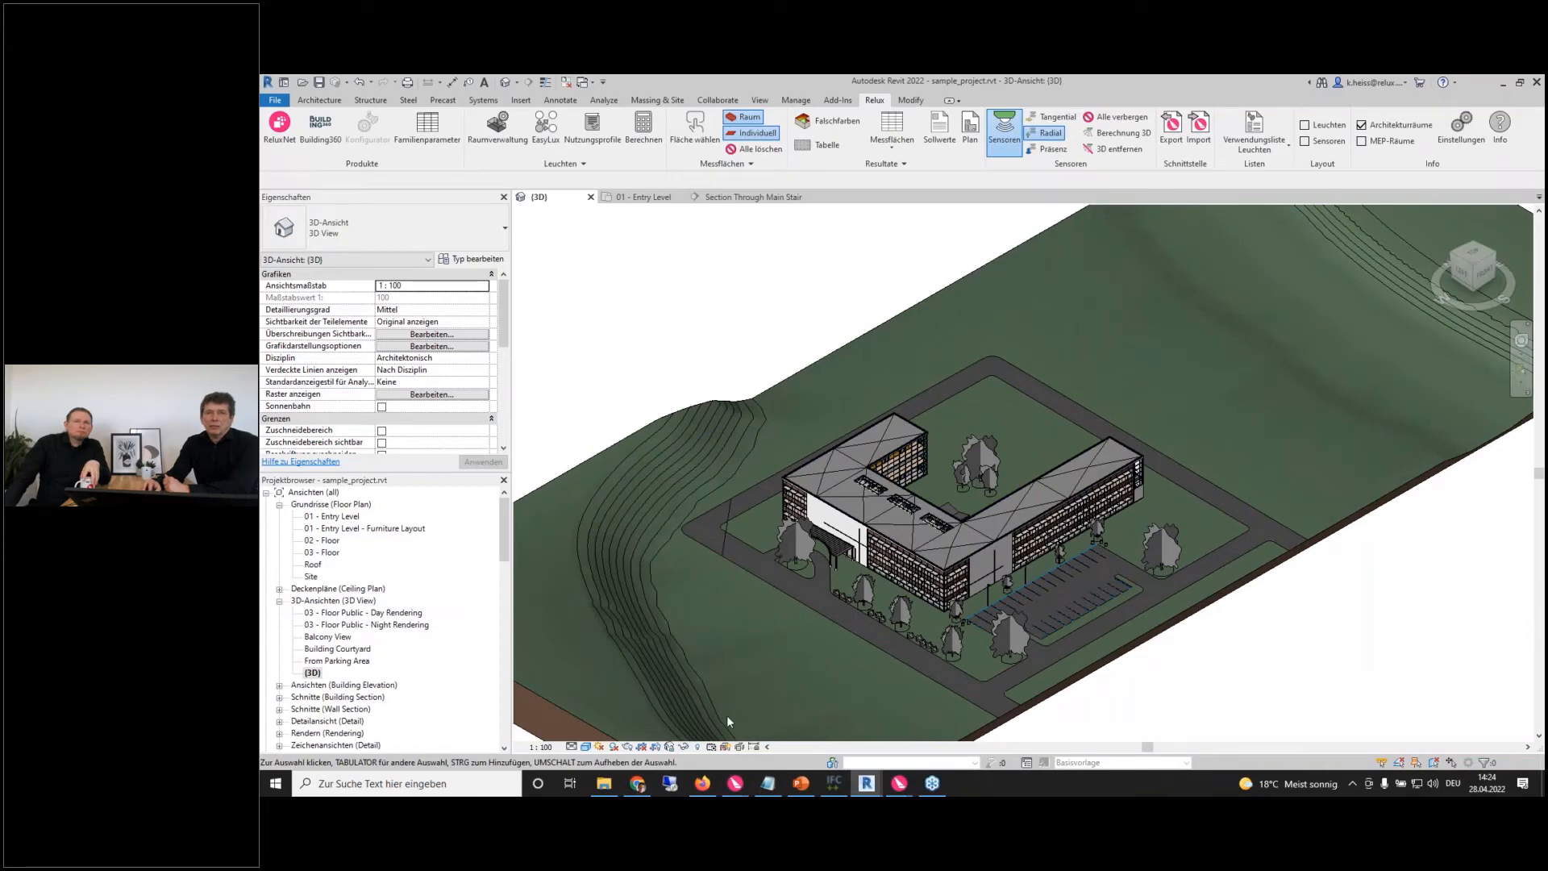
pyautogui.click(699, 747)
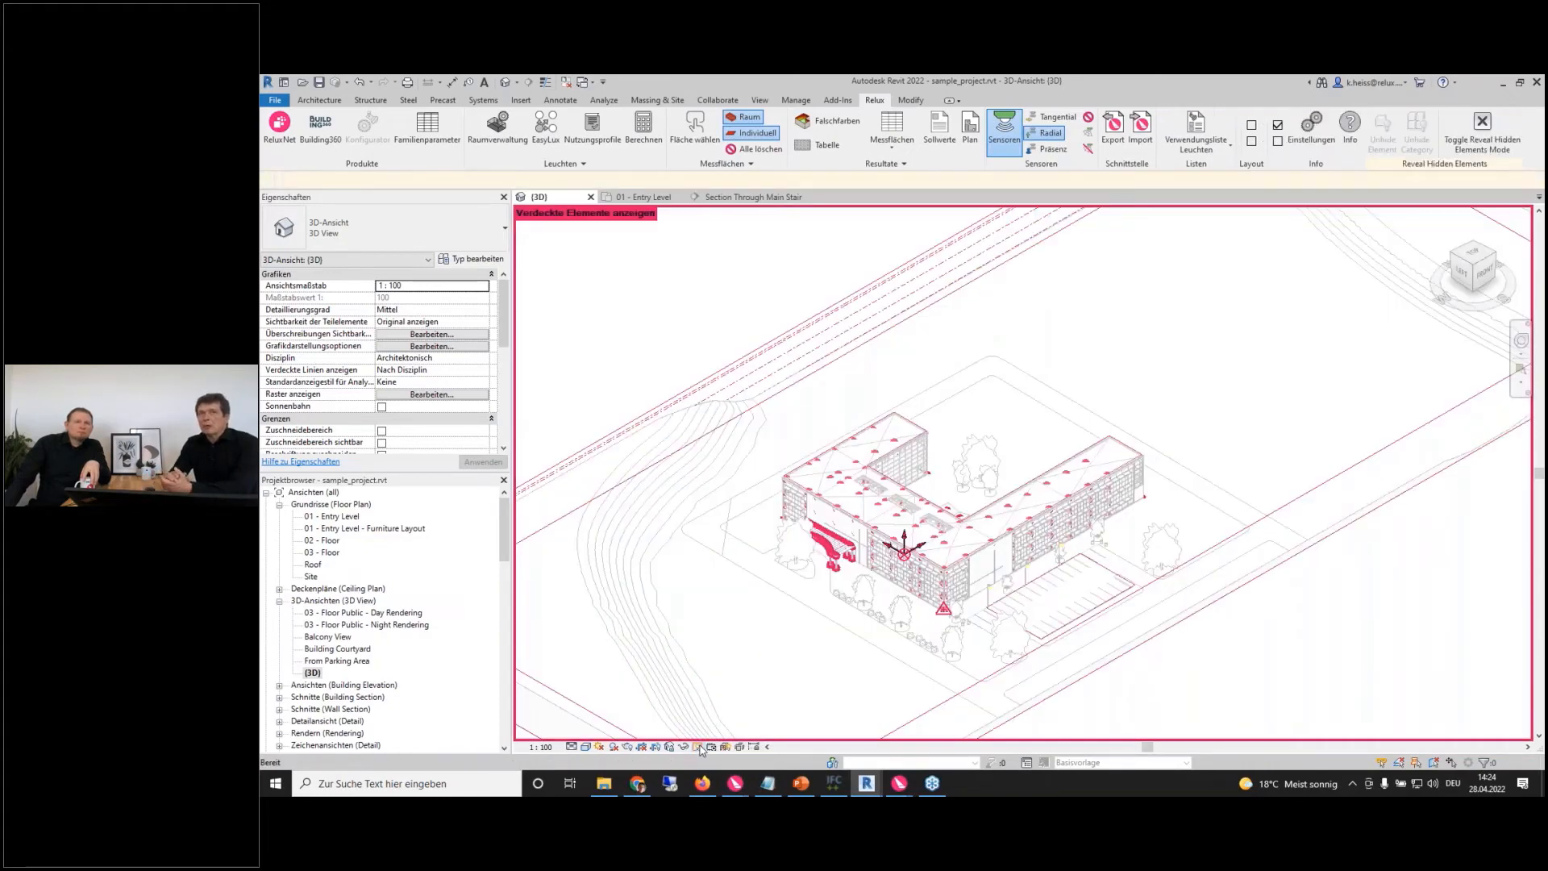
pyautogui.scroll(-2, 770, 657)
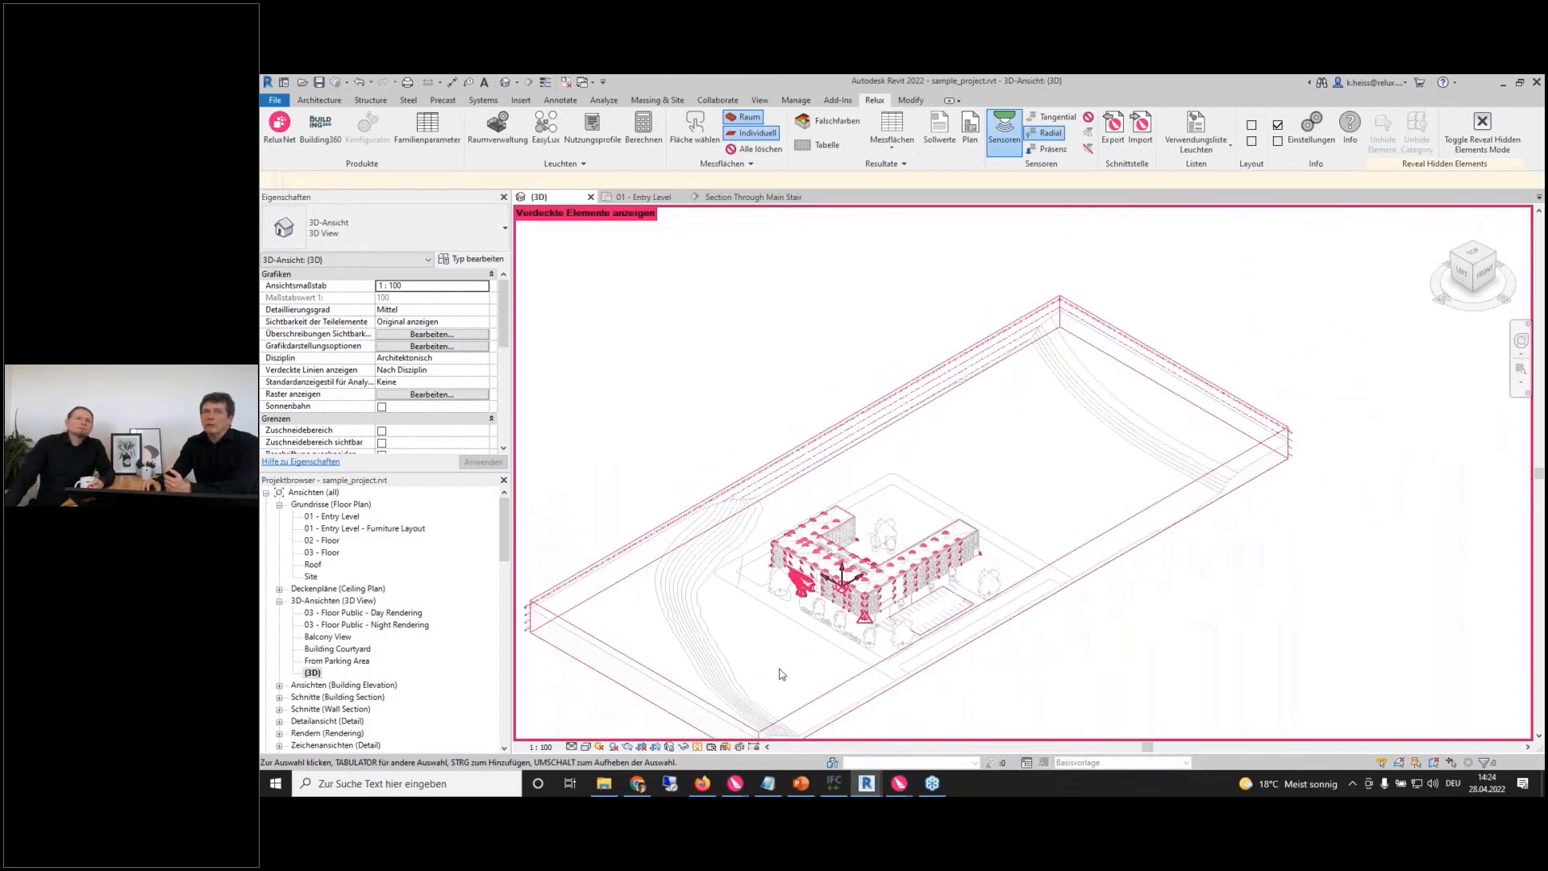
# - Shrink the section box from its sides so it encloses only the building wing beside the parking lot
pyautogui.click(642, 683)
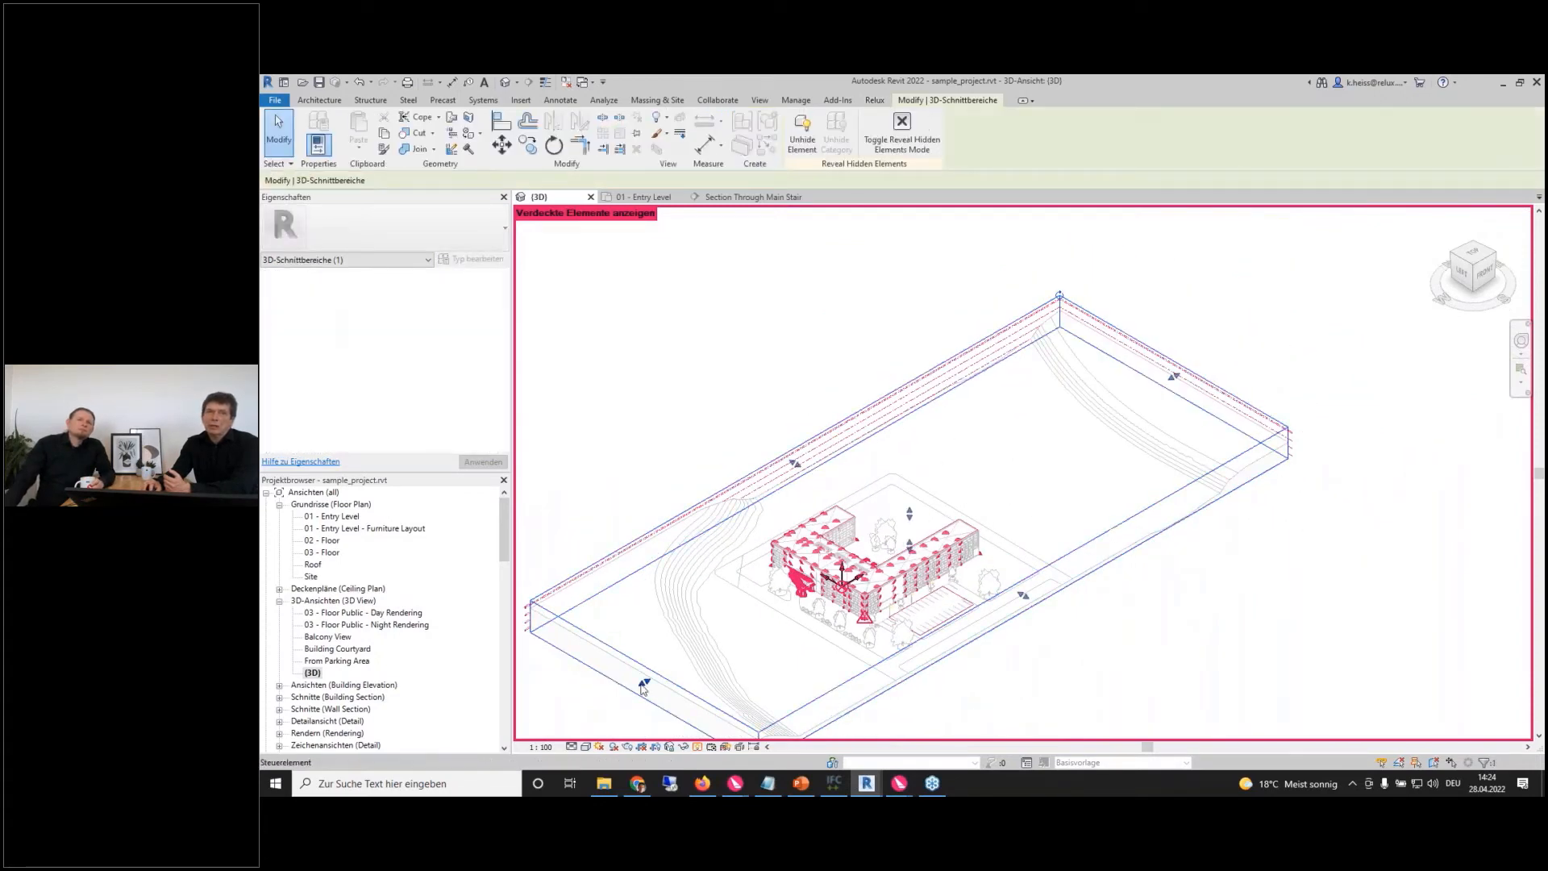
pyautogui.moveTo(646, 682); pyautogui.dragTo(784, 605)
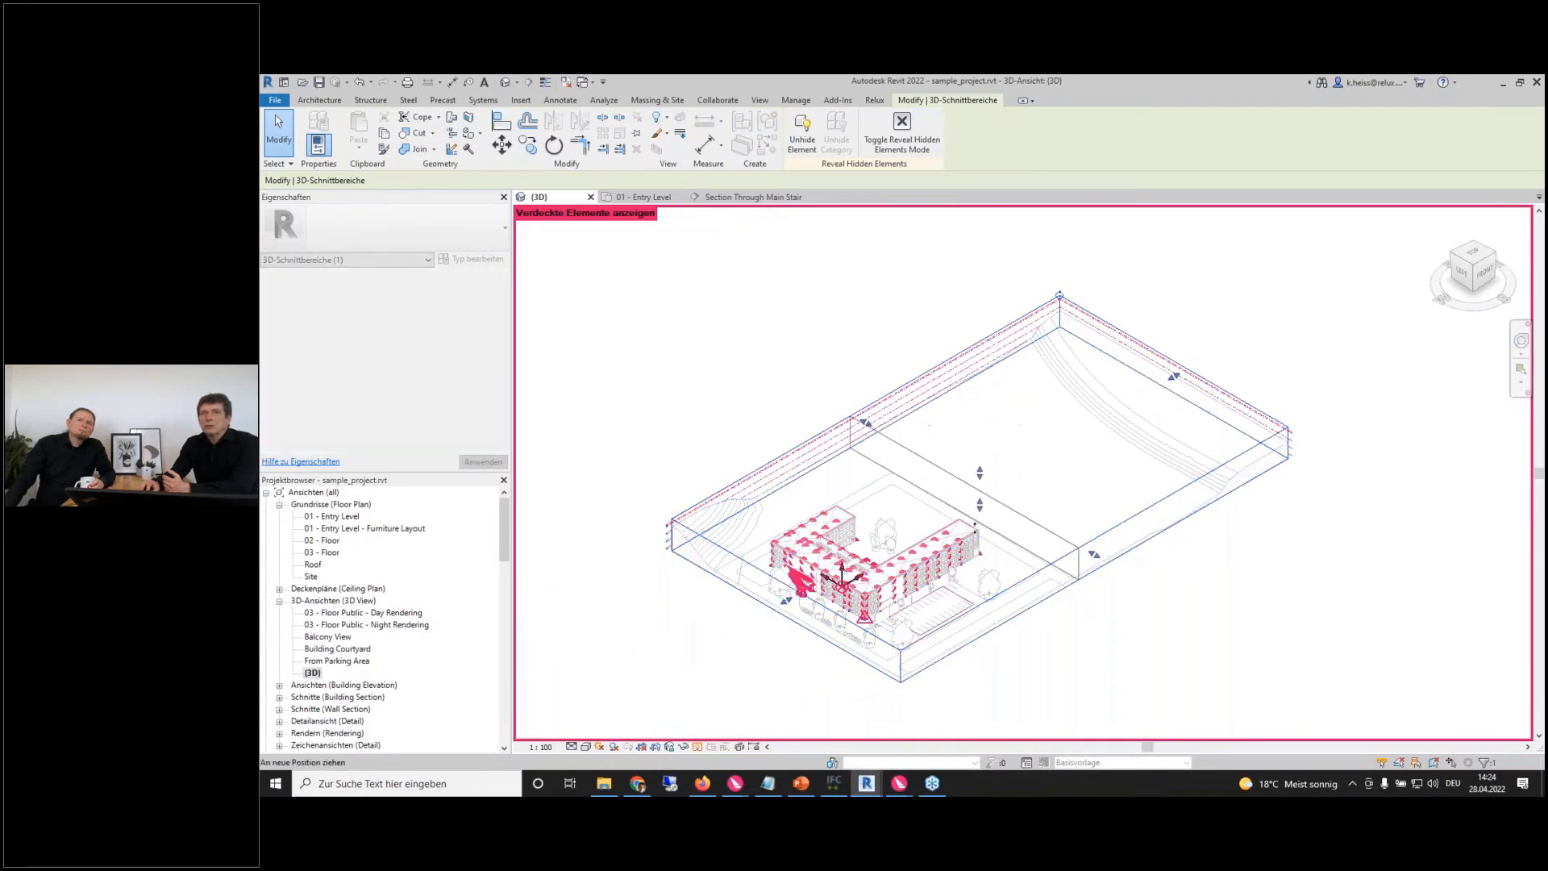
pyautogui.moveTo(745, 500); pyautogui.dragTo(859, 568)
pyautogui.click(1046, 463)
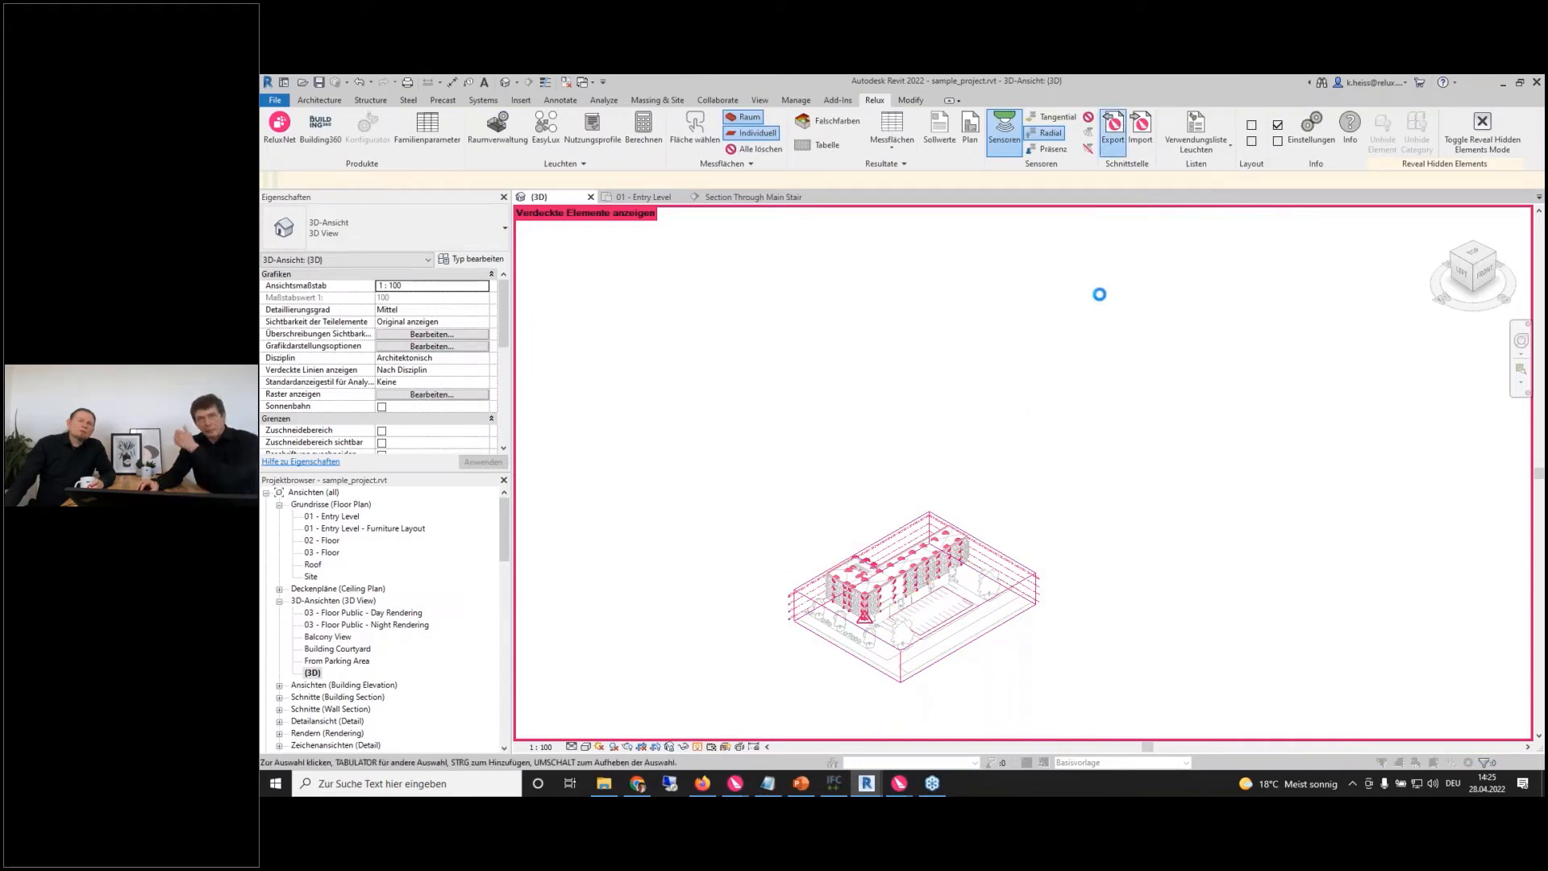
# - In the Relux export settings, exclude the rooms and enable the outdoor area (Aussenanlage), limited to the section box (Nur Section Box)
pyautogui.moveTo(811, 207); pyautogui.dragTo(1329, 371)
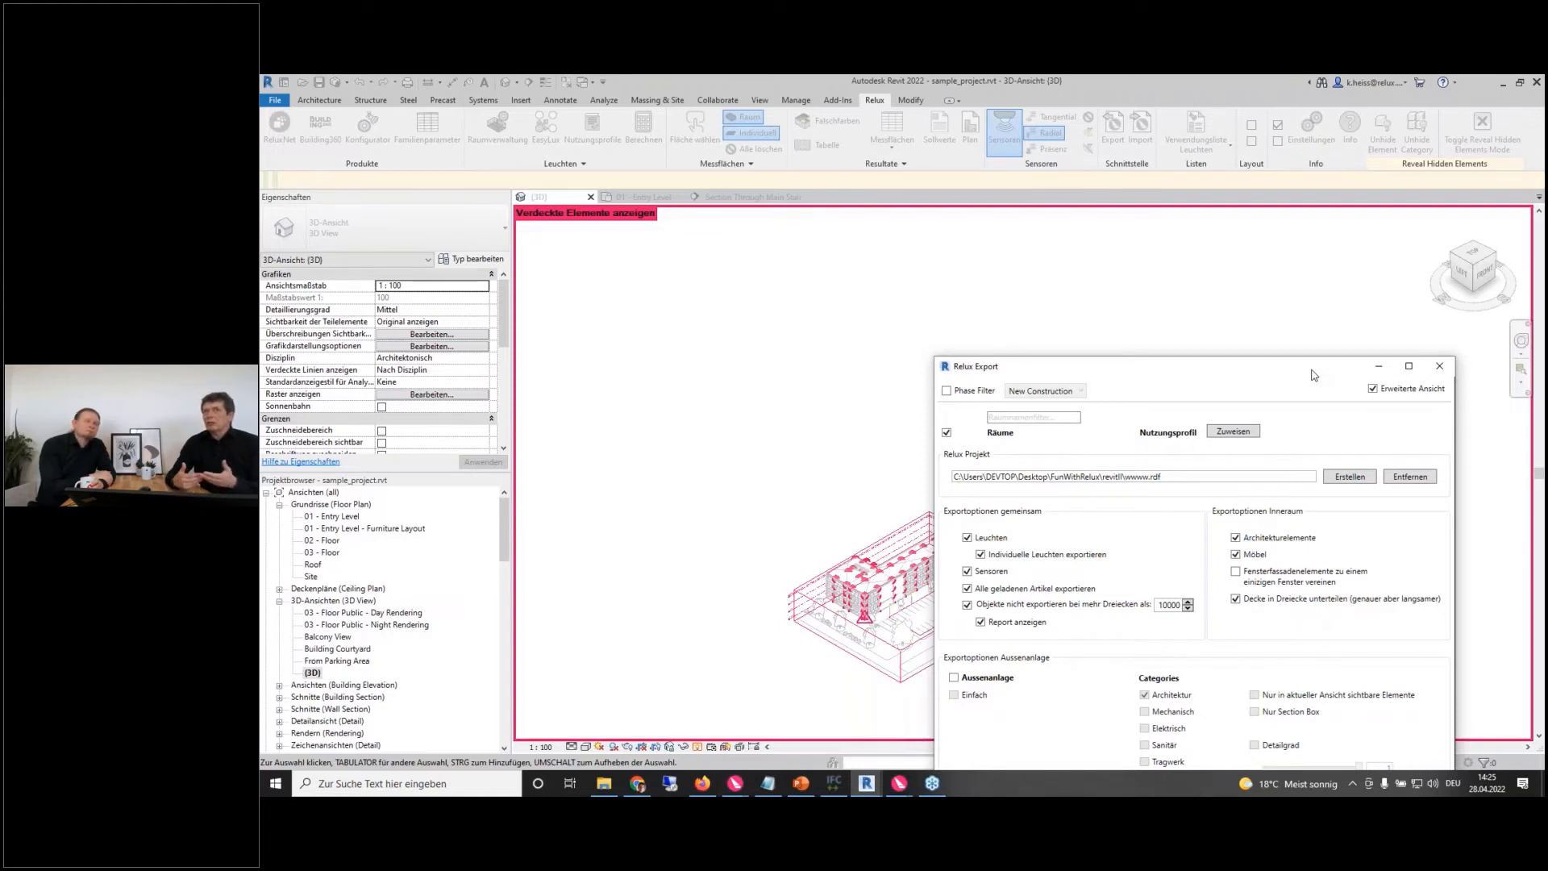
pyautogui.moveTo(1183, 358); pyautogui.dragTo(1158, 320)
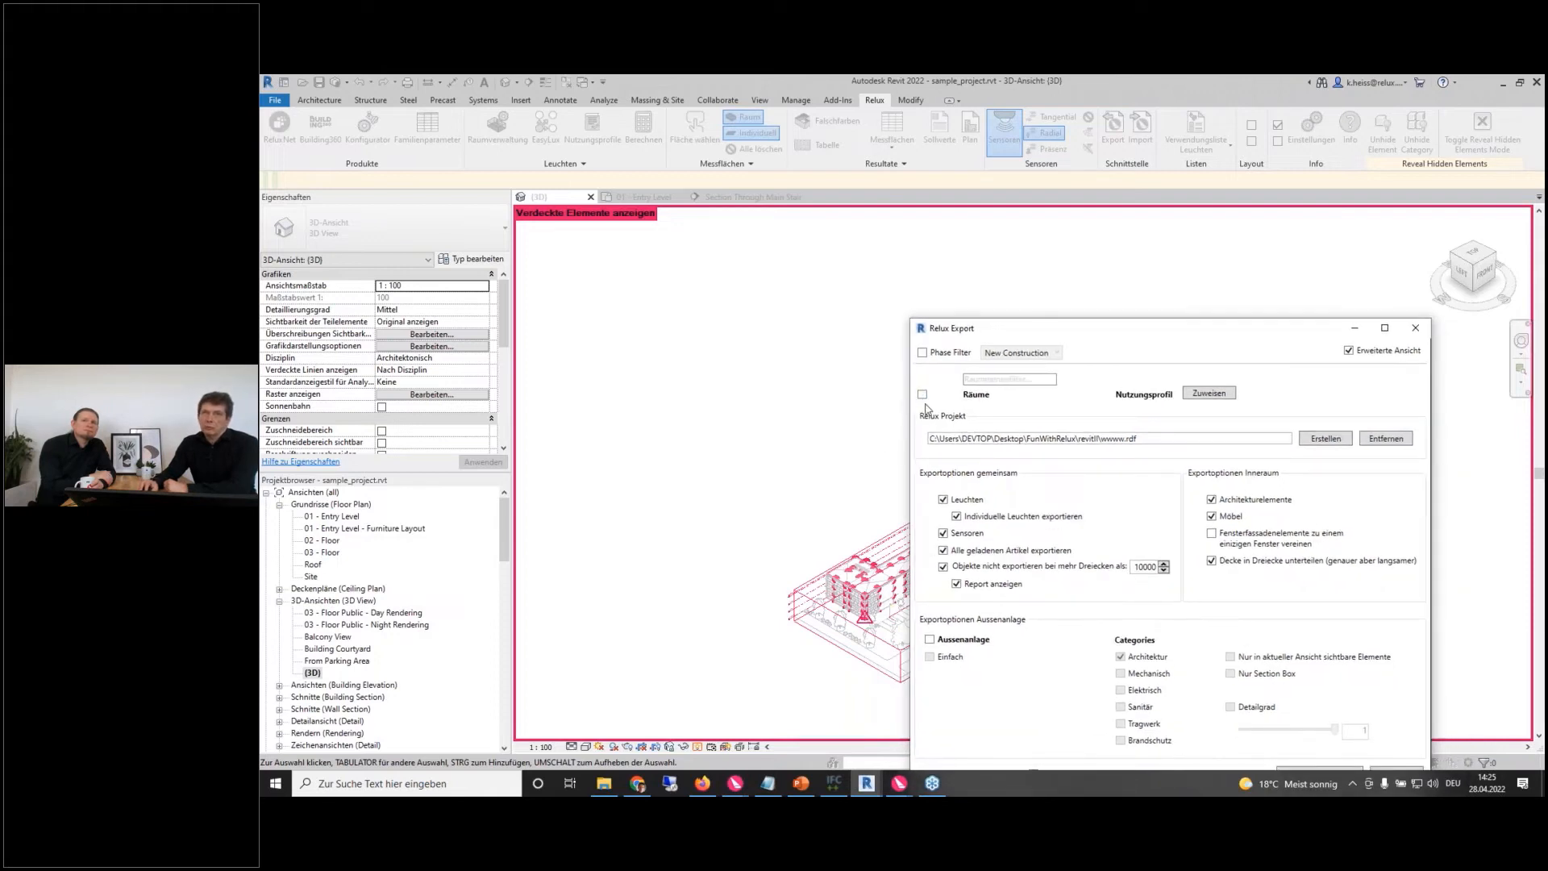
pyautogui.moveTo(1116, 333); pyautogui.dragTo(1050, 296)
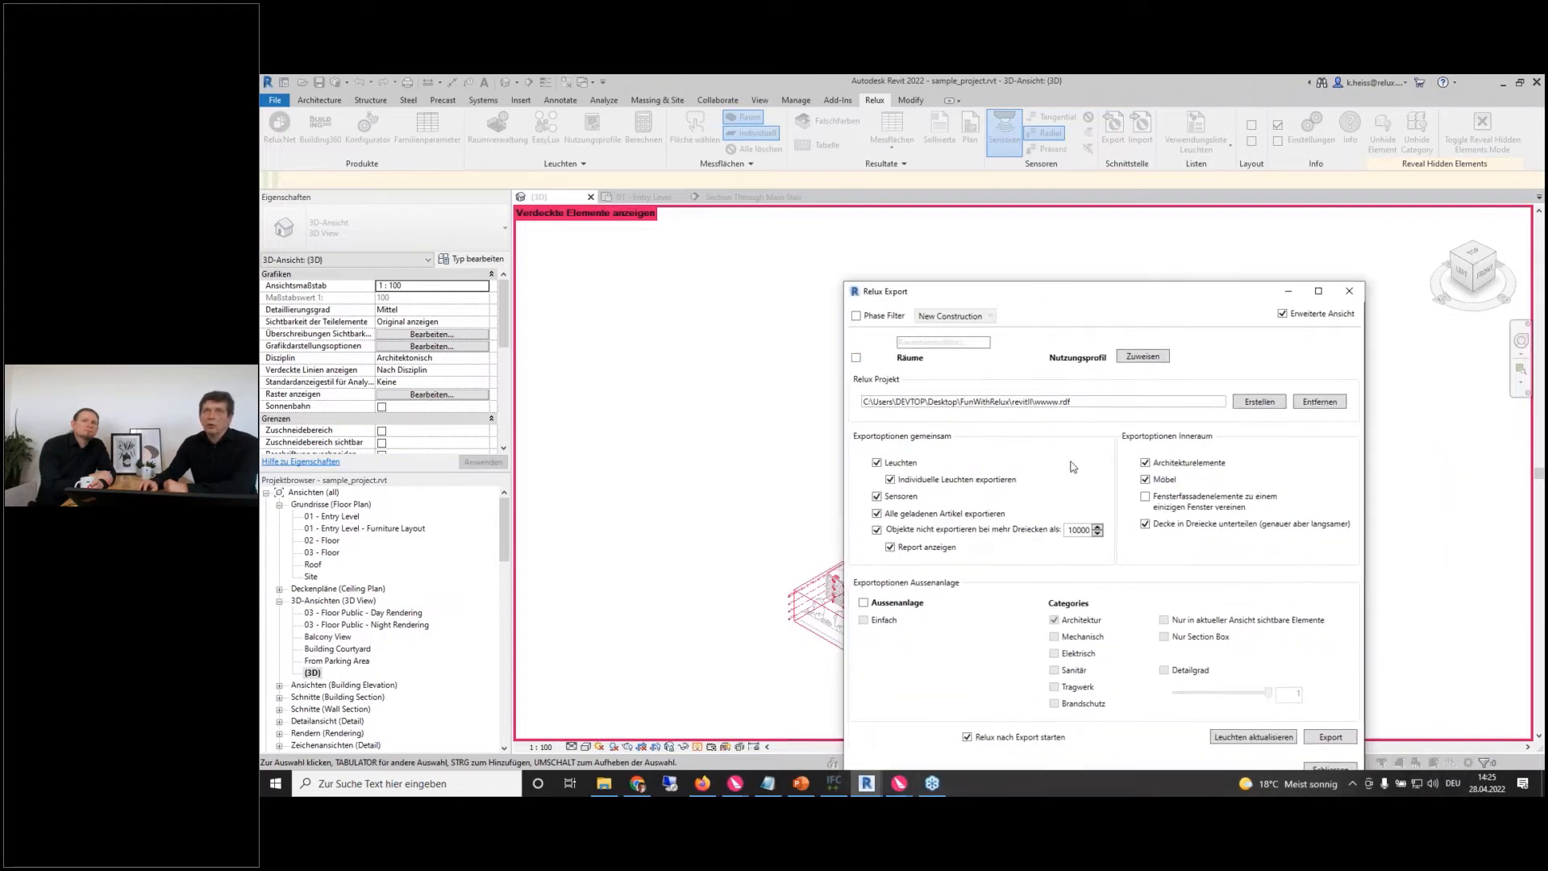
pyautogui.click(864, 603)
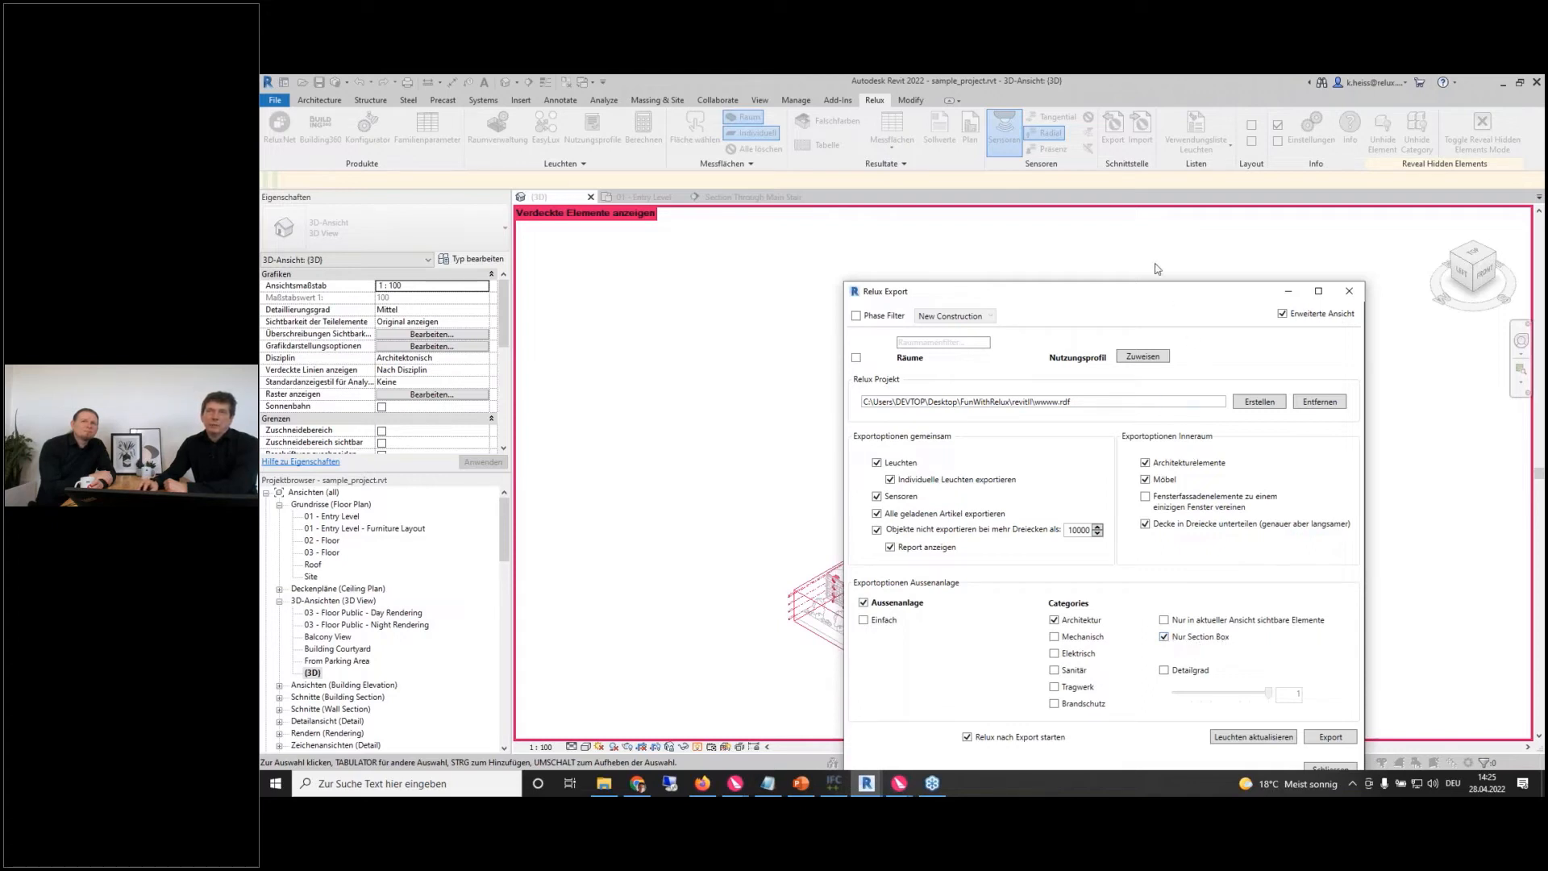
pyautogui.moveTo(1140, 295); pyautogui.dragTo(1022, 211)
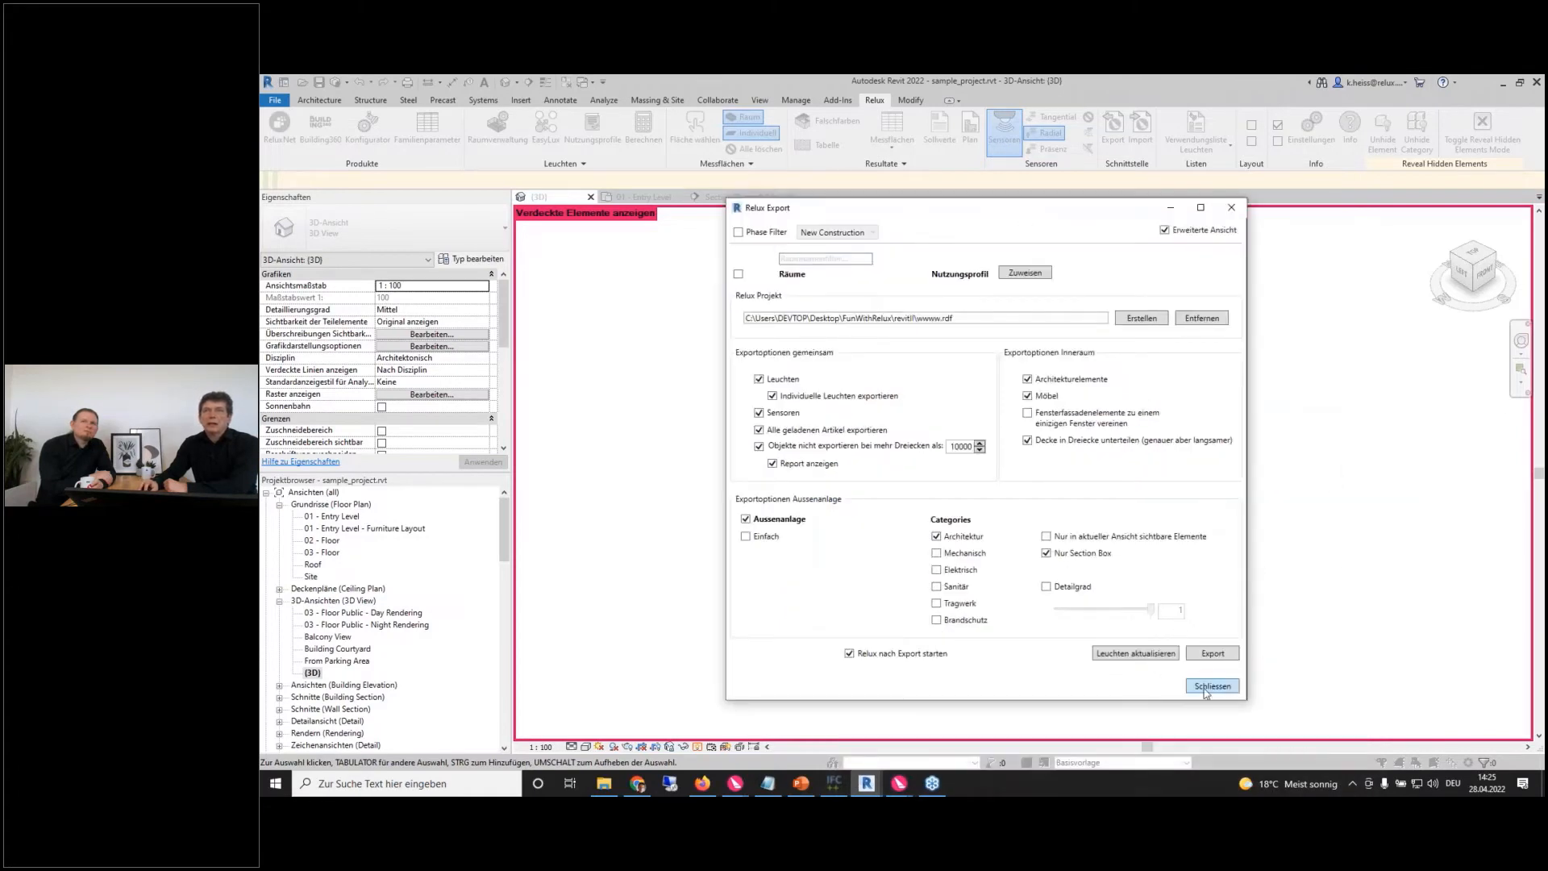
# - Create the Relux project file eeee.rdf in the revitll folder and export the outdoor area to it
pyautogui.click(1126, 323)
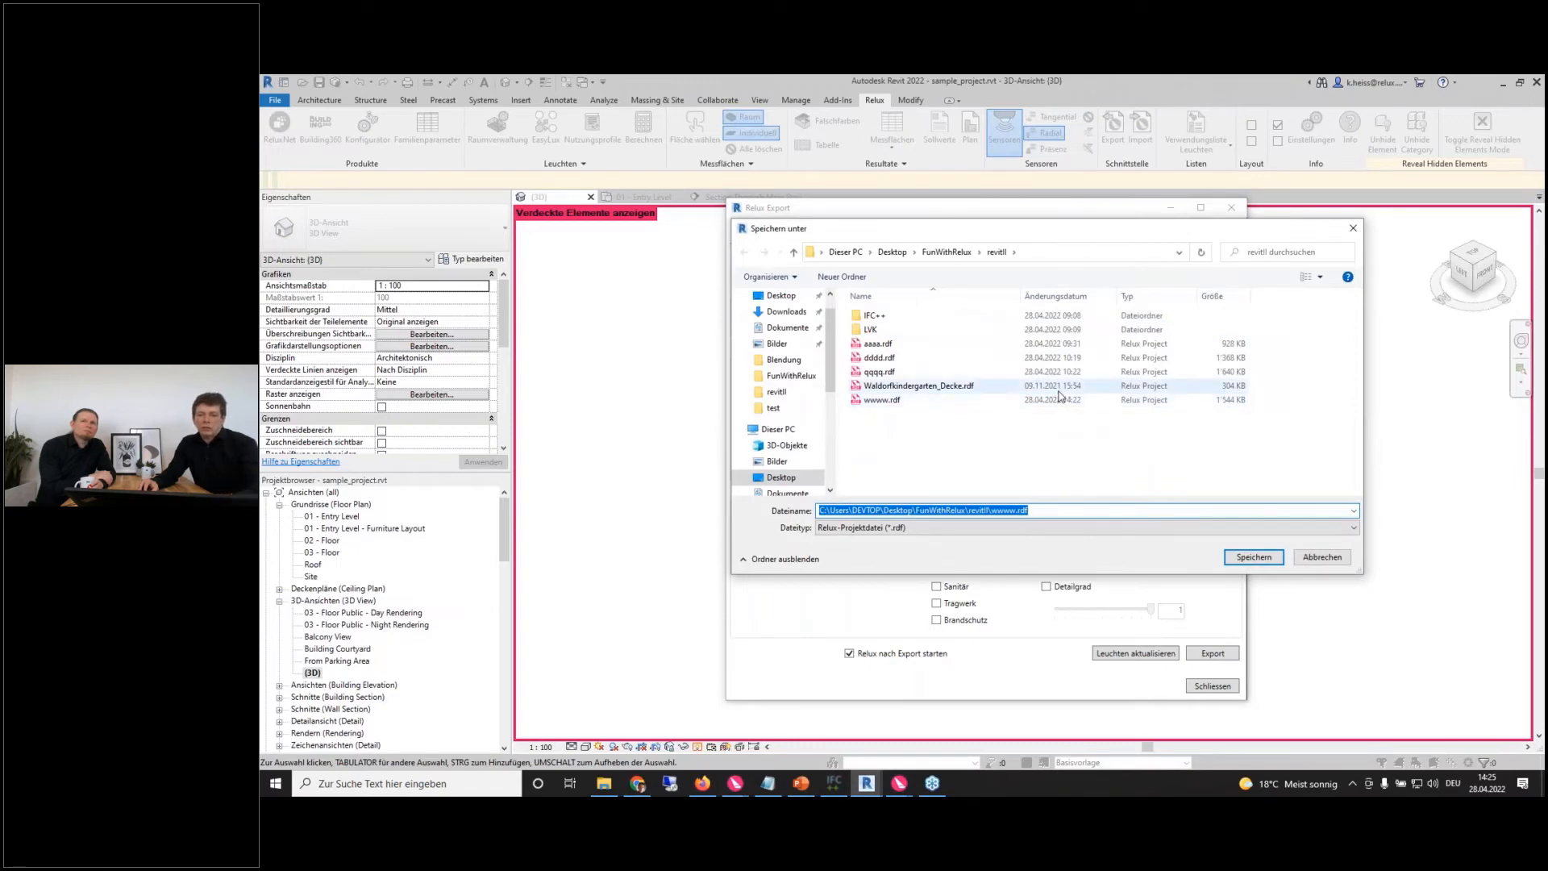
pyautogui.write('eeee')
pyautogui.click(1246, 558)
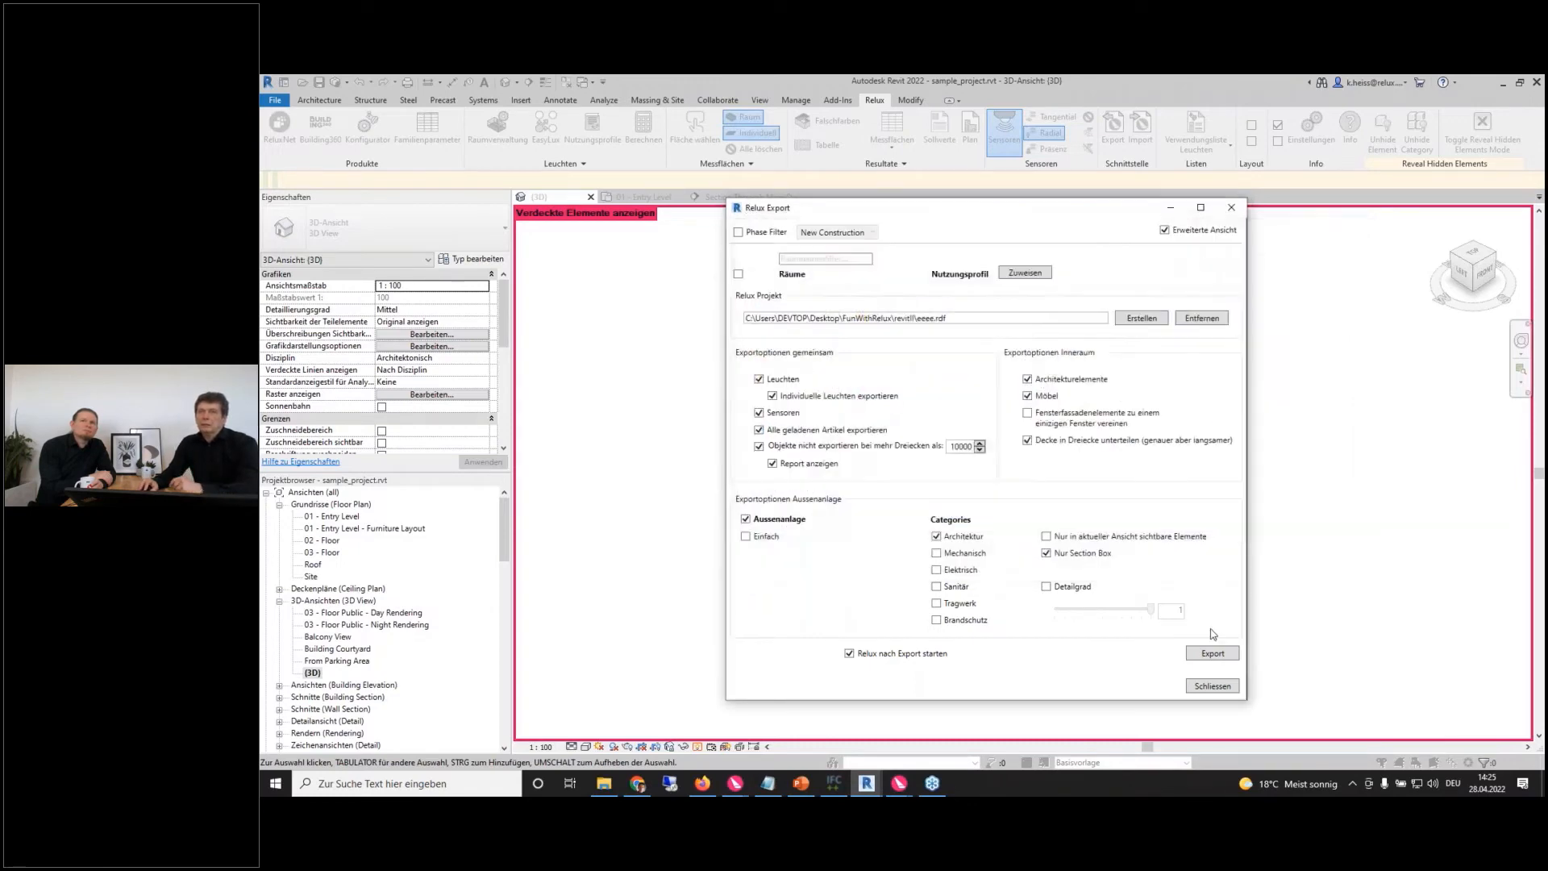
pyautogui.click(1214, 658)
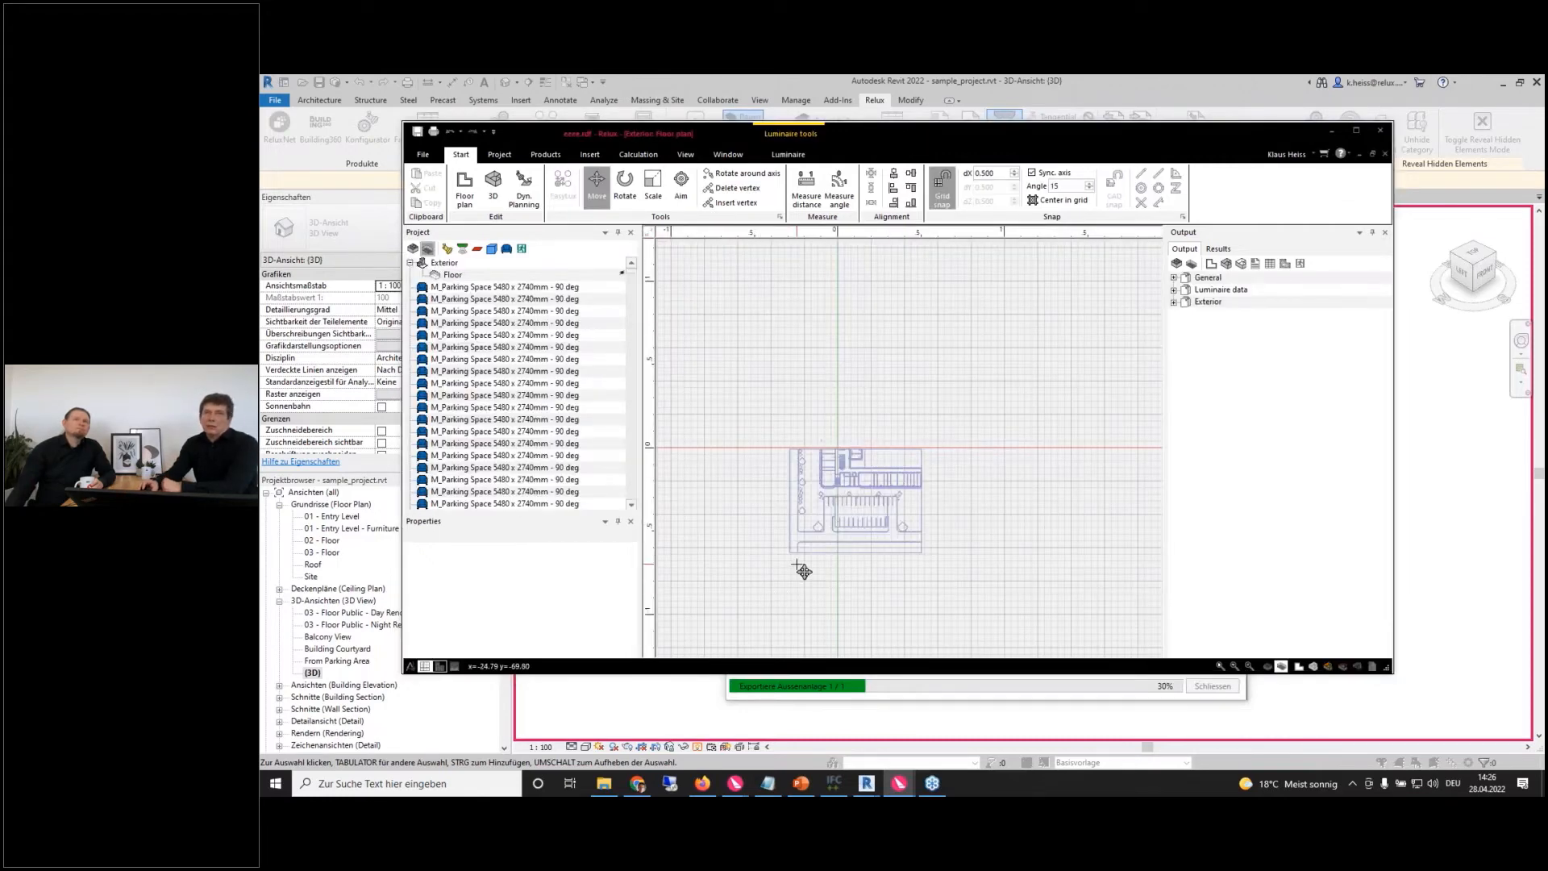
# - Examine the exported outdoor scene in Relux in floor plan and 3D, including the building, parking lot measuring area and pole luminaires
pyautogui.scroll(2, 809, 562)
pyautogui.scroll(2, 810, 564)
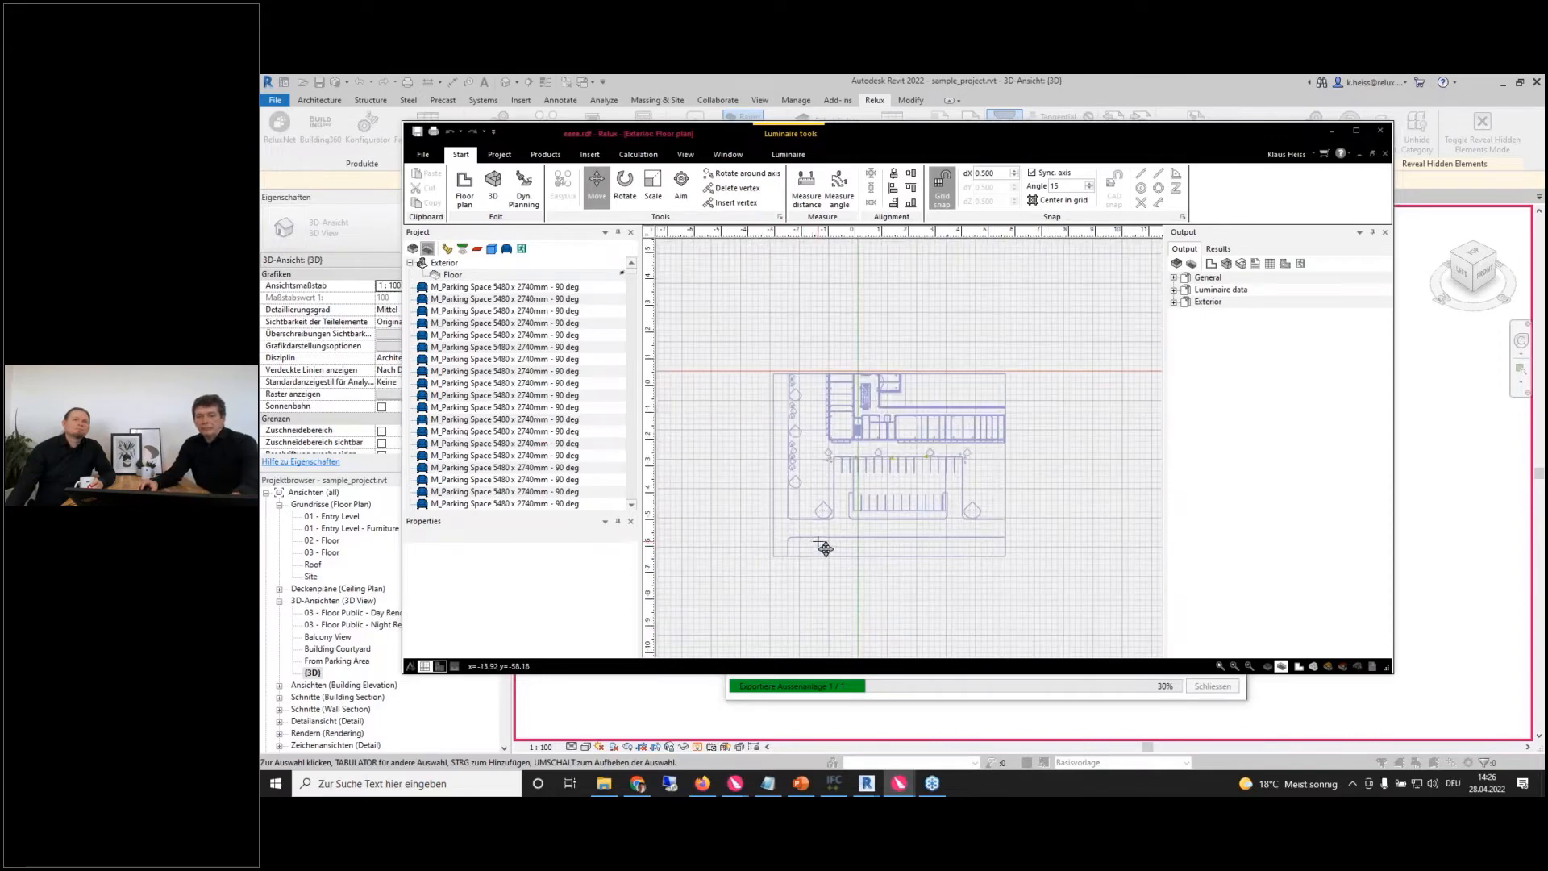
pyautogui.hotkey('ctrl', 'Tab')
pyautogui.moveTo(898, 497); pyautogui.dragTo(1019, 582, button='middle')
pyautogui.scroll(5, 908, 480)
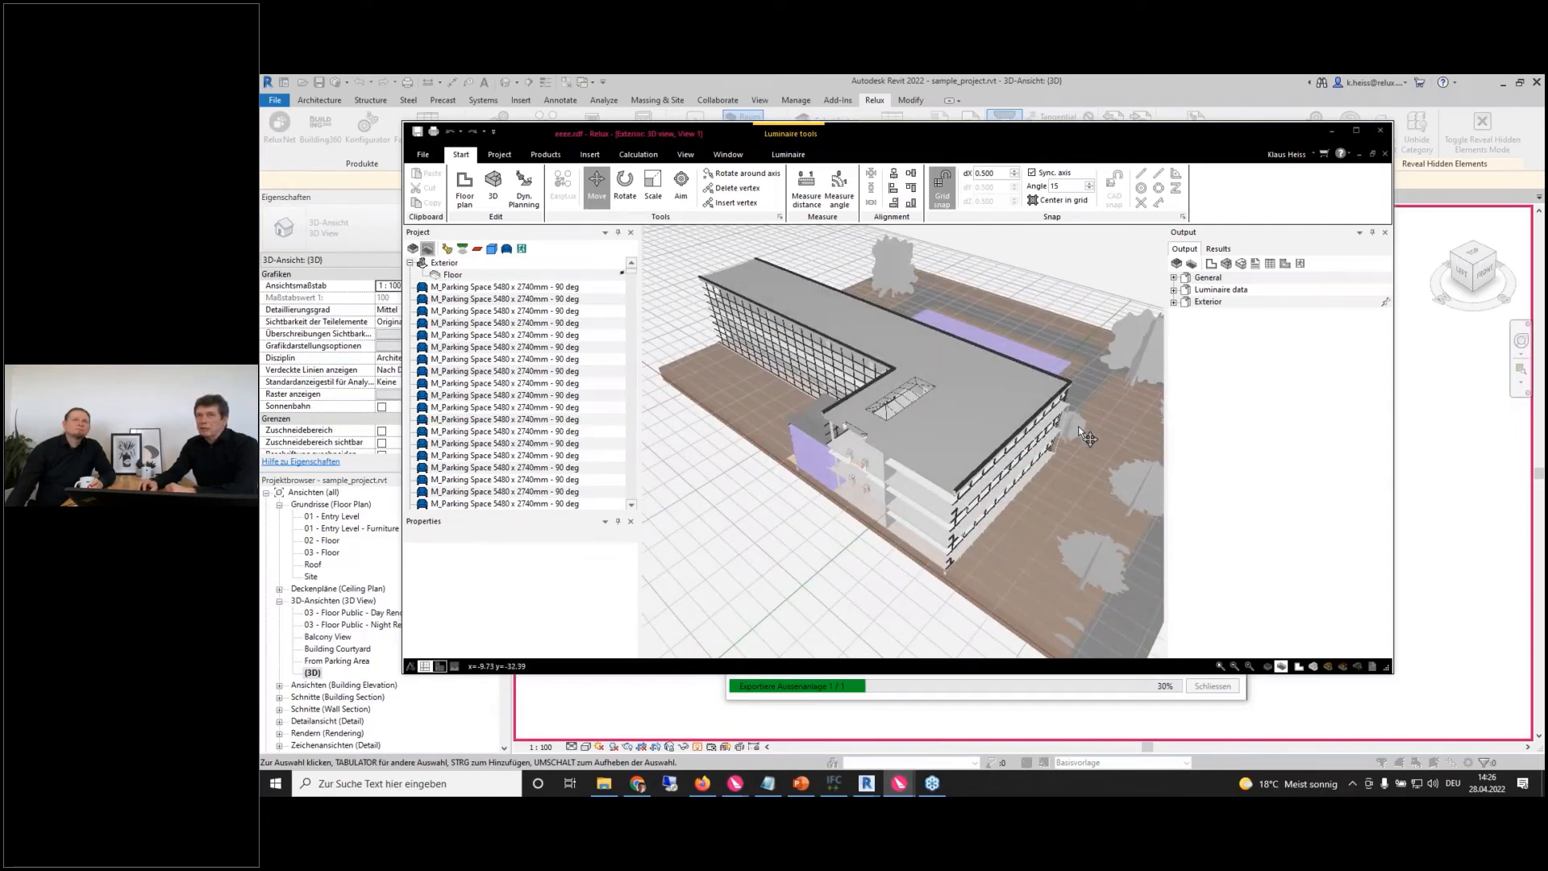
pyautogui.scroll(5, 1059, 443)
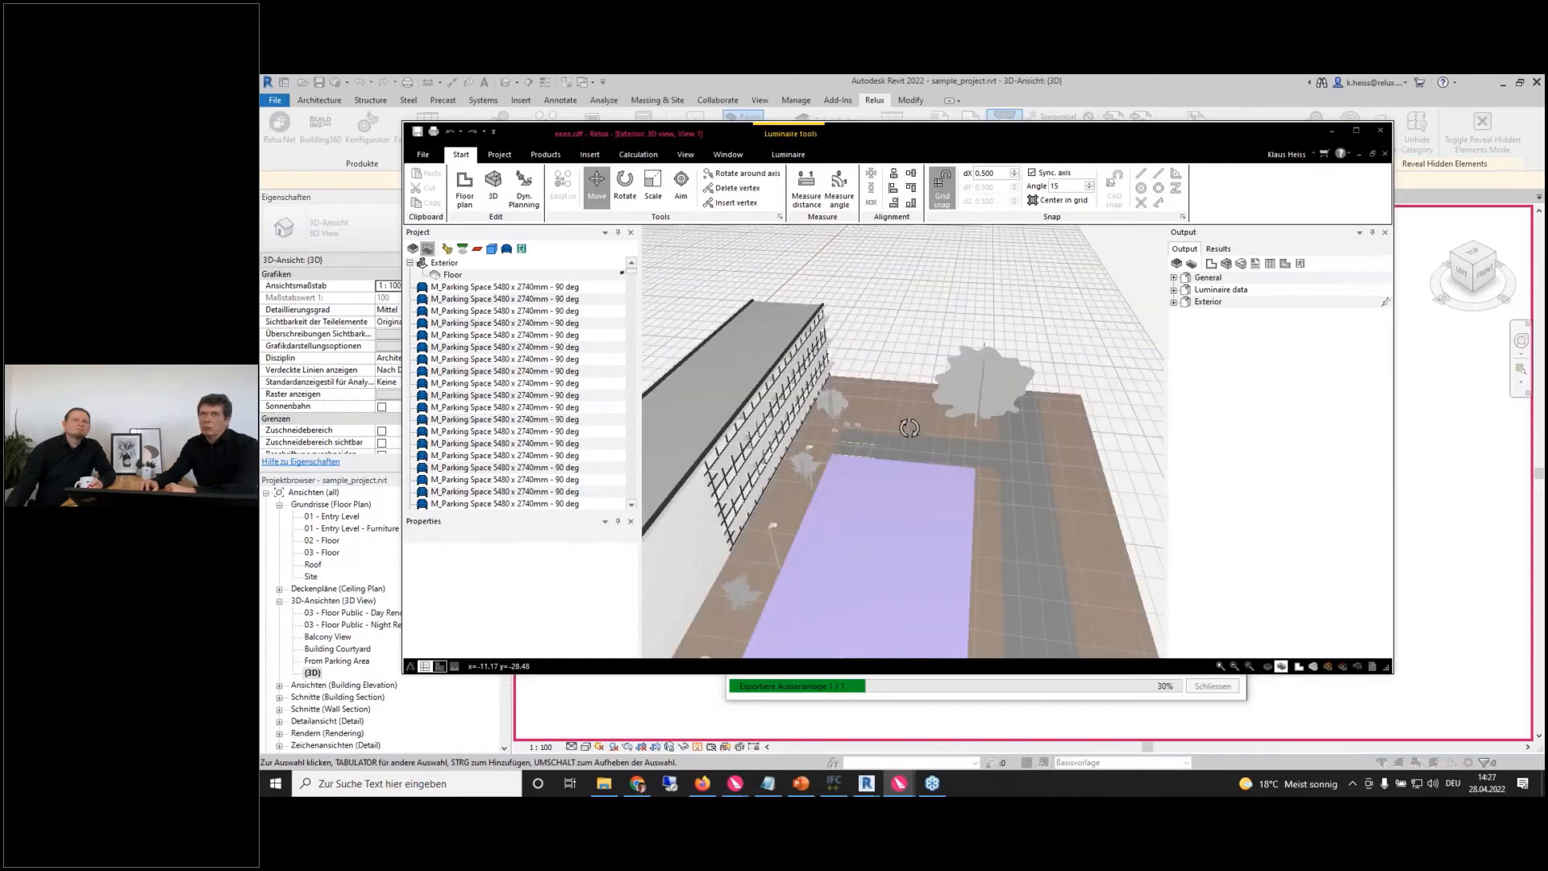
pyautogui.moveTo(893, 453); pyautogui.dragTo(937, 352, button='middle')
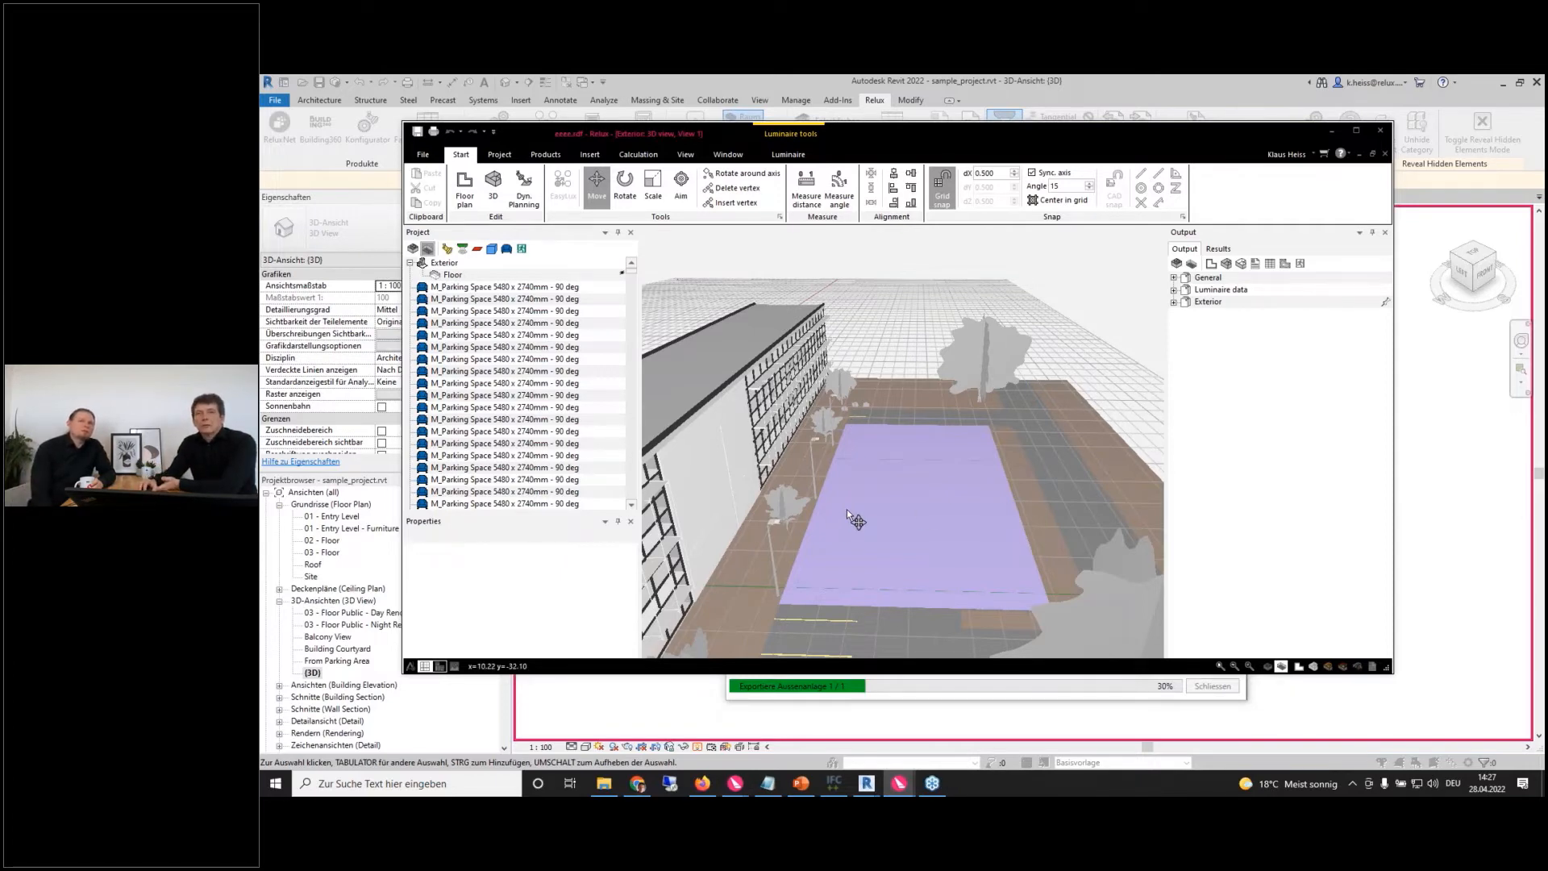
pyautogui.scroll(3, 775, 521)
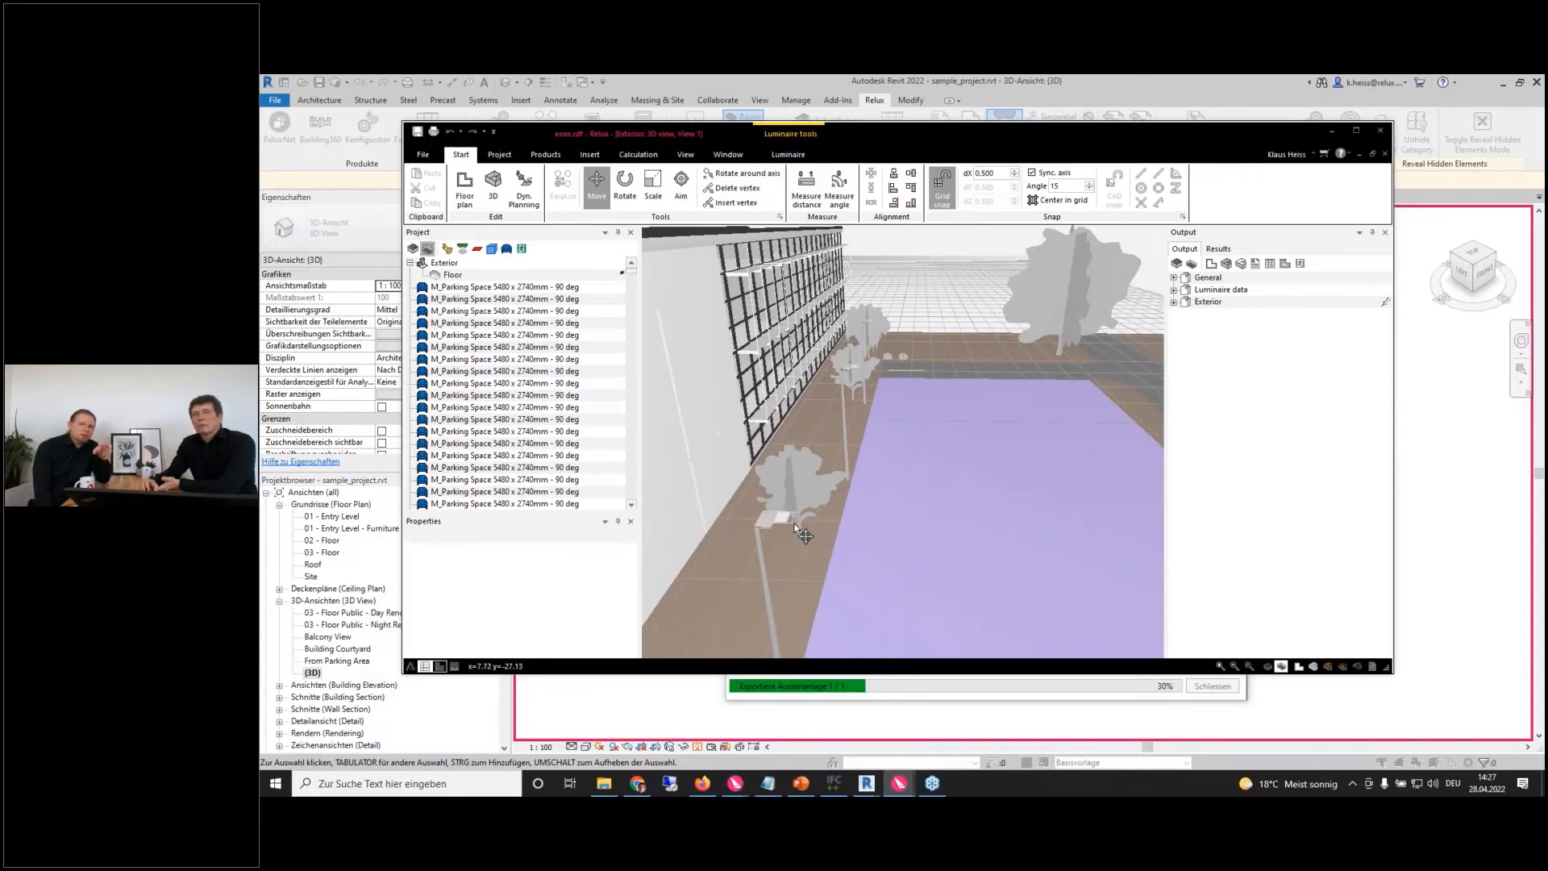
pyautogui.scroll(2, 795, 524)
# - Display the light distribution curves (Ldc) and C-planes of the parking lot luminaires in the 3D view
pyautogui.click(777, 158)
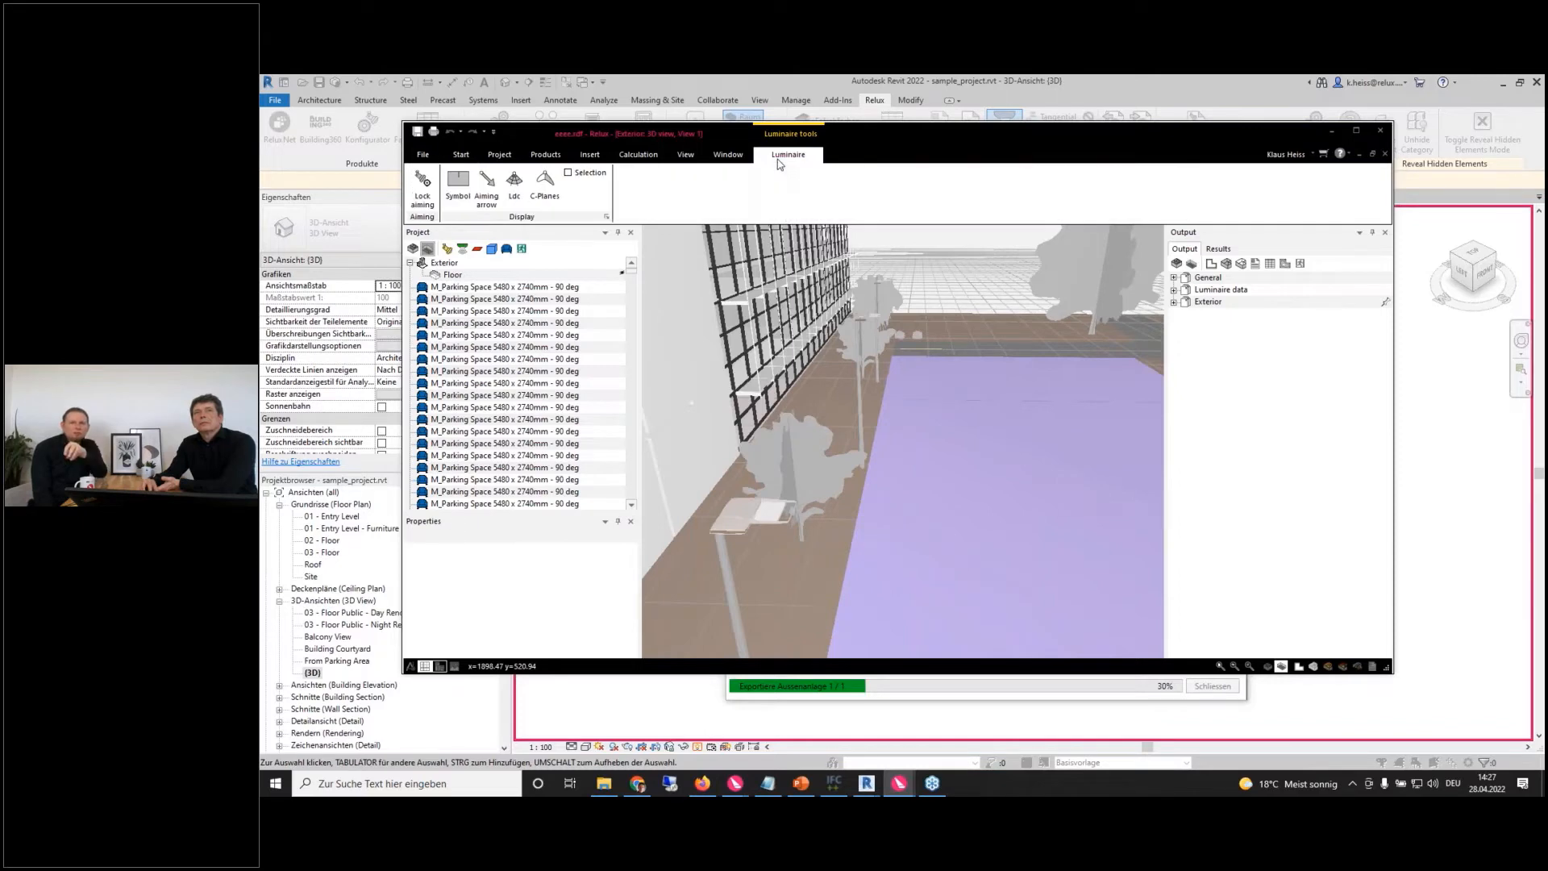
pyautogui.click(545, 194)
pyautogui.click(515, 181)
pyautogui.moveTo(903, 379); pyautogui.dragTo(998, 350)
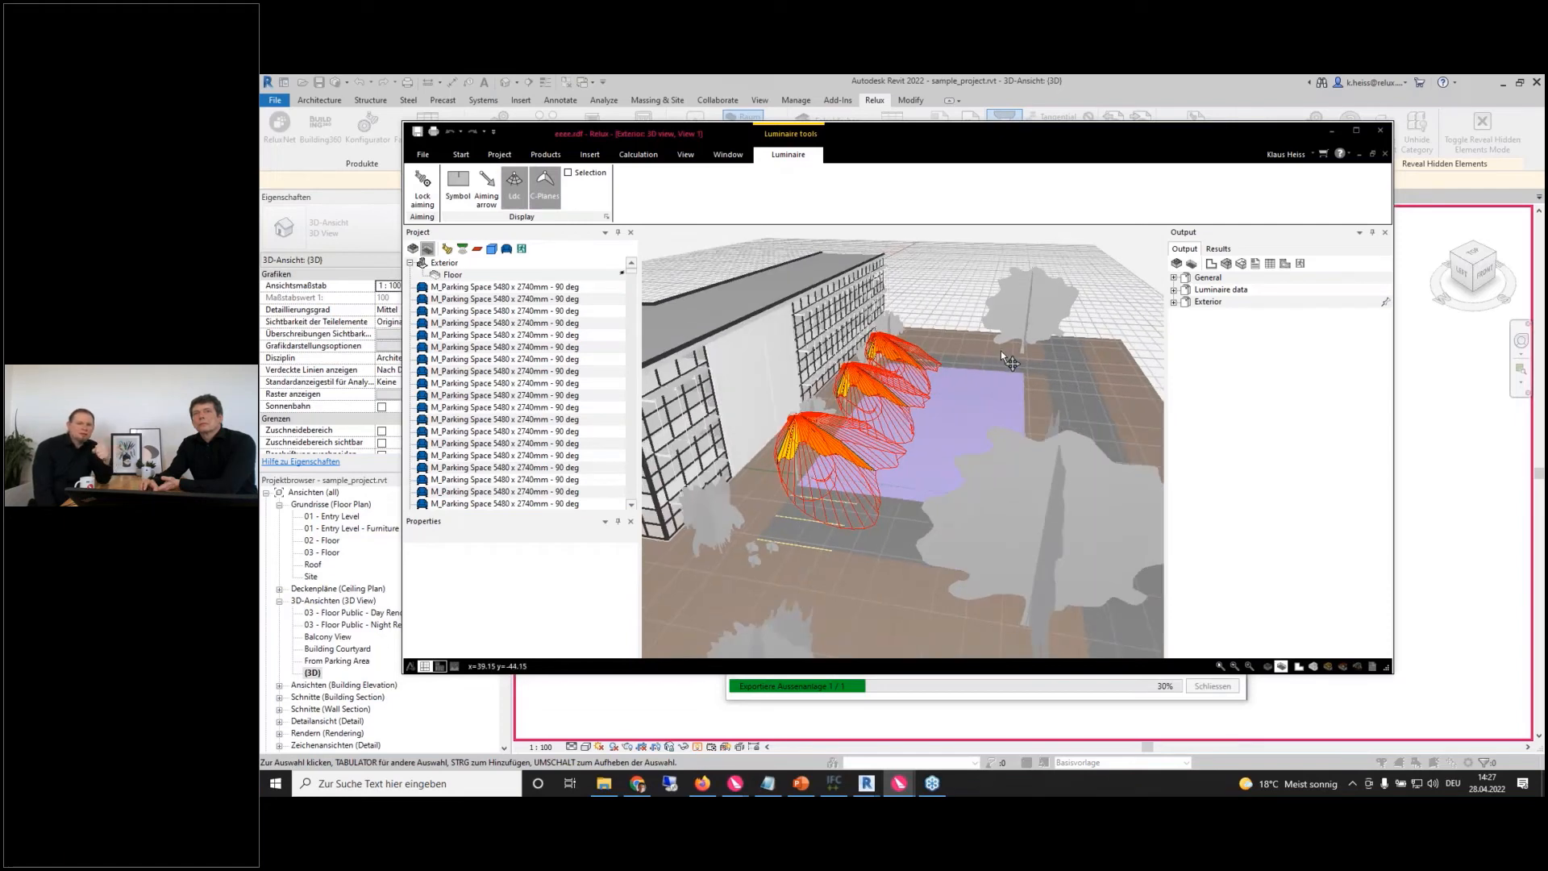